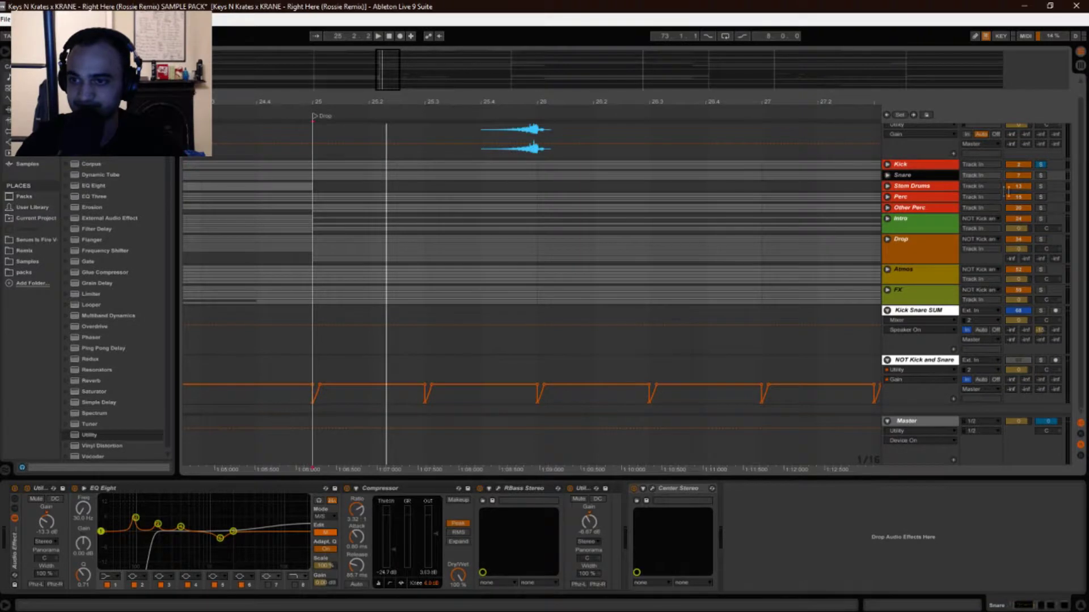
Solo the Snare group alongside the Kick group and unfold it to reach the Snare roll track.
left_click(1041, 175)
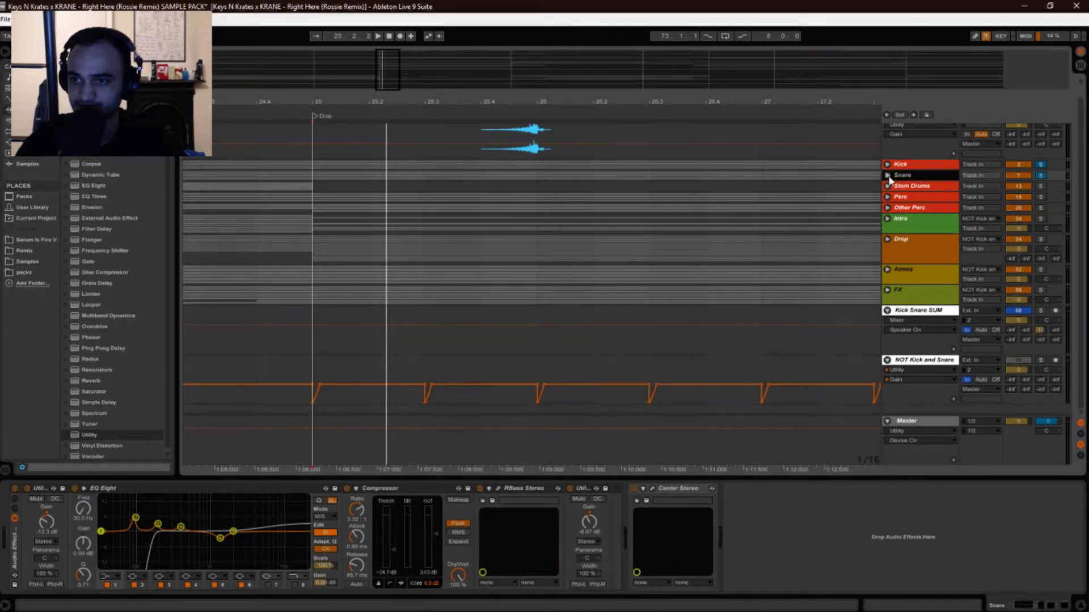
left_click(888, 176)
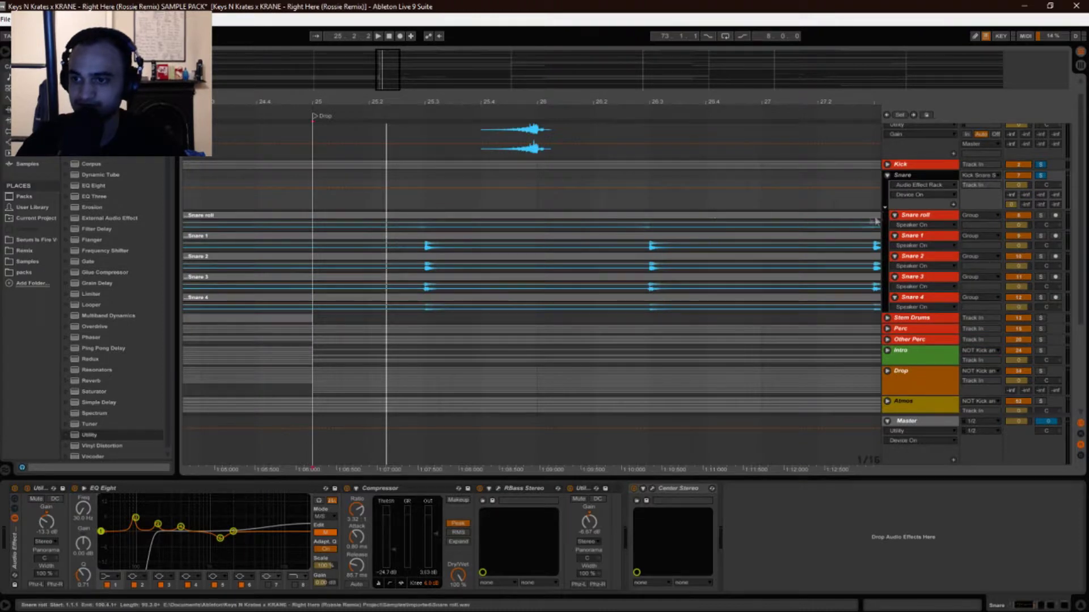
left_click(924, 217)
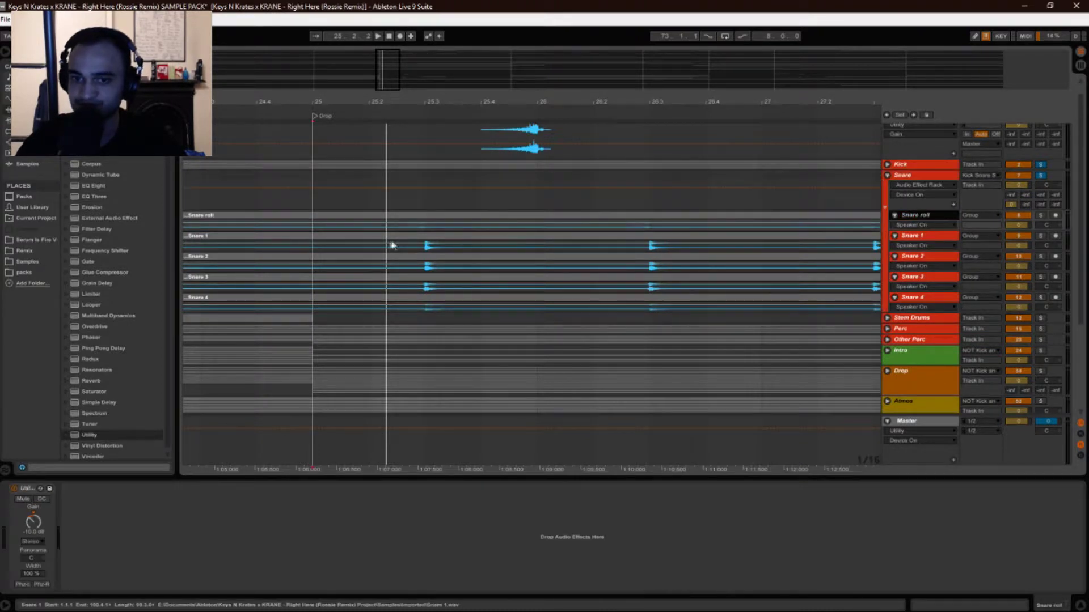
Play the soloed drums repeatedly from a point just after the Drop marker.
left_click(360, 230)
key("space")
key("space")
key("space")
key("space")
key("space")
key("space")
key("space")
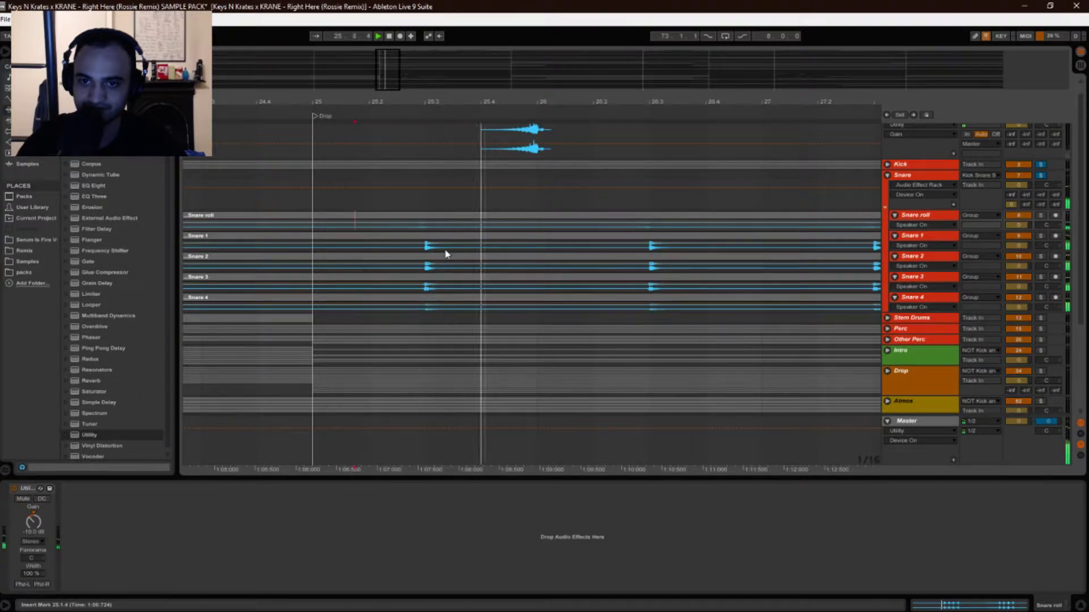
Turn off the Snare group's main Audio Effect Rack and its Center Stereo rack.
left_click(934, 176)
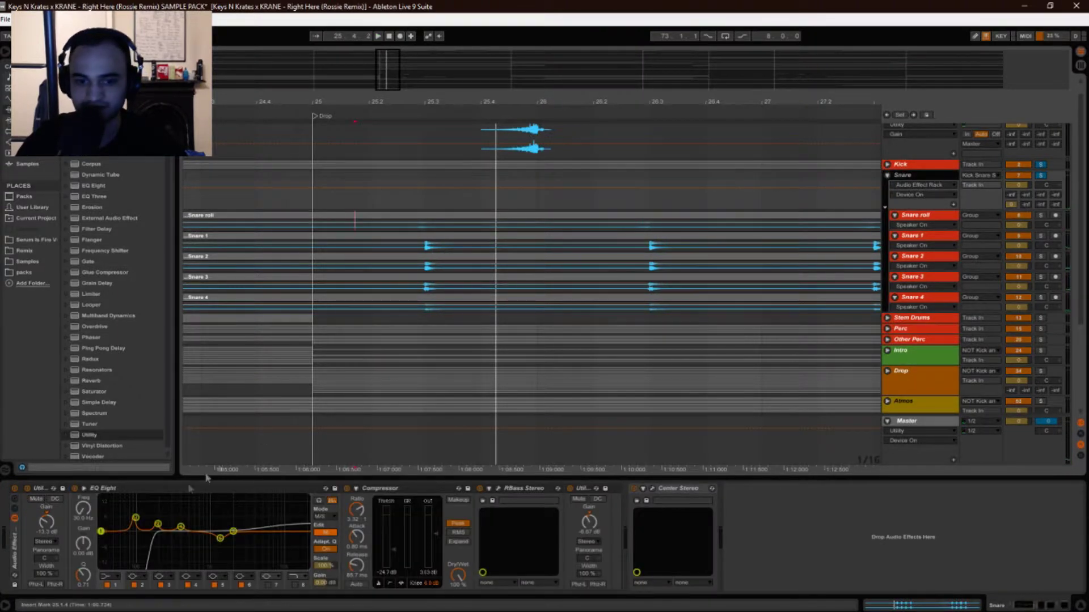
left_click(15, 489)
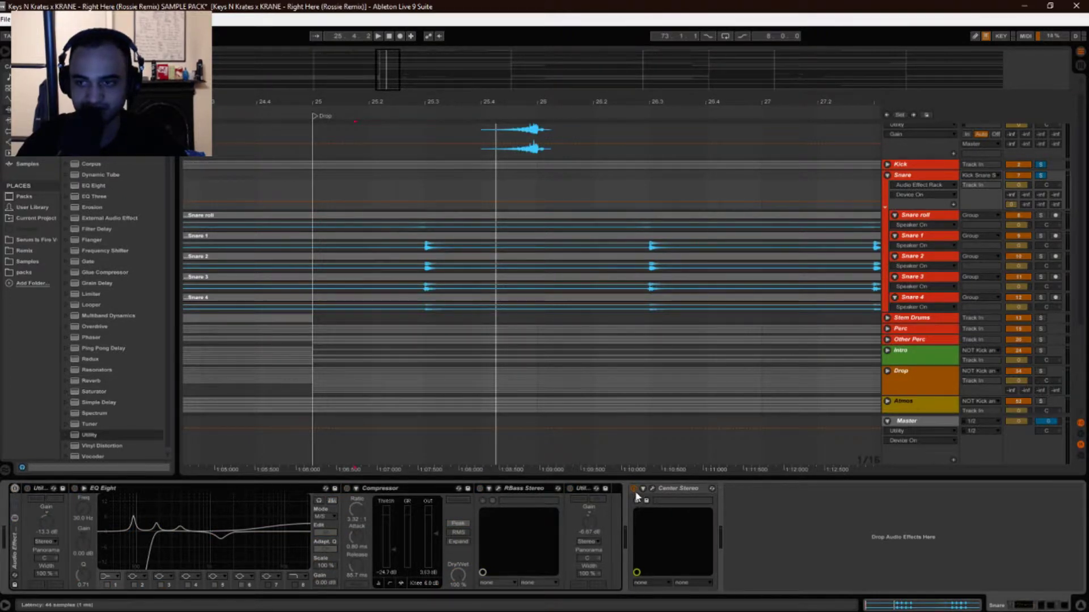
left_click(902, 179)
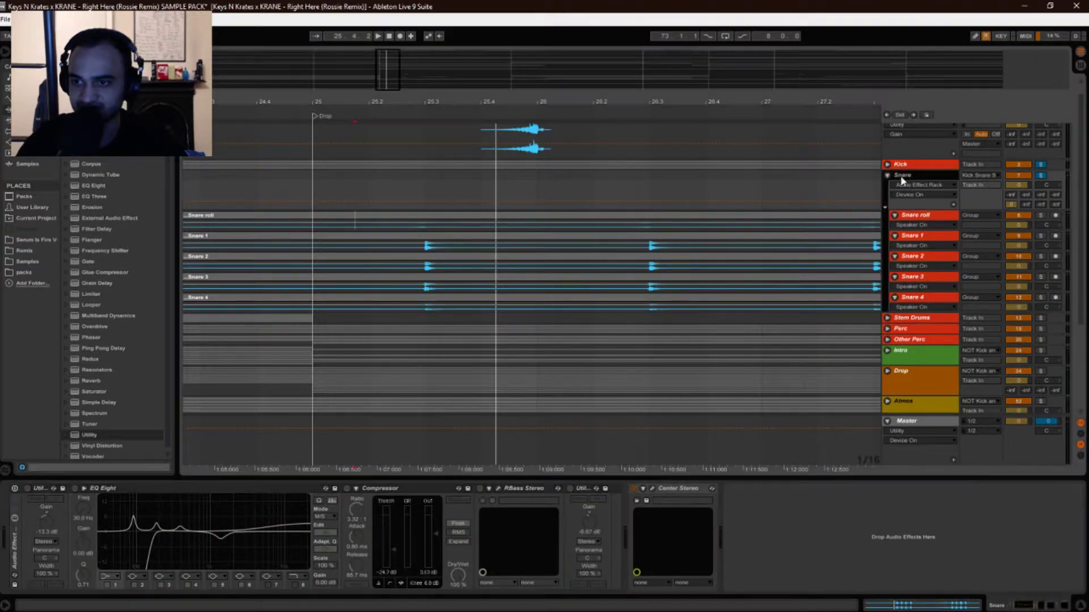
left_click(632, 490)
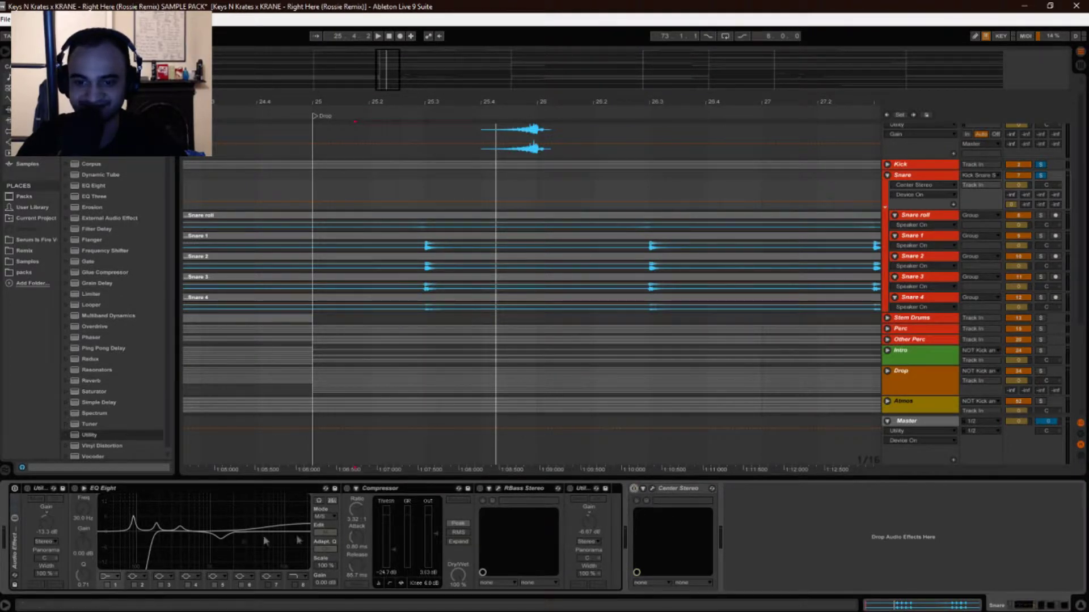
Examine Snare 1's EQ Eight curve in the enlarged display while the snare plays, and collapse the display again.
left_click(906, 177)
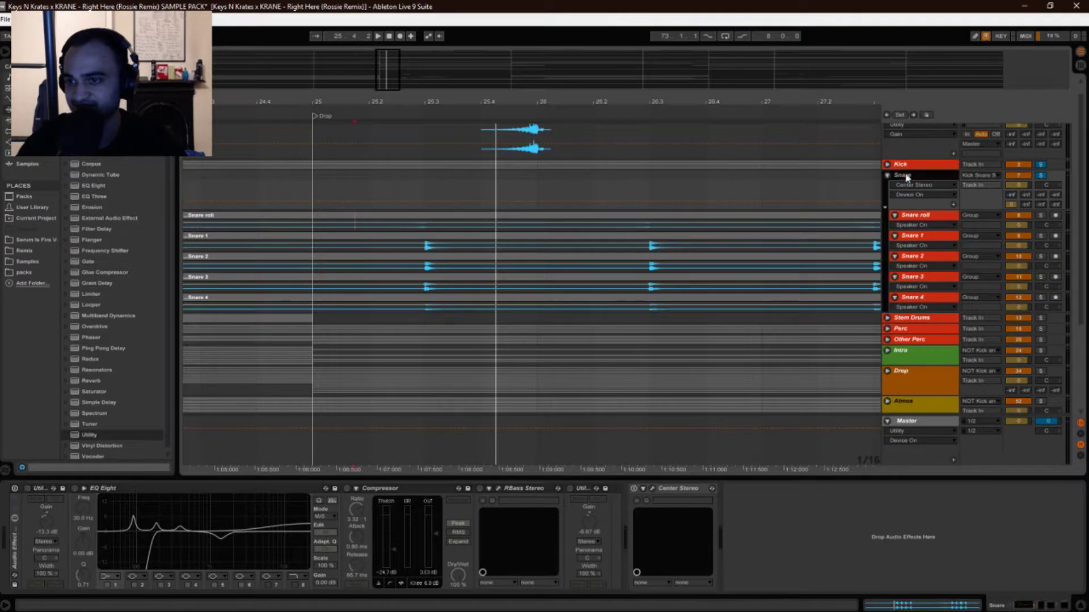
left_click(923, 216)
left_click(927, 236)
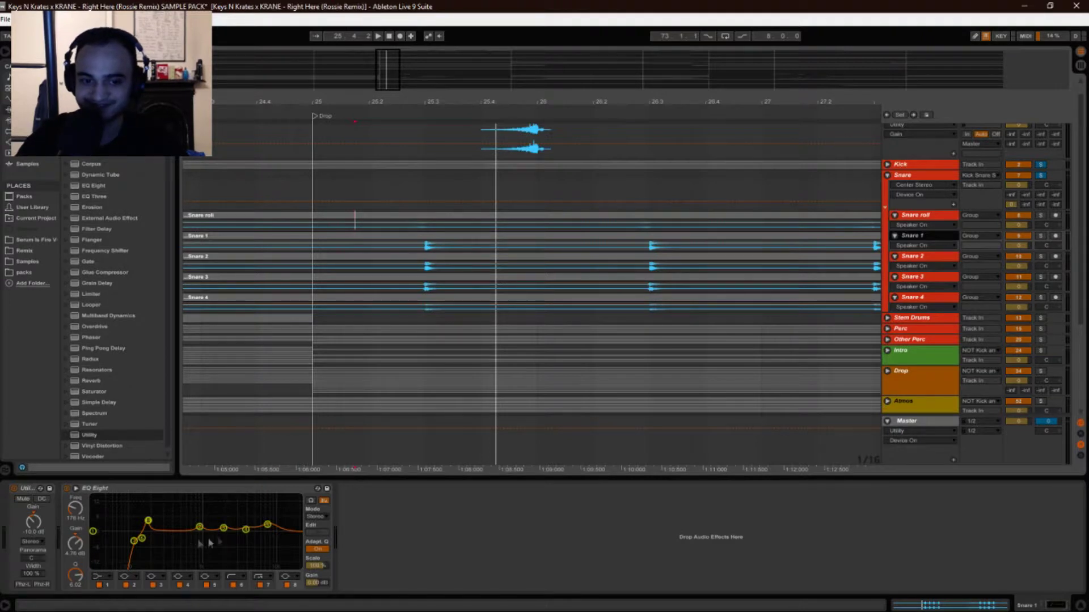
left_click(76, 488)
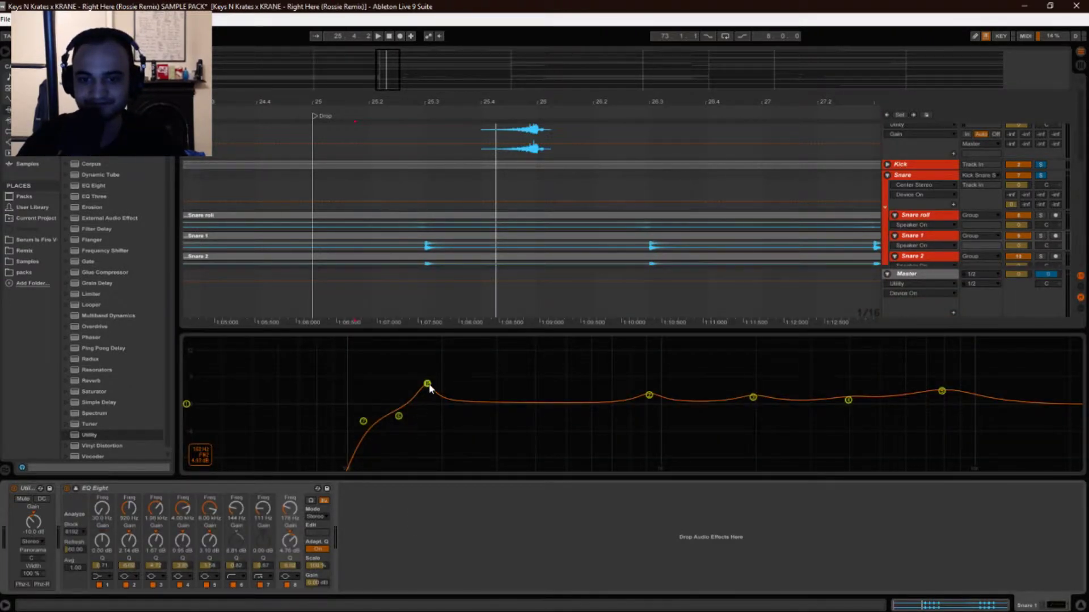
key("space")
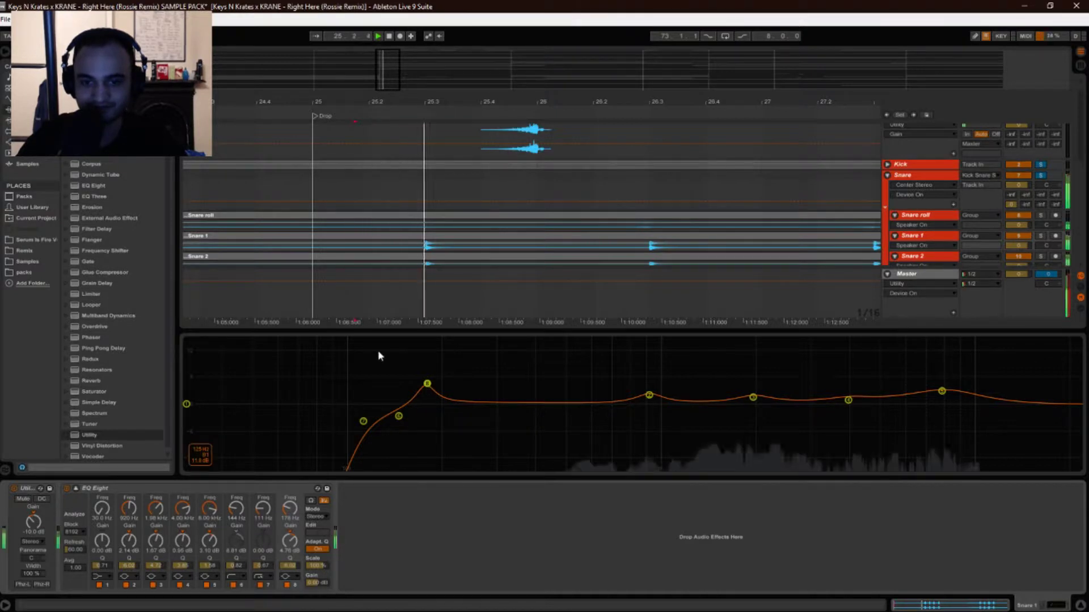
key("space")
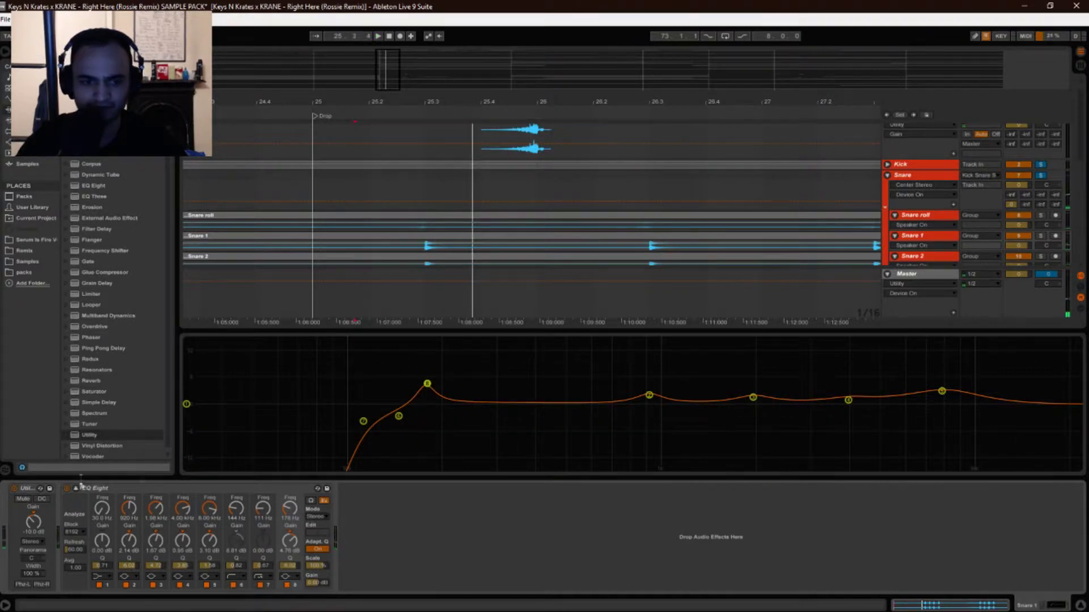
left_click(76, 488)
key("space")
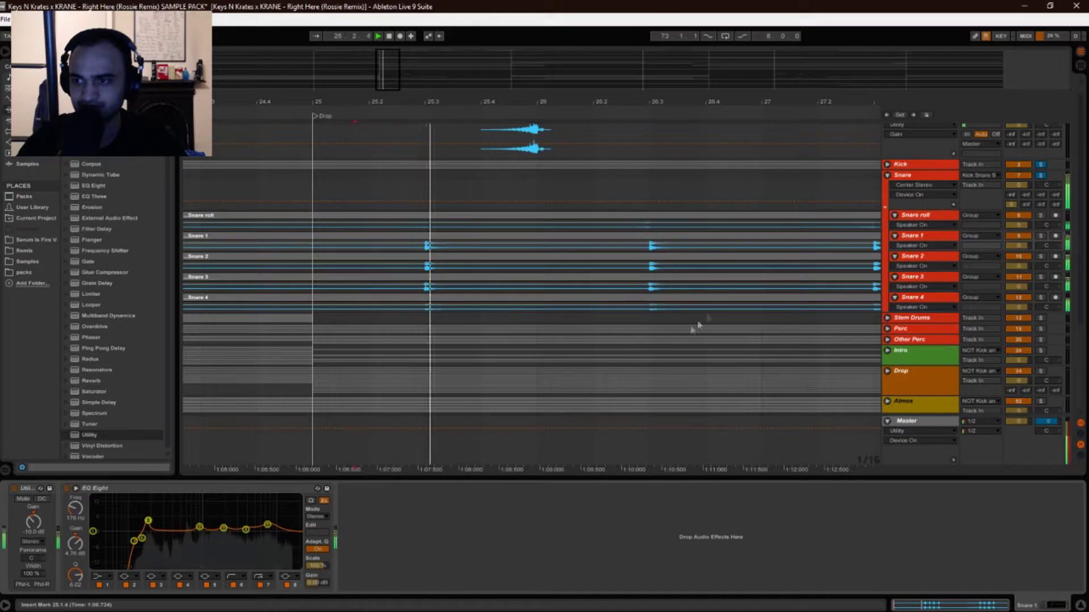
Deactivate the Snare 1, Snare 2, Snare 3 and Snare 4 tracks and play the section with only the Snare roll layer.
left_click(909, 187)
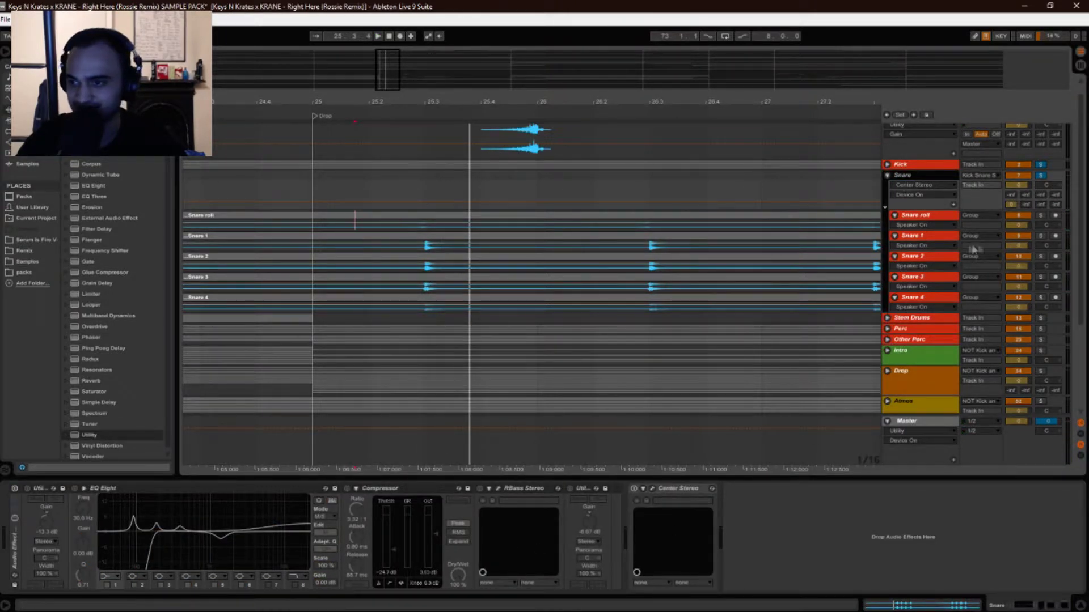
left_click(1018, 237)
left_click(1024, 278)
left_click(1023, 298)
key("space")
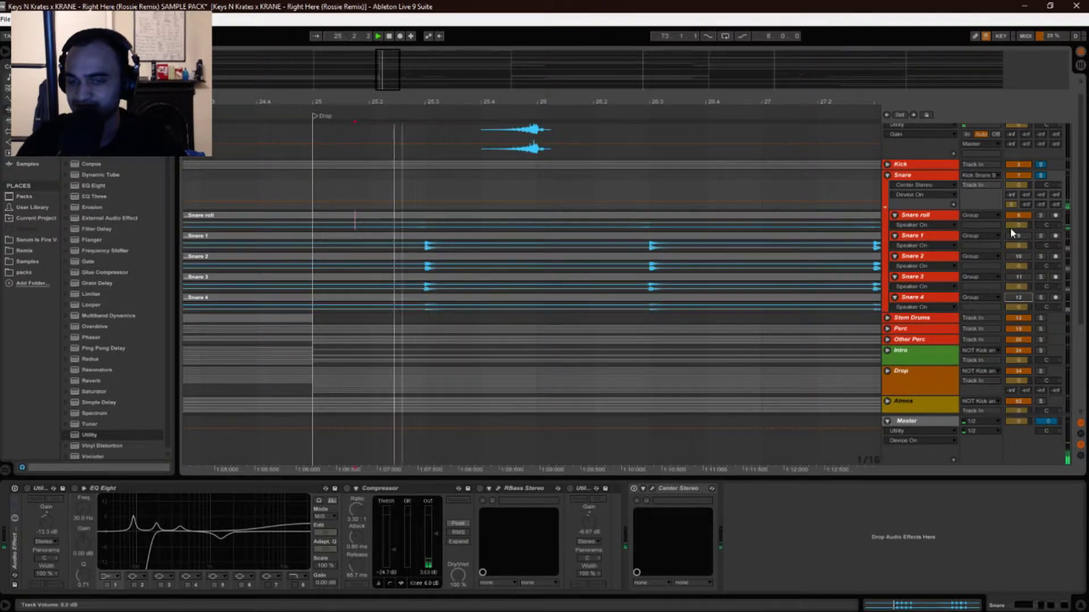
key("space")
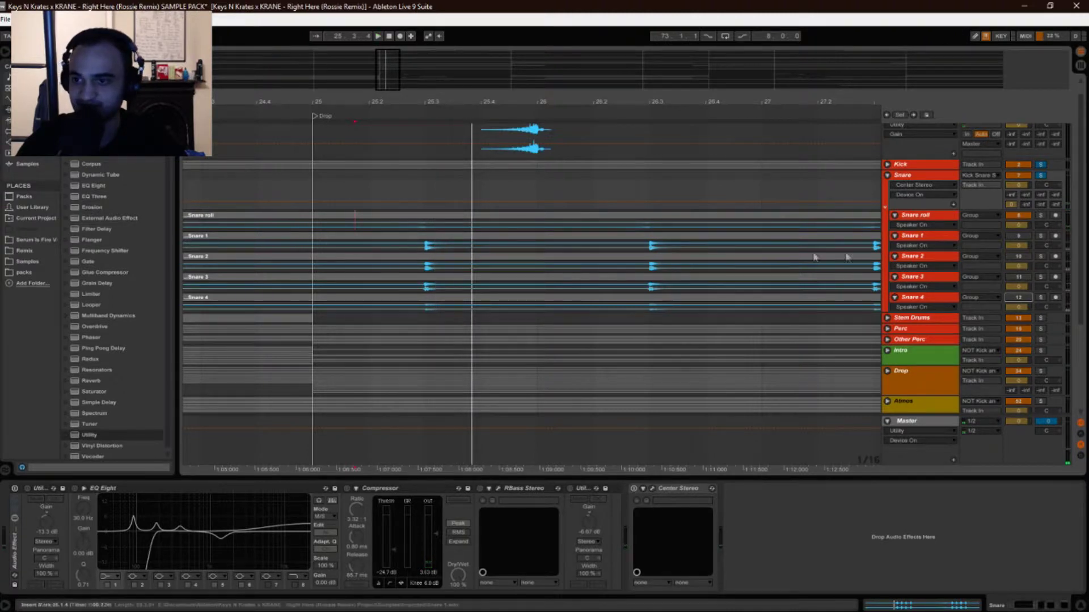
Reactivate the Snare 1 track and play it together with the Snare roll.
left_click(933, 239)
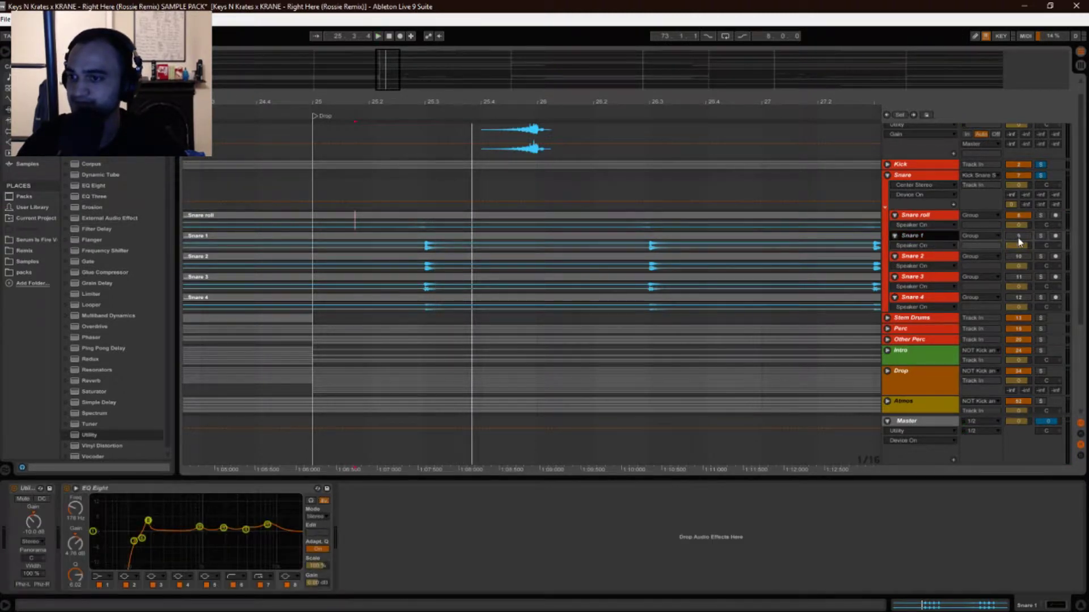
left_click(932, 218)
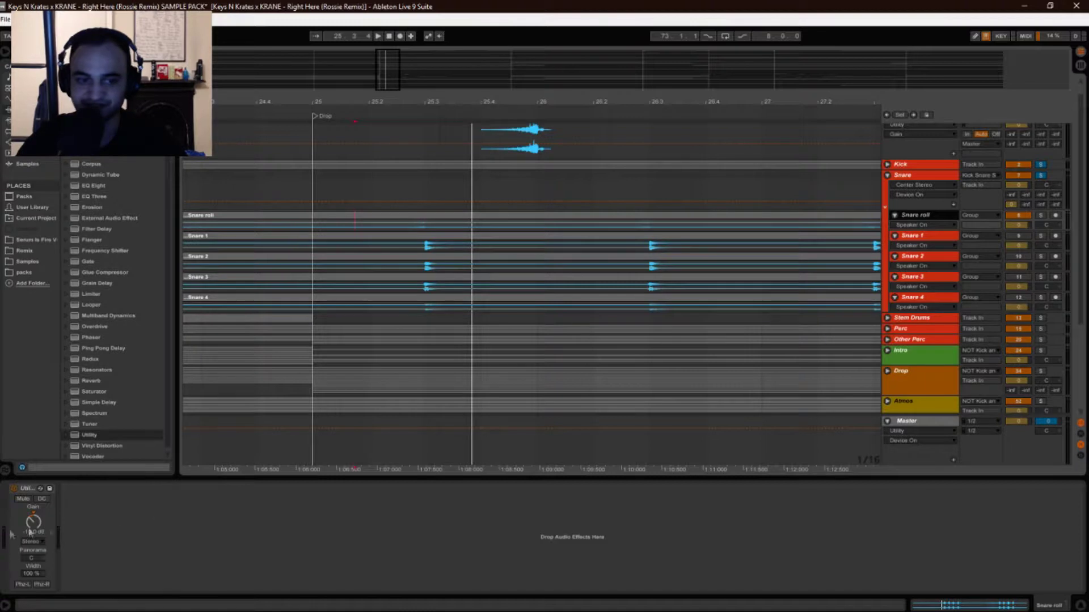
left_click(922, 238)
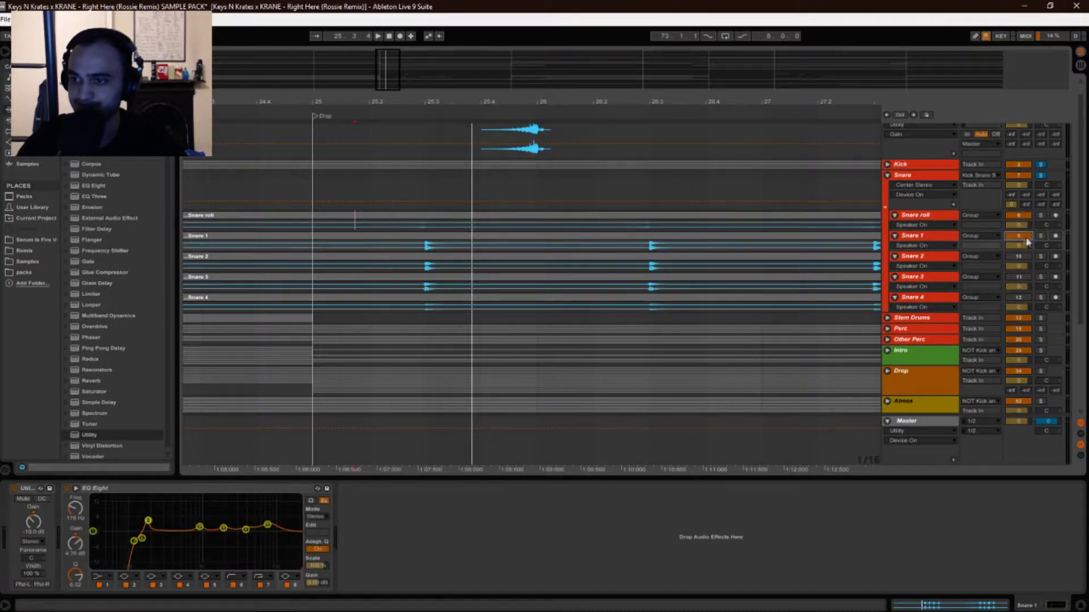
key("space")
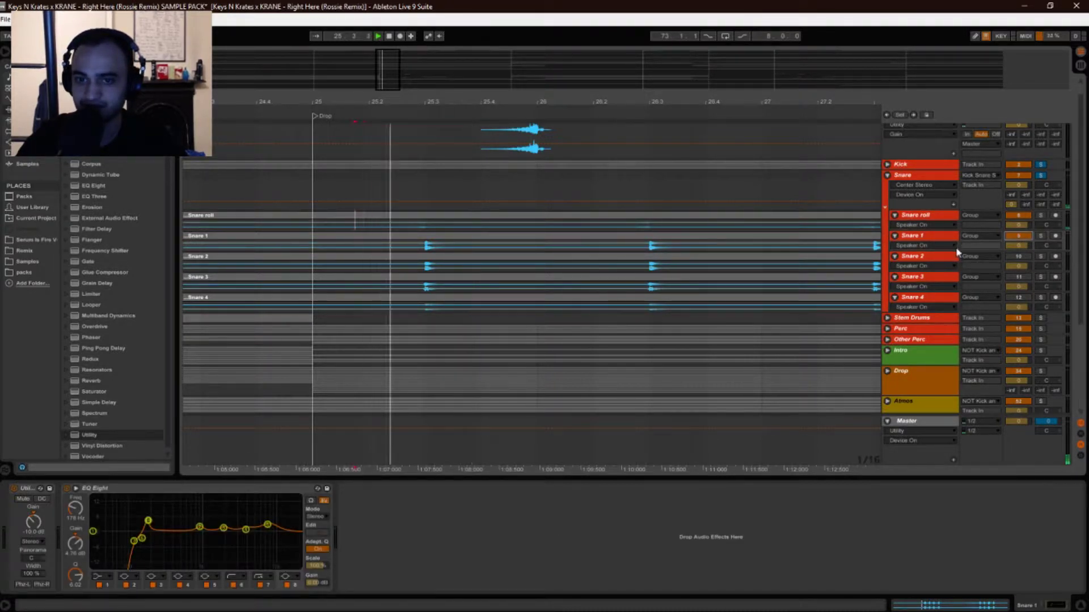
key("space")
key("space")
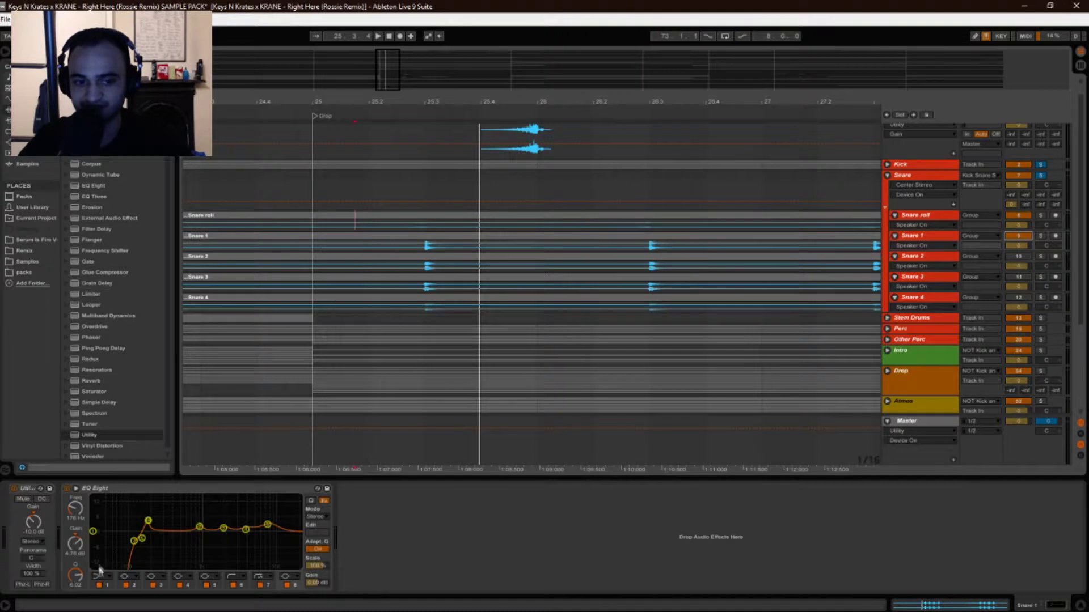
key("space")
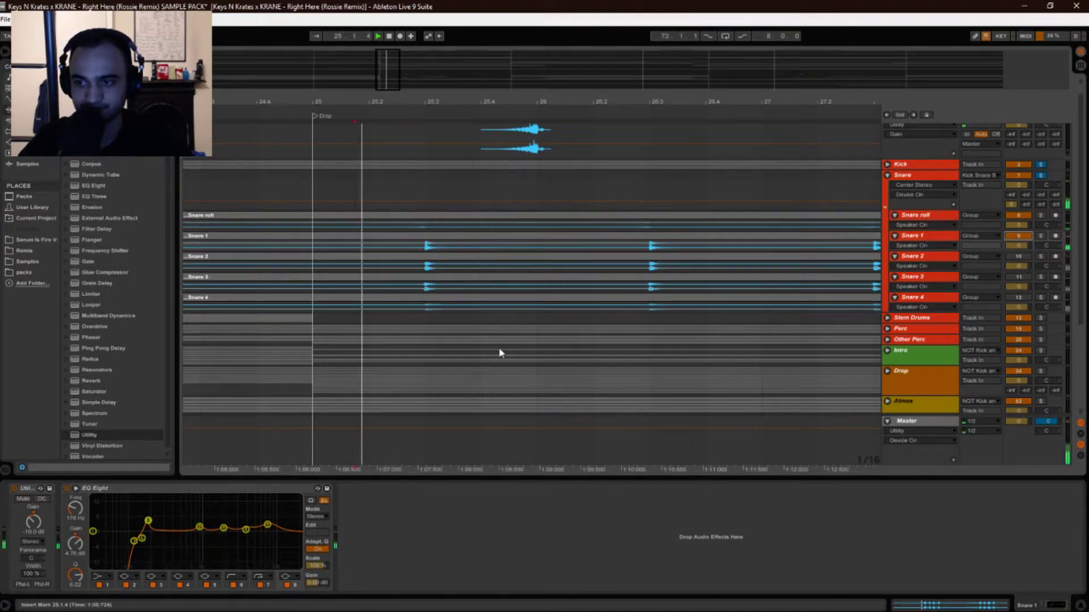
key("space")
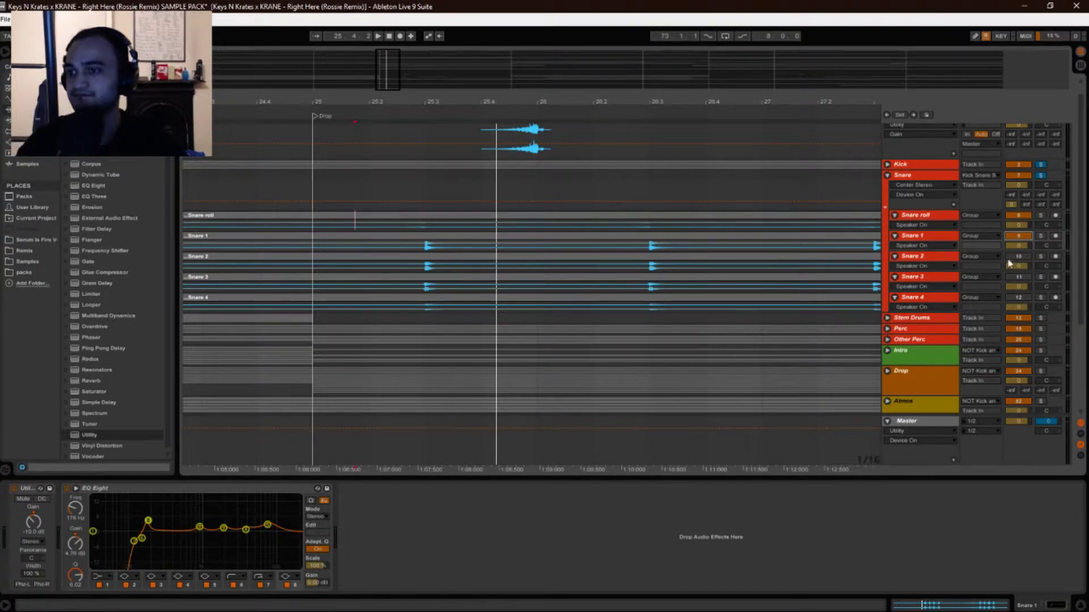
key("space")
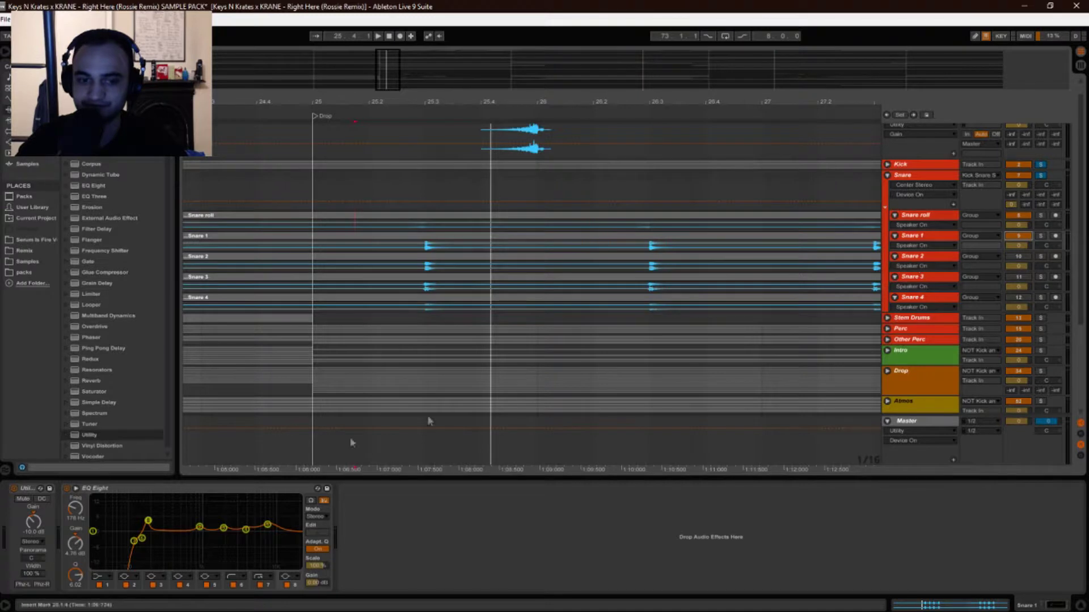
Compare Snare 1 with its EQ Eight off and on during playback, leaving the EQ on.
key("space")
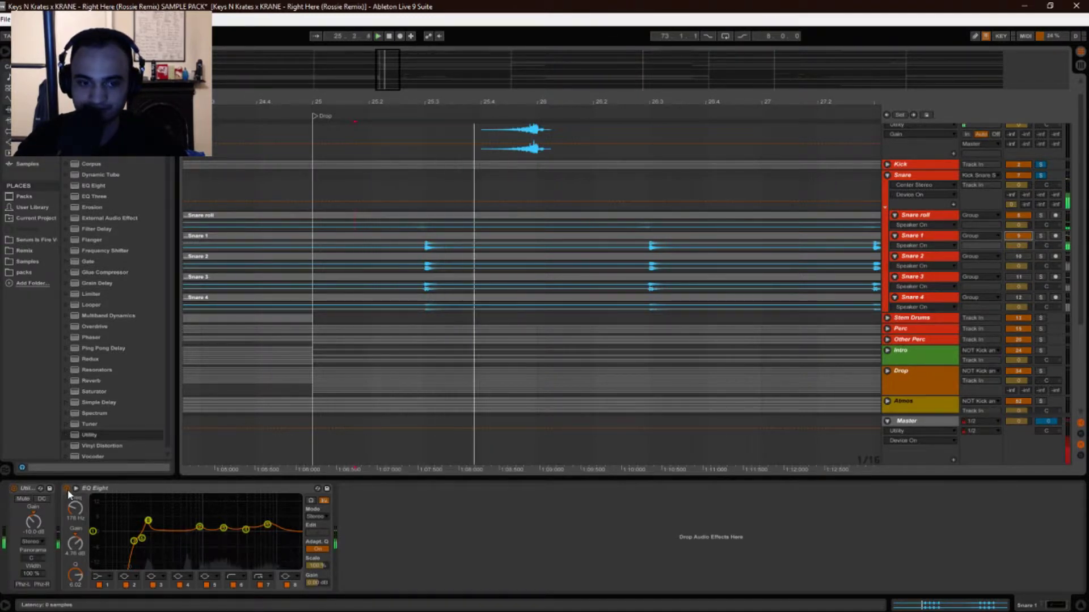
left_click(67, 490)
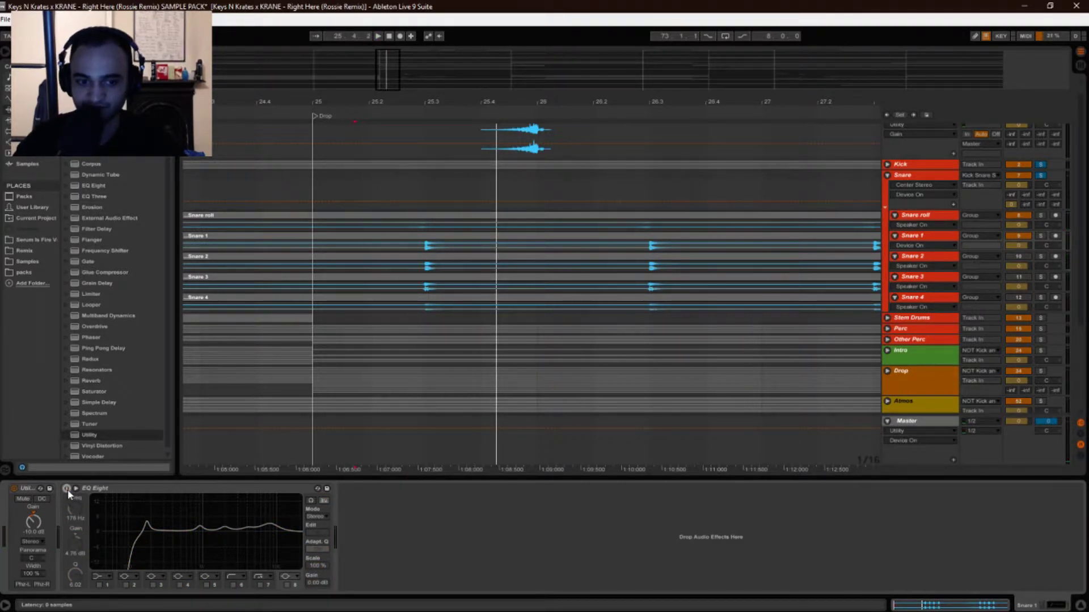
left_click(67, 489)
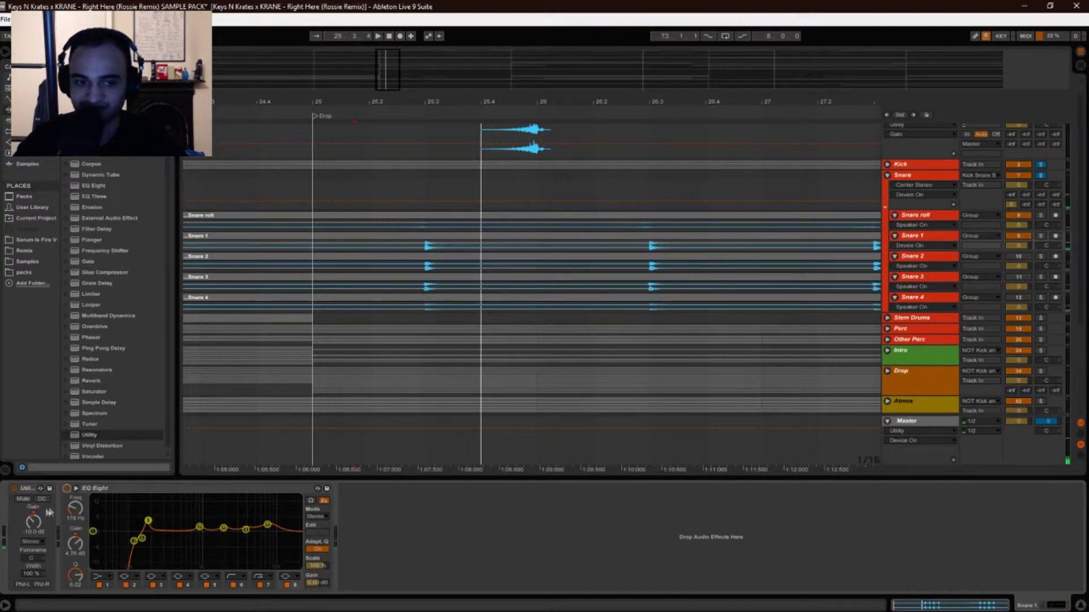
left_click(66, 488)
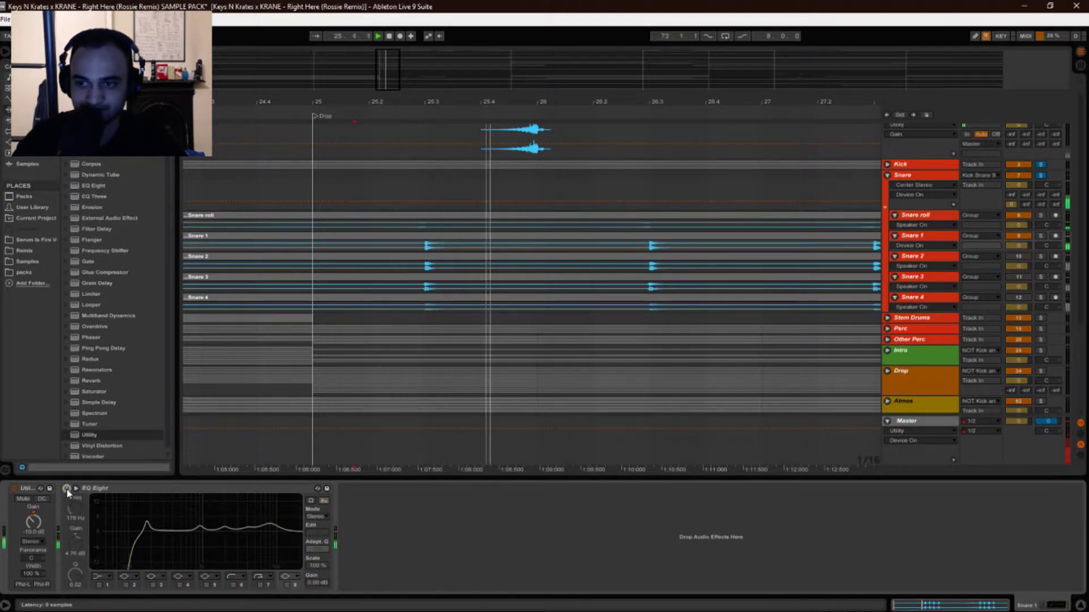
left_click(66, 488)
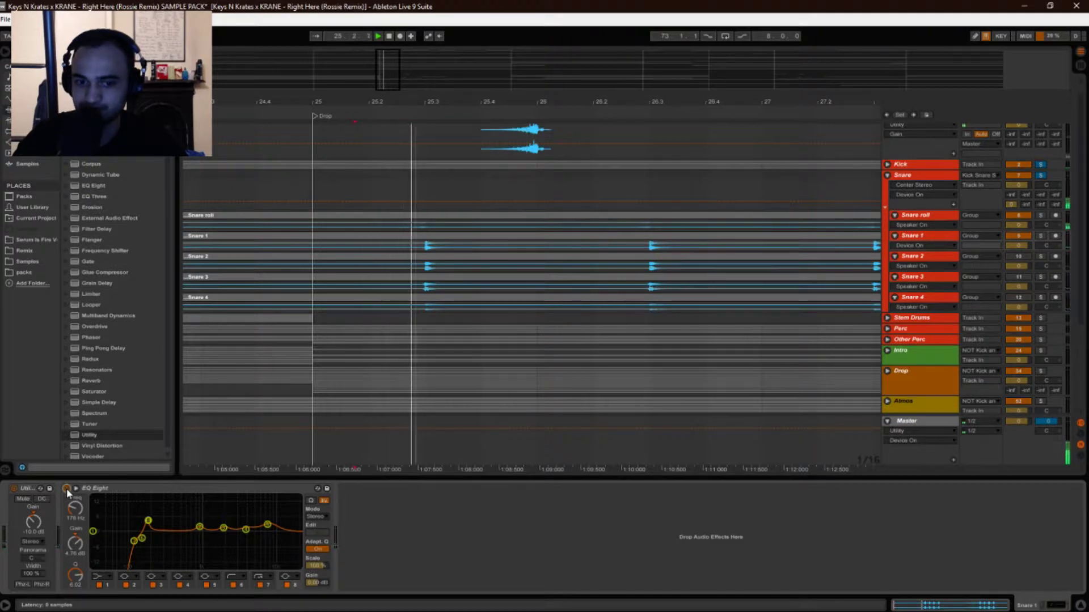
left_click(66, 488)
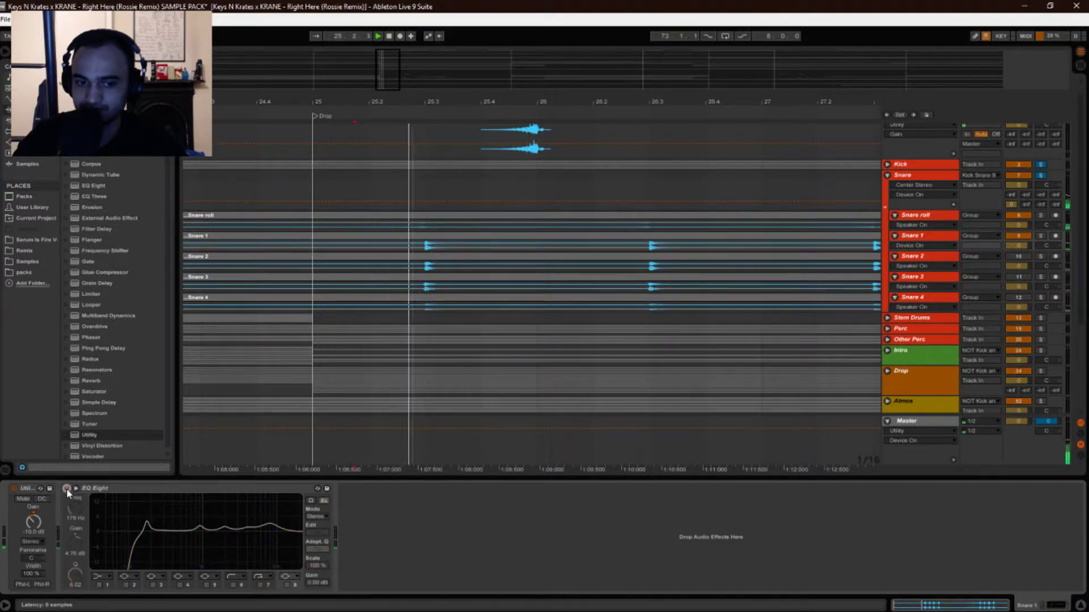
left_click(66, 489)
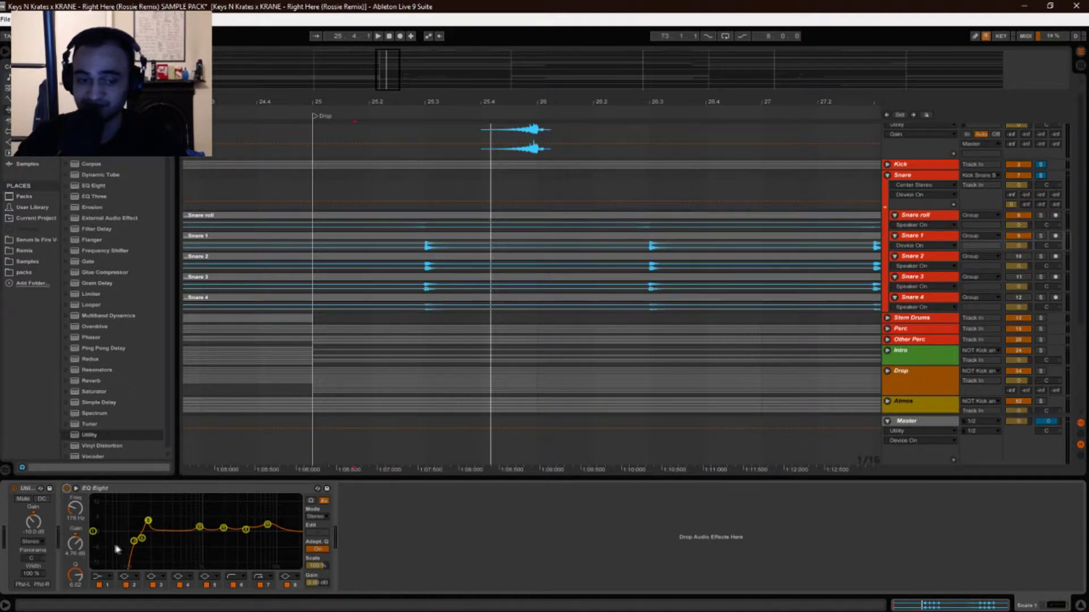
Reactivate the Snare 2 track, show its device chain and play it with the other active snare layers.
left_click(1015, 257)
left_click(931, 255)
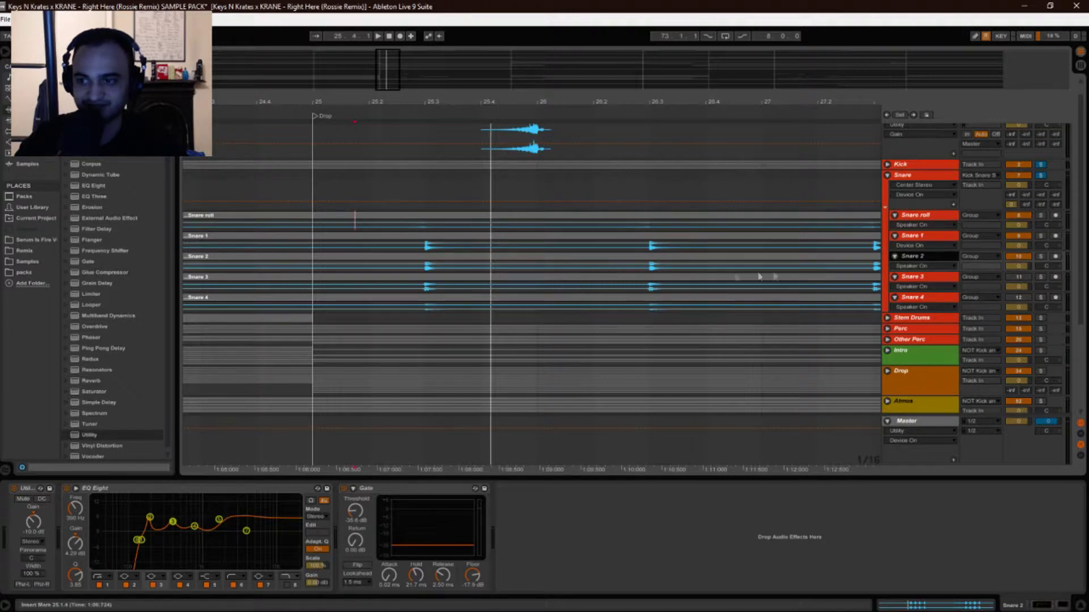
key("space")
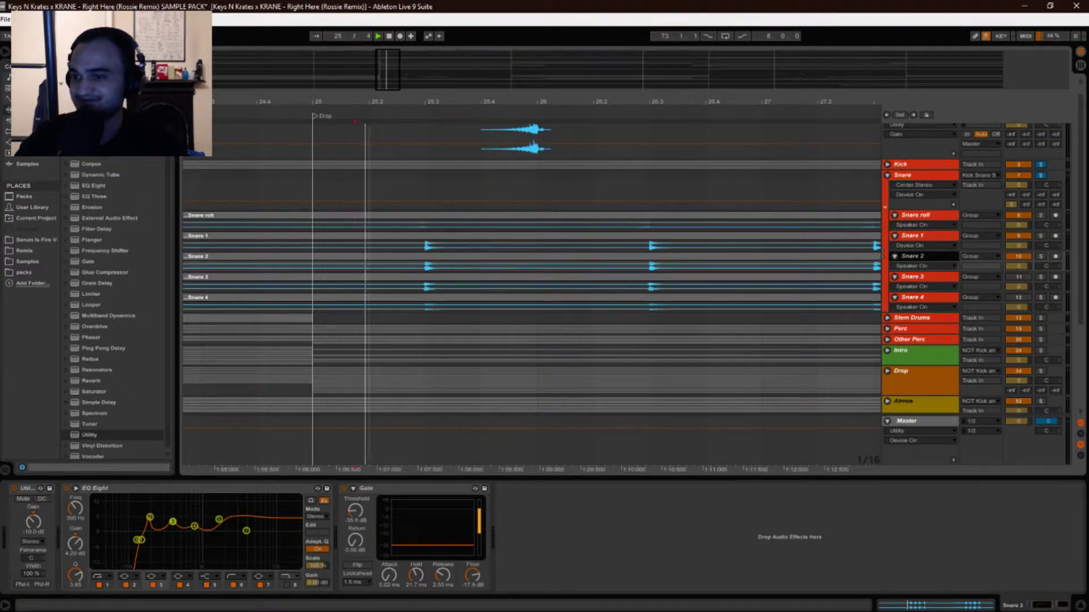
key("space")
key("space")
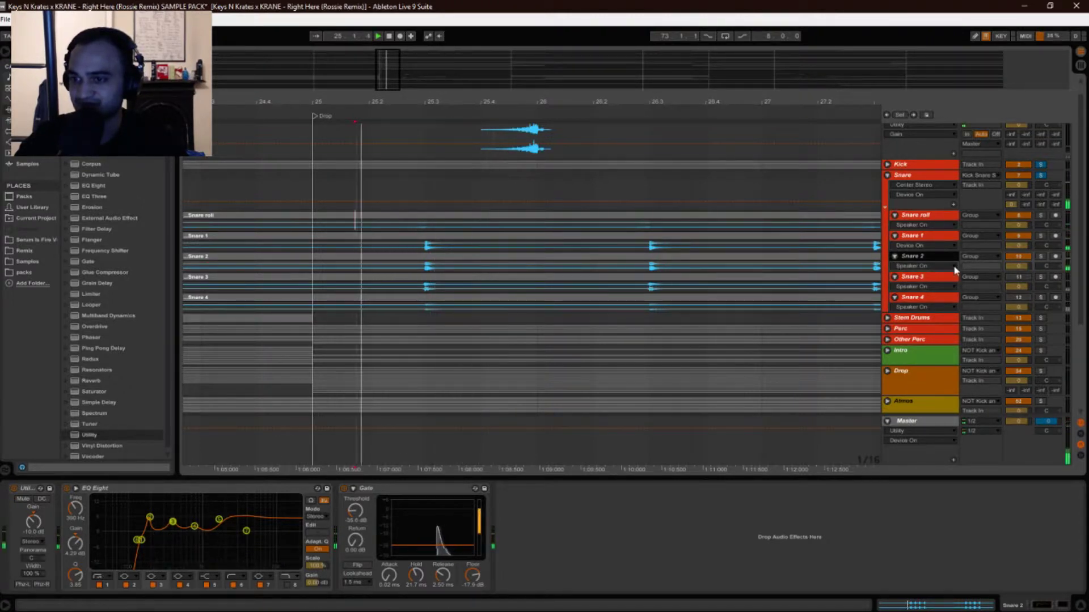
Compare the active snare layers with Snare 2's Gate off and on during playback, leaving the Gate on.
key("space")
key("space")
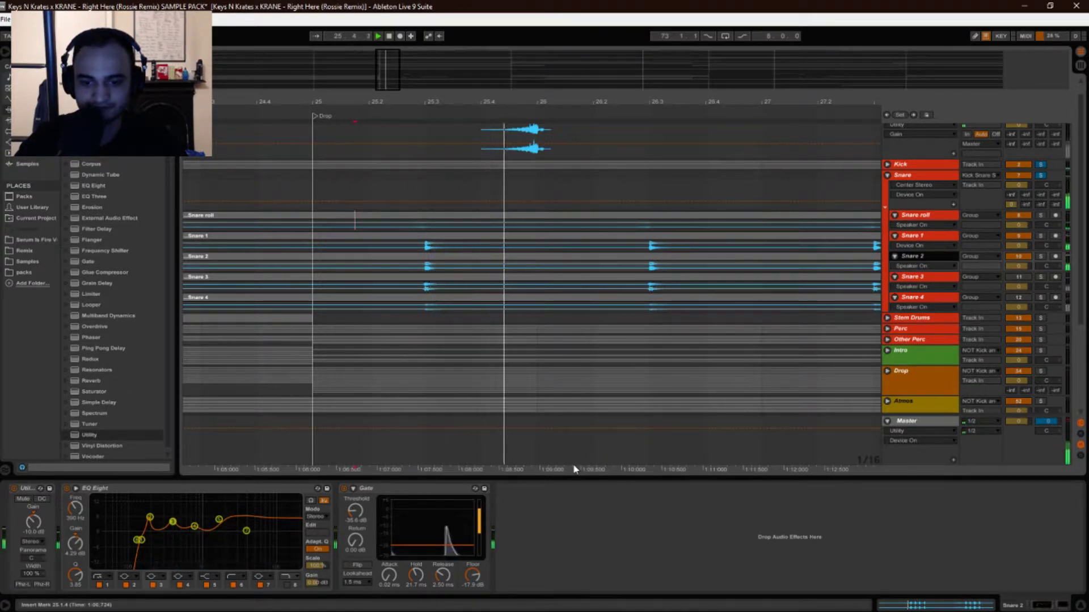
key("space")
key("space")
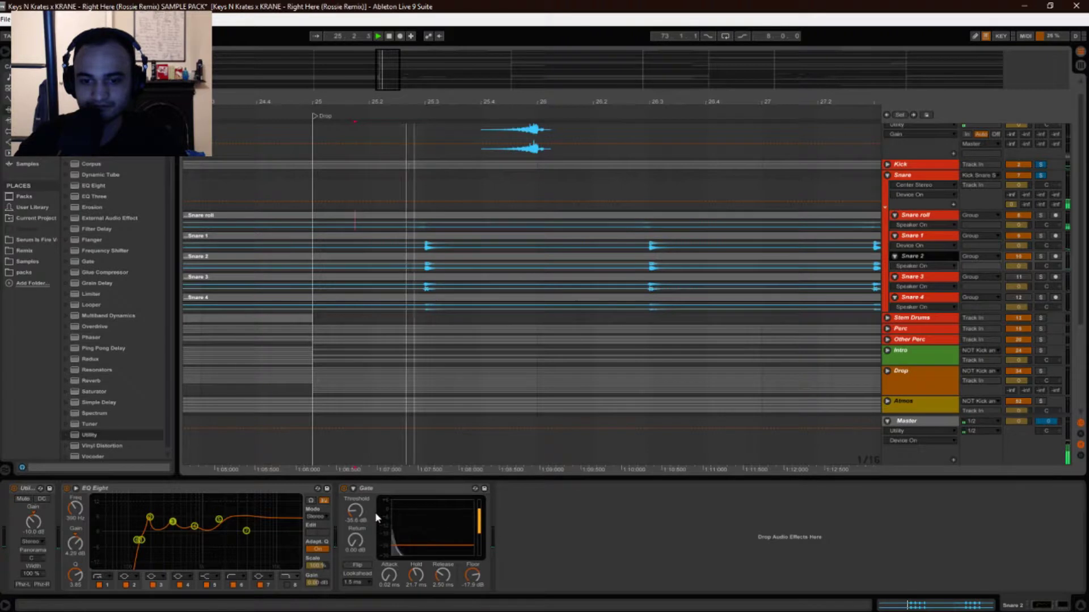
left_click(343, 489)
key("space")
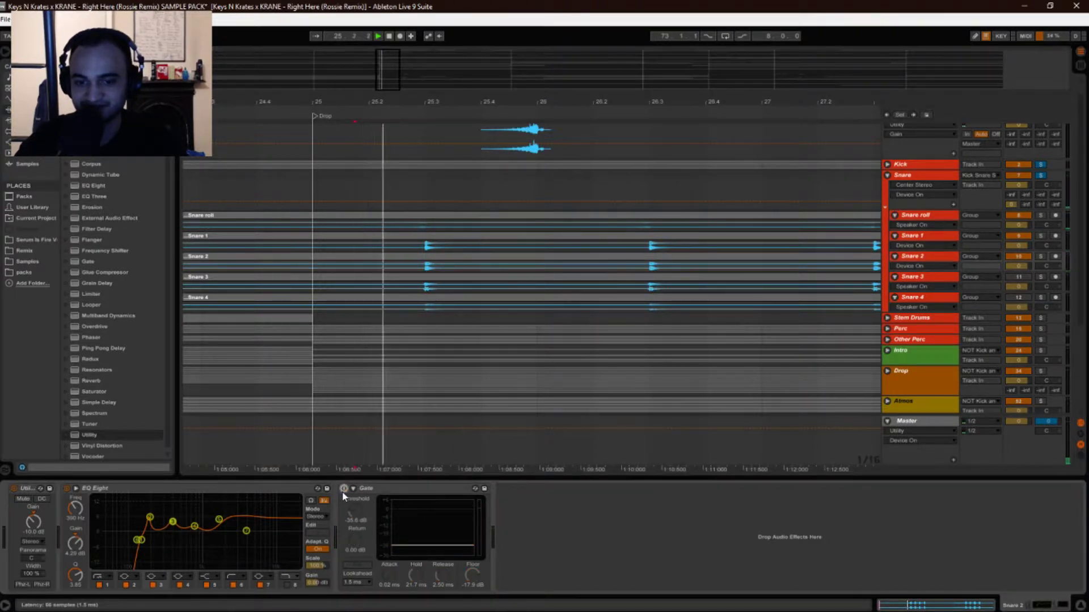
key("space")
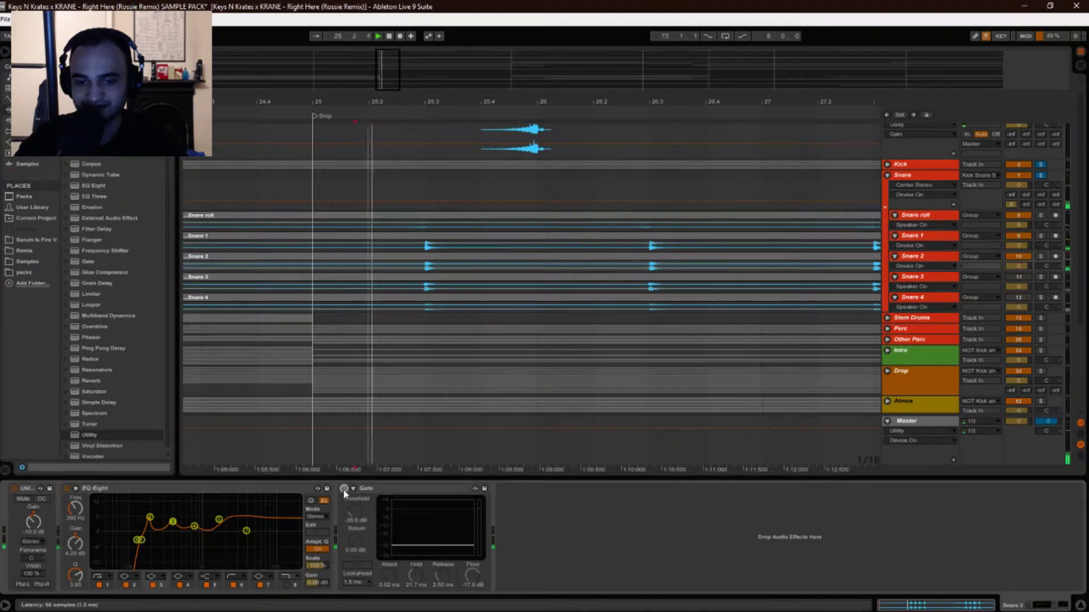
left_click(343, 490)
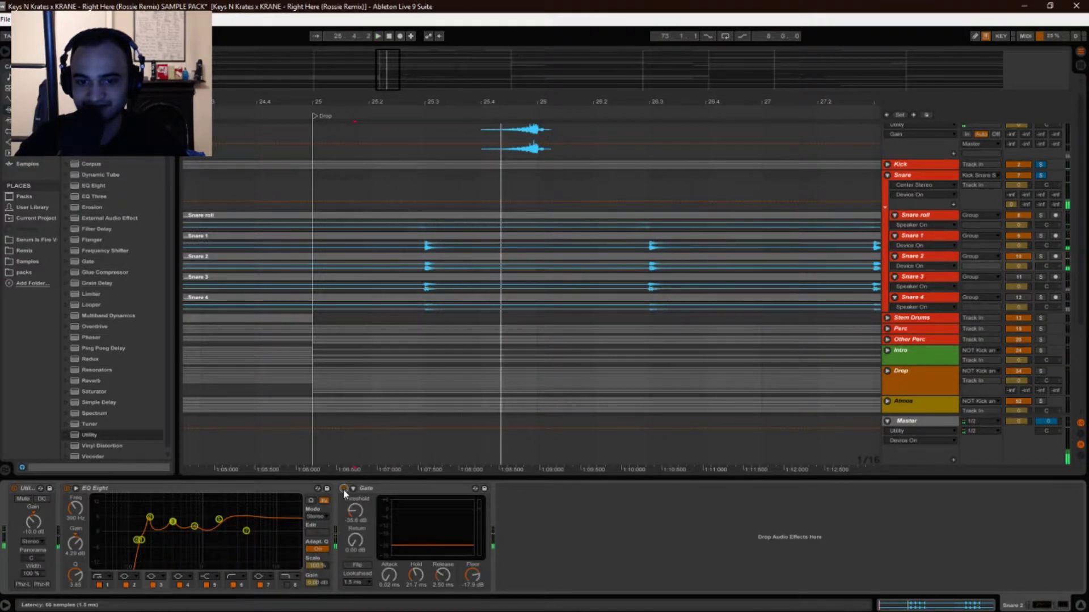
key("space")
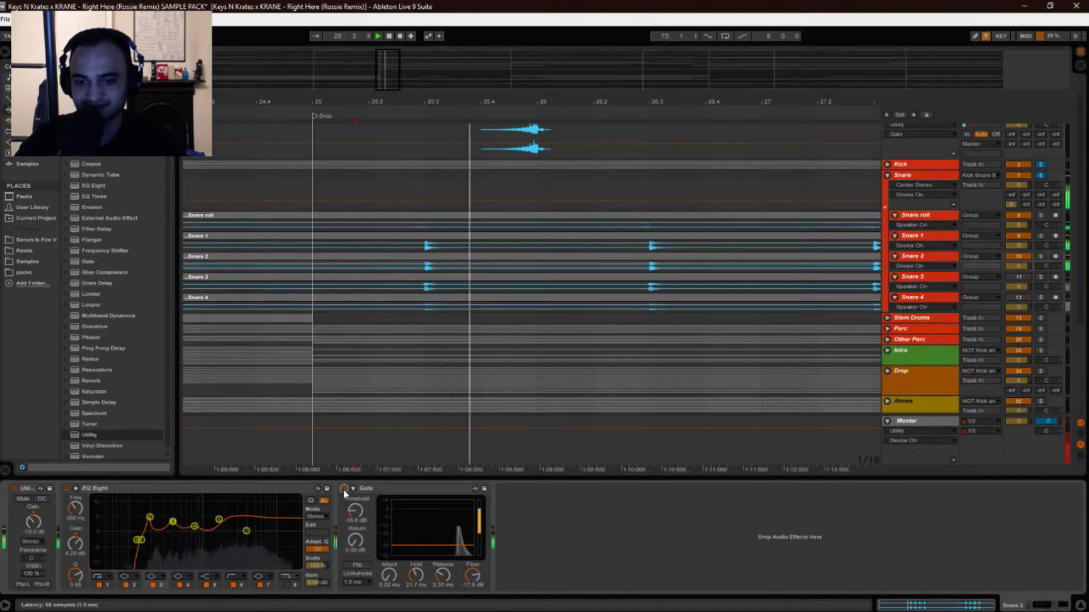
key("space")
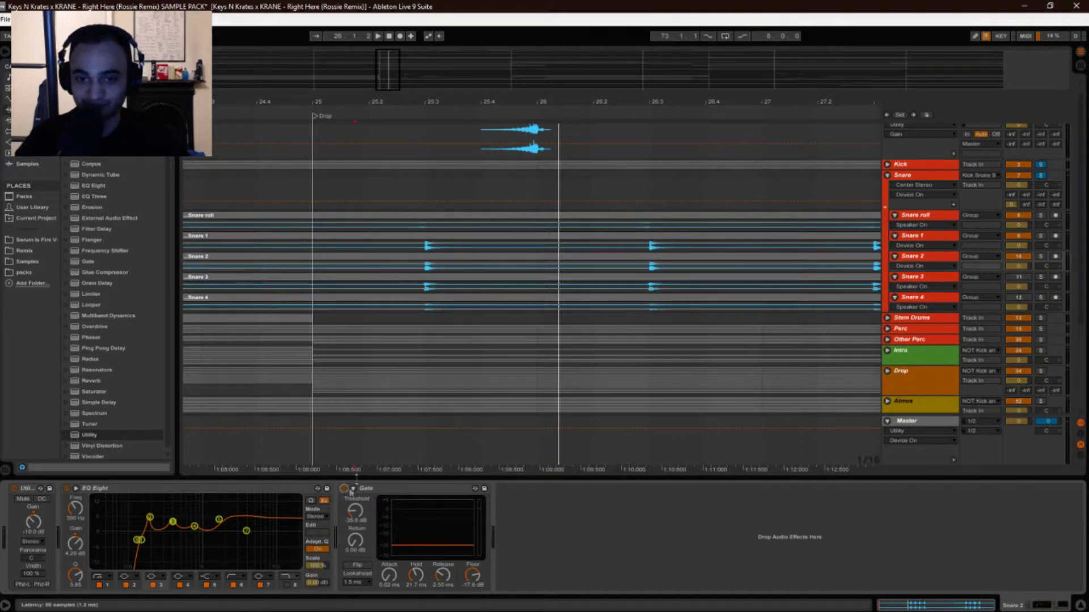
Deactivate the Snare 1 track and compare Snare 2 with its Gate off and on over the Snare roll, leaving the Gate on.
left_click(1009, 243)
key("space")
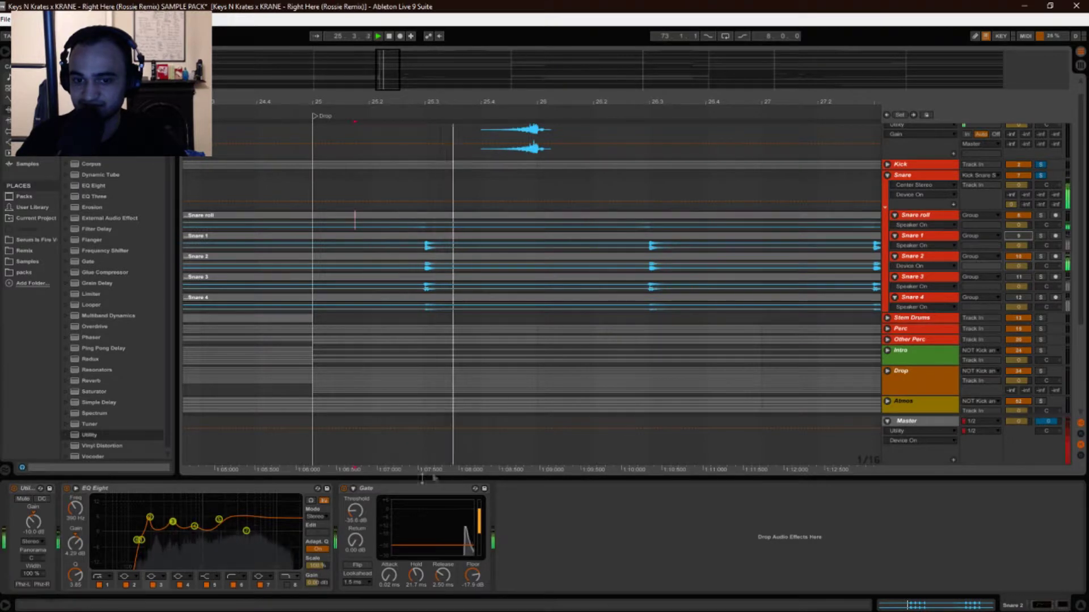
left_click(344, 488)
key("space")
key("space")
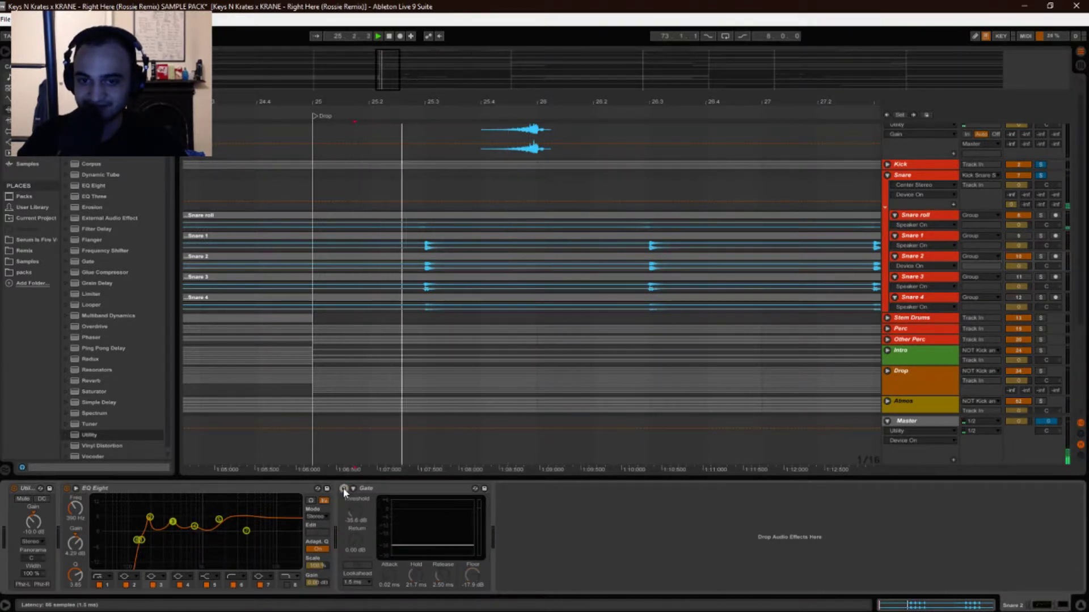
left_click(345, 488)
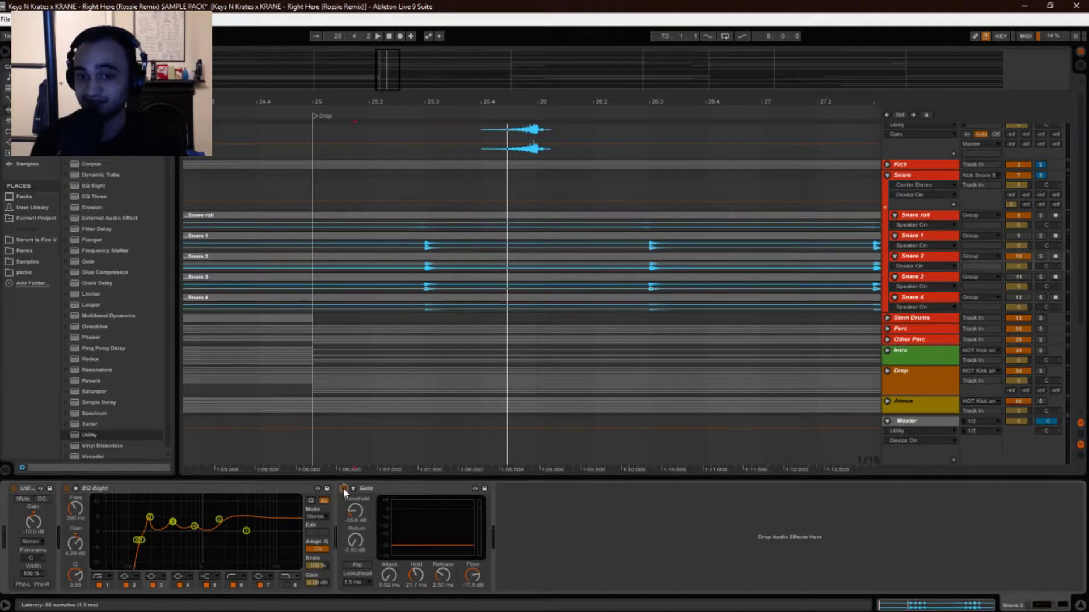
key("space")
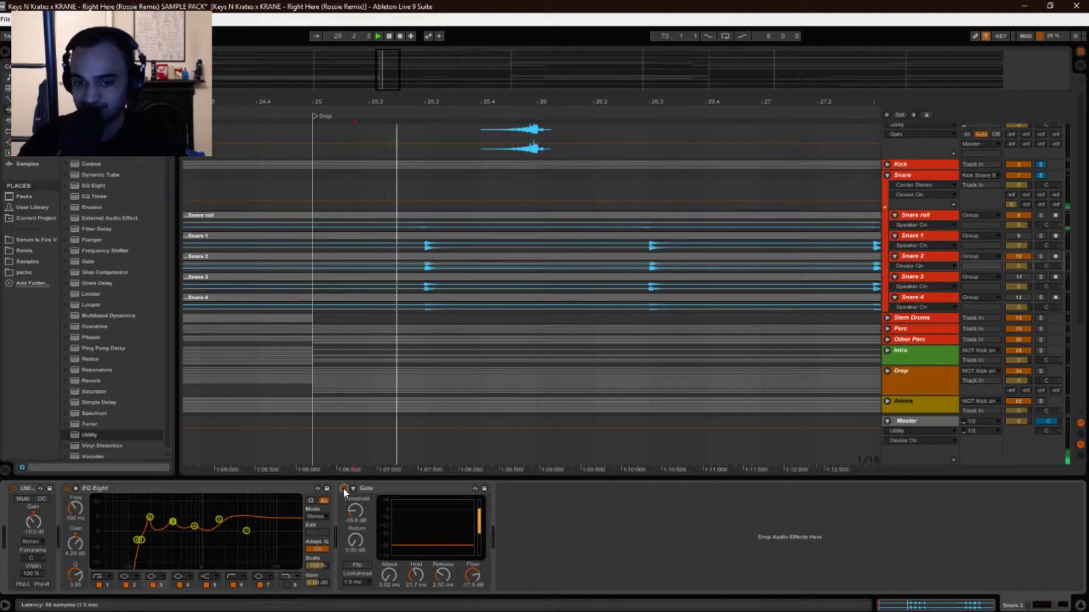
left_click(343, 489)
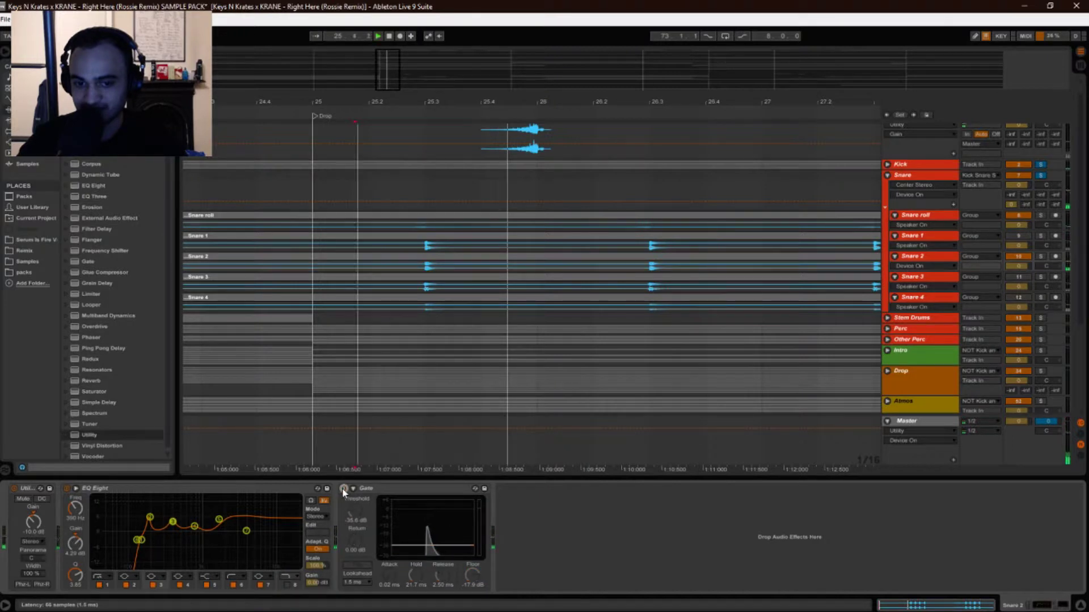
left_click(343, 489)
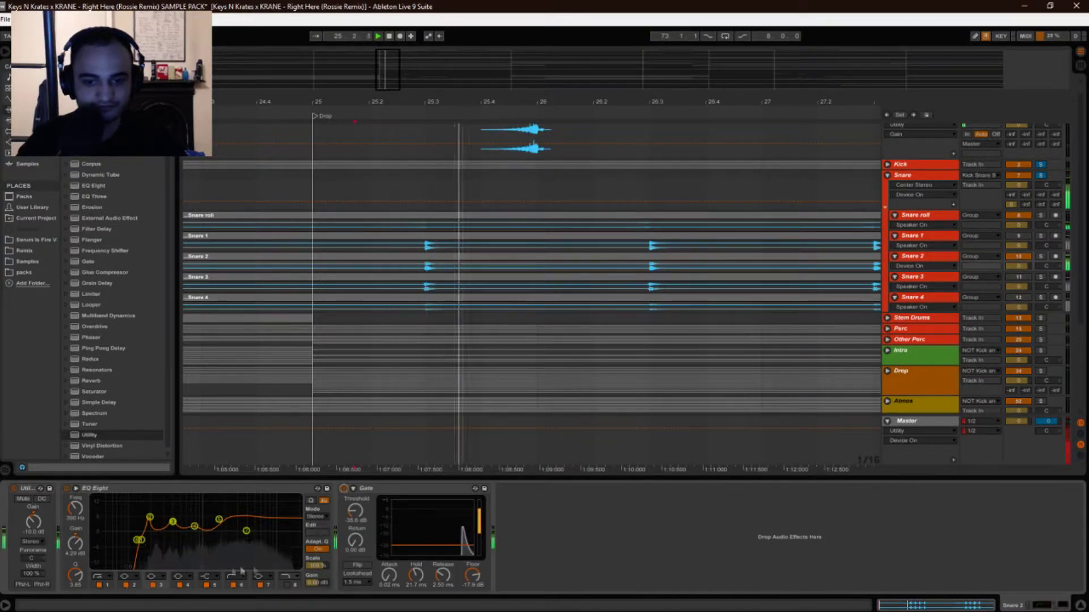
Deactivate the Snare roll track and compare Snare 2 with its EQ Eight off and on, leaving the EQ on.
key("space")
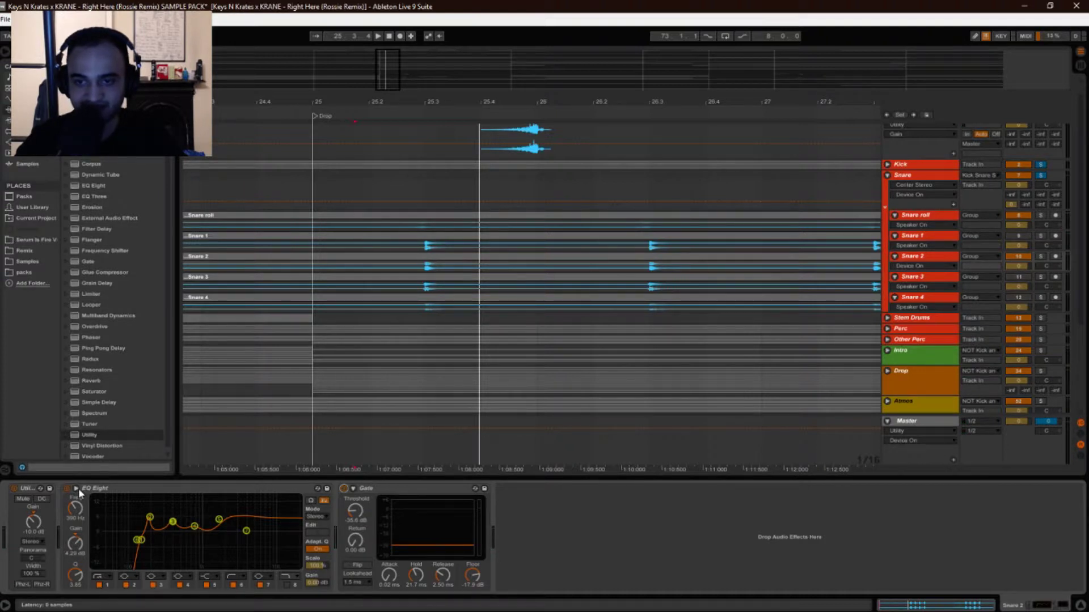
key("space")
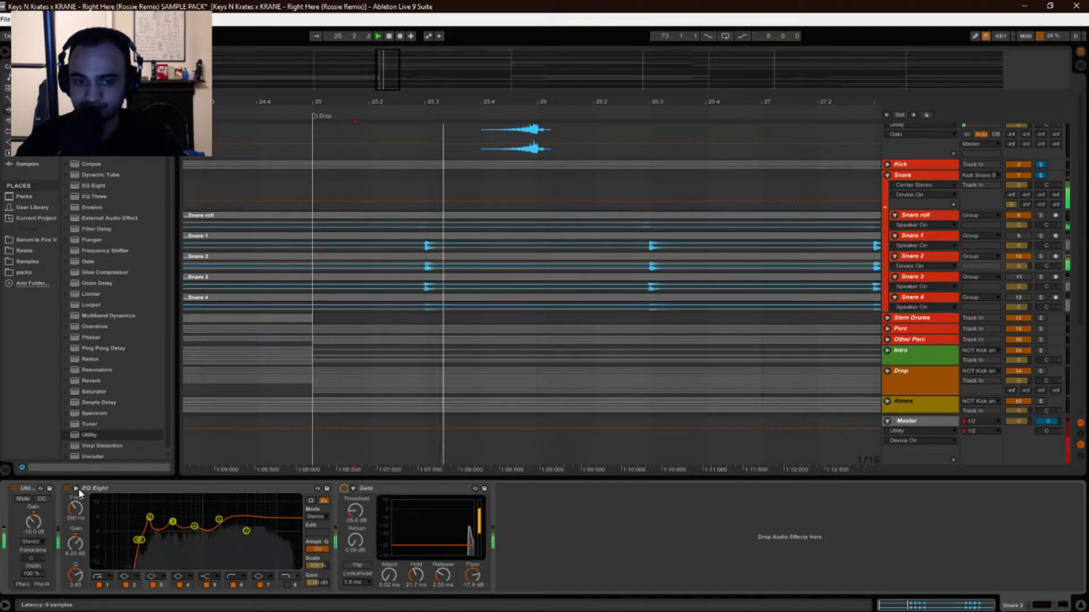
left_click(67, 488)
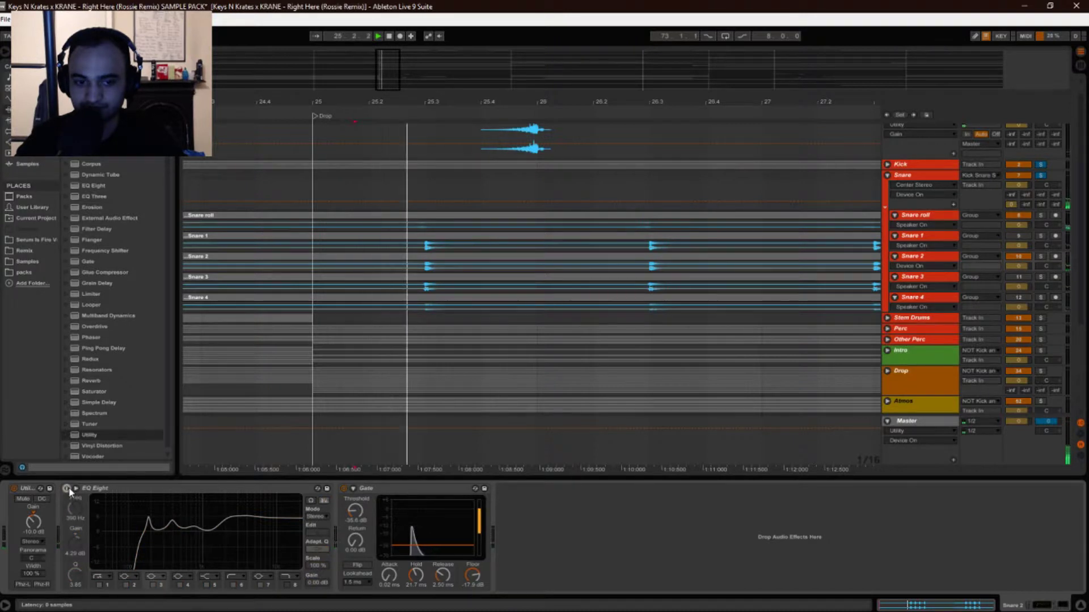
key("space")
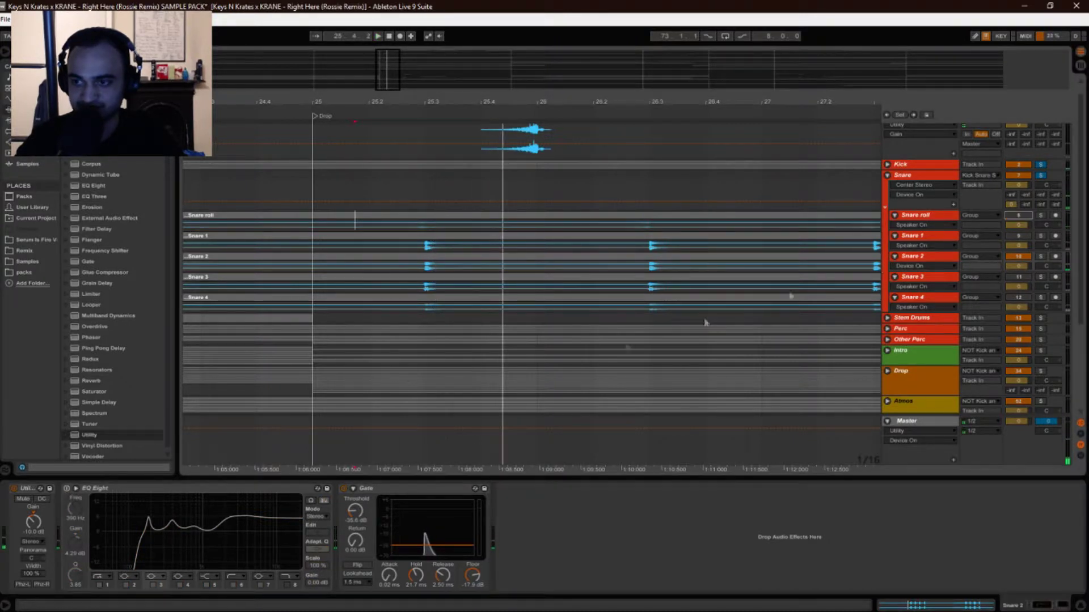
key("space")
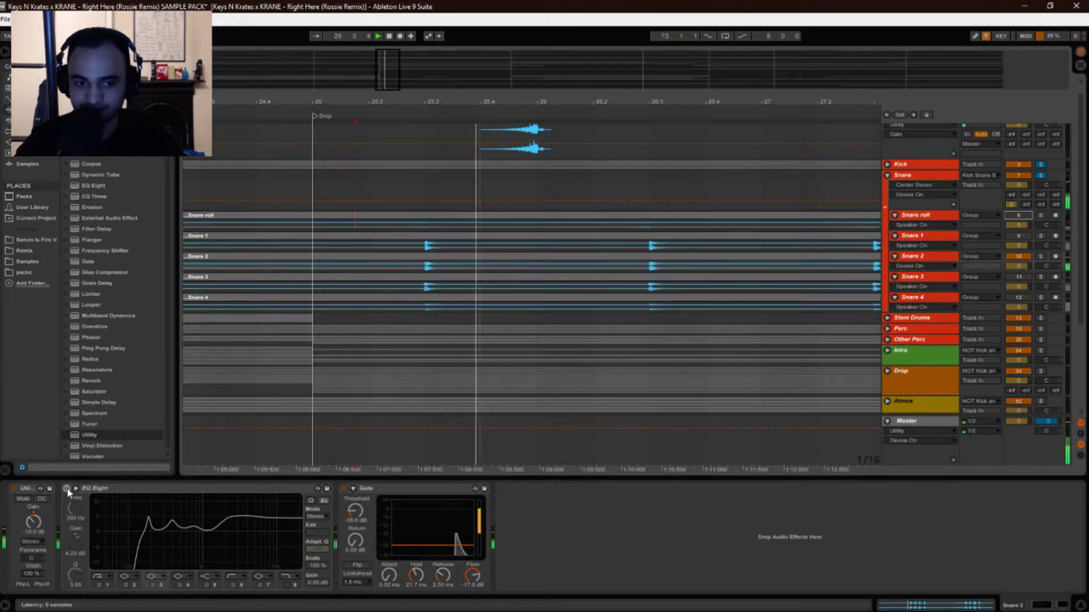
key("space")
key("space")
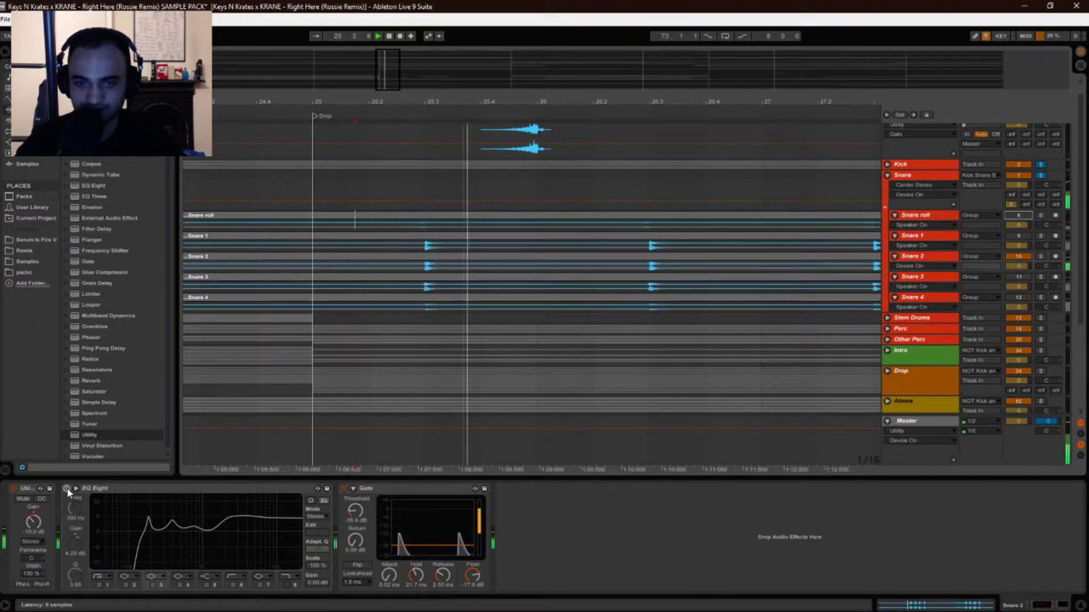
left_click(66, 489)
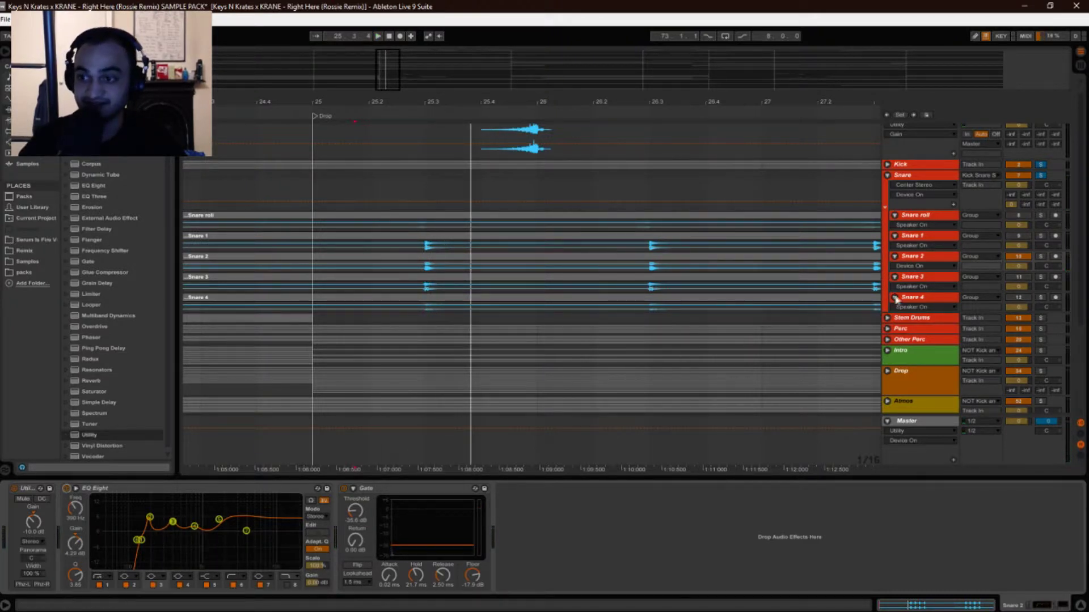
Reactivate the Snare 1 track and play it together with Snare 2.
left_click(1015, 237)
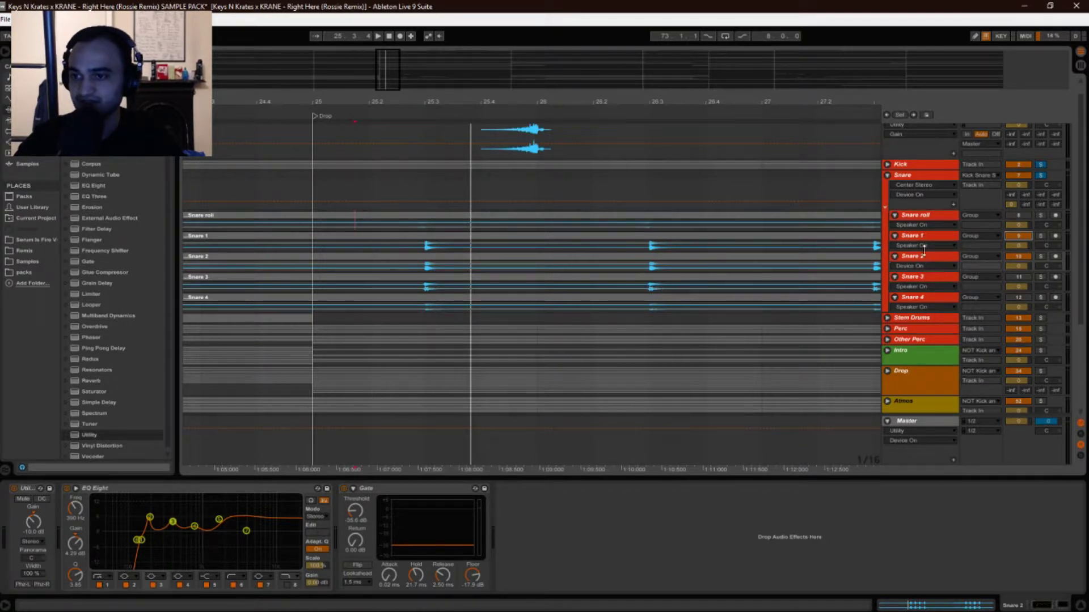
key("space")
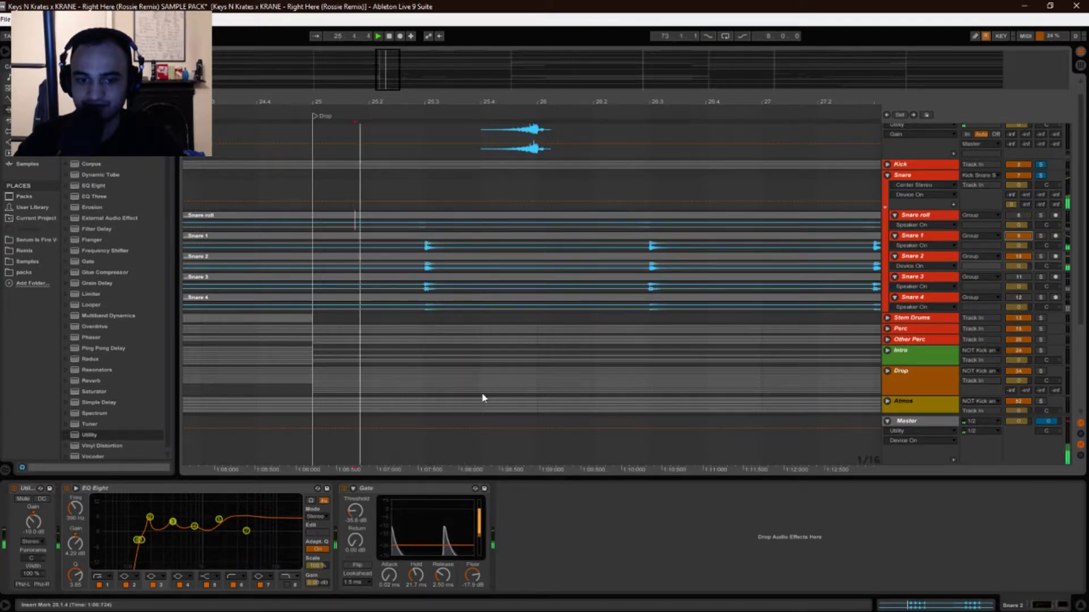
key("space")
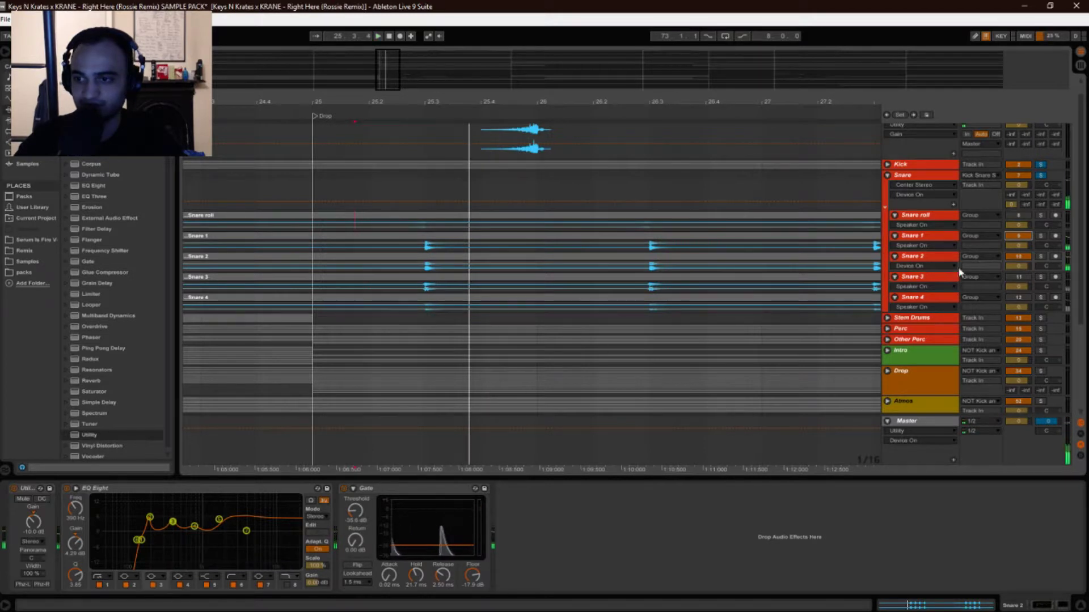
key("space")
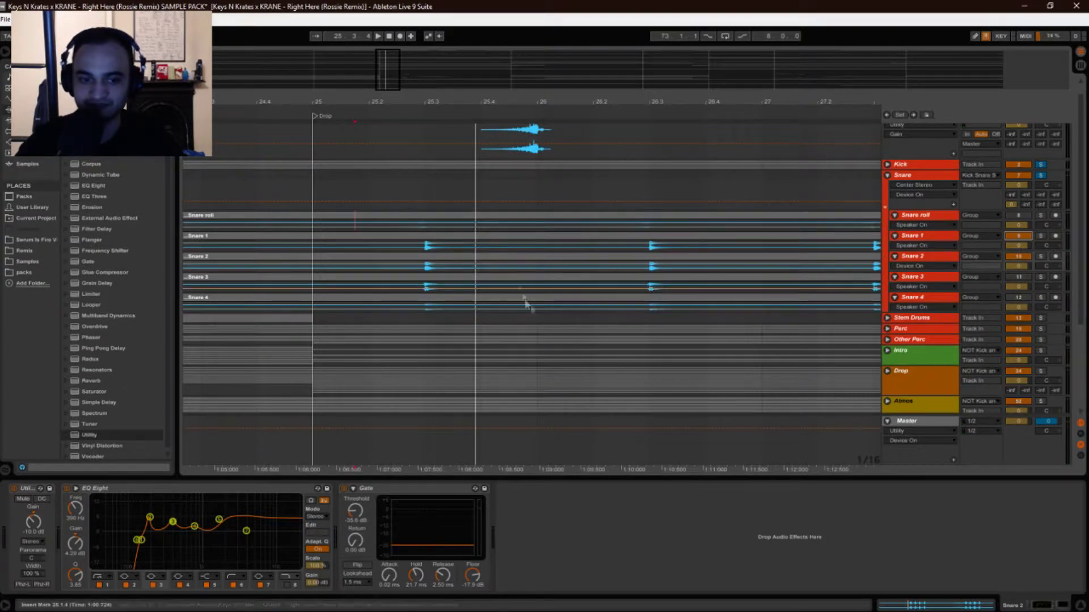
Reactivate the Snare 3 track, show its device chain and play it with Snare 1 and Snare 2.
left_click(1010, 278)
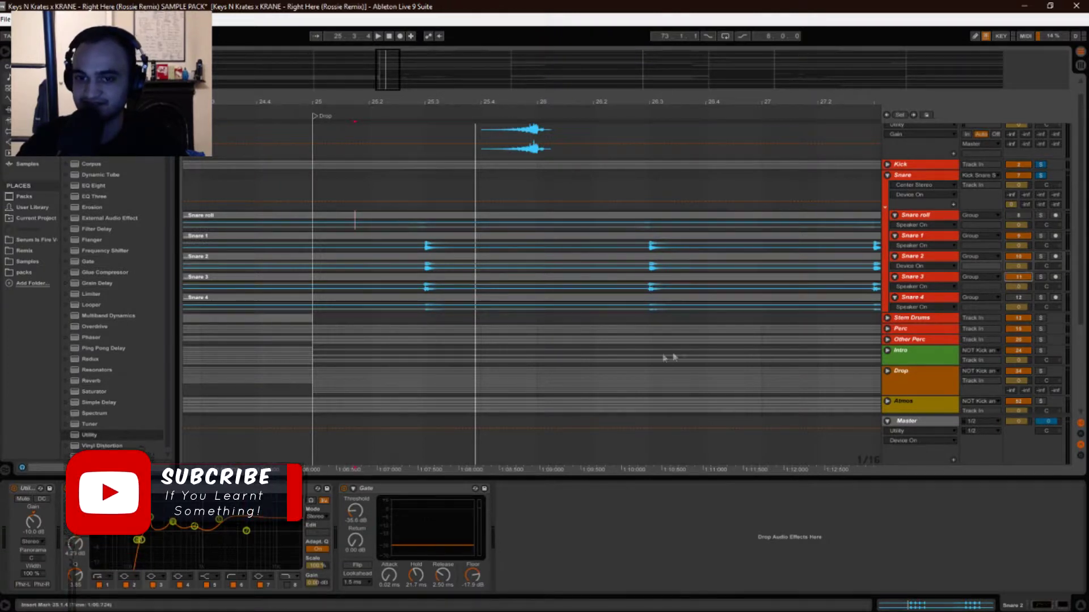
key("space")
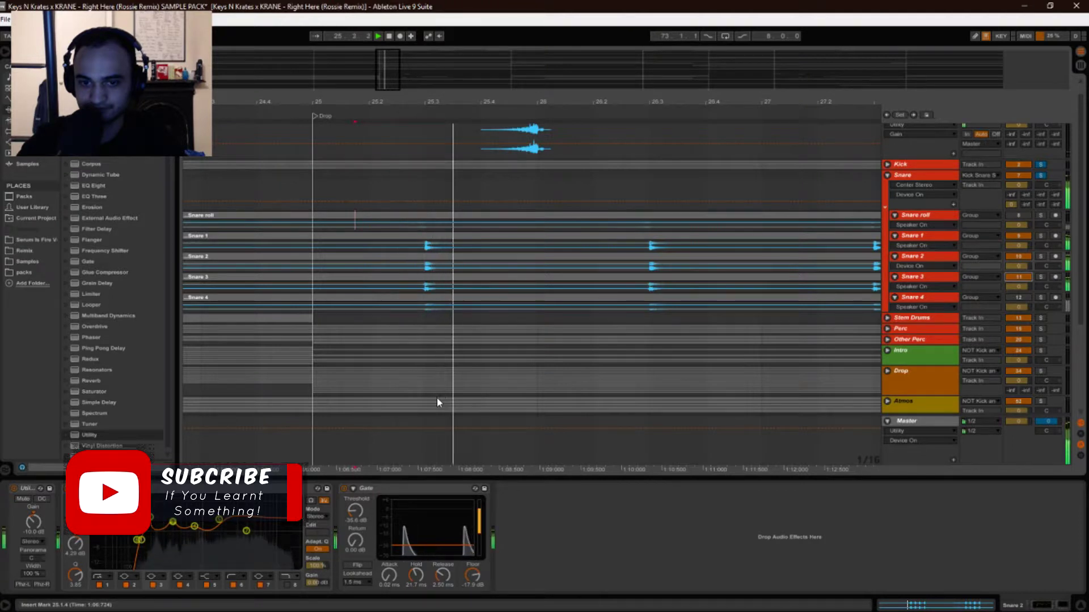
left_click(918, 275)
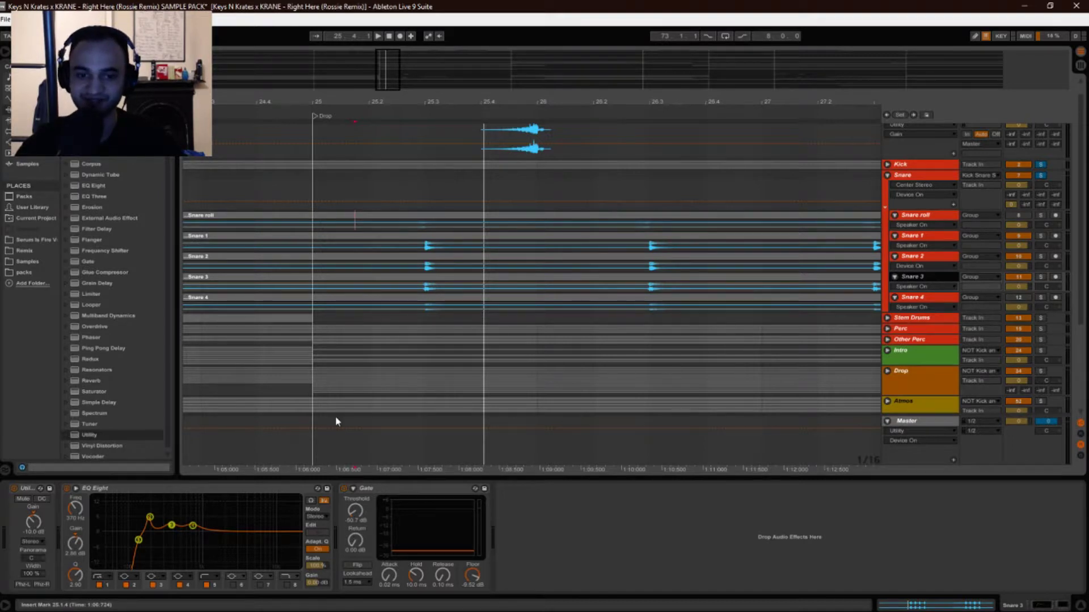
key("space")
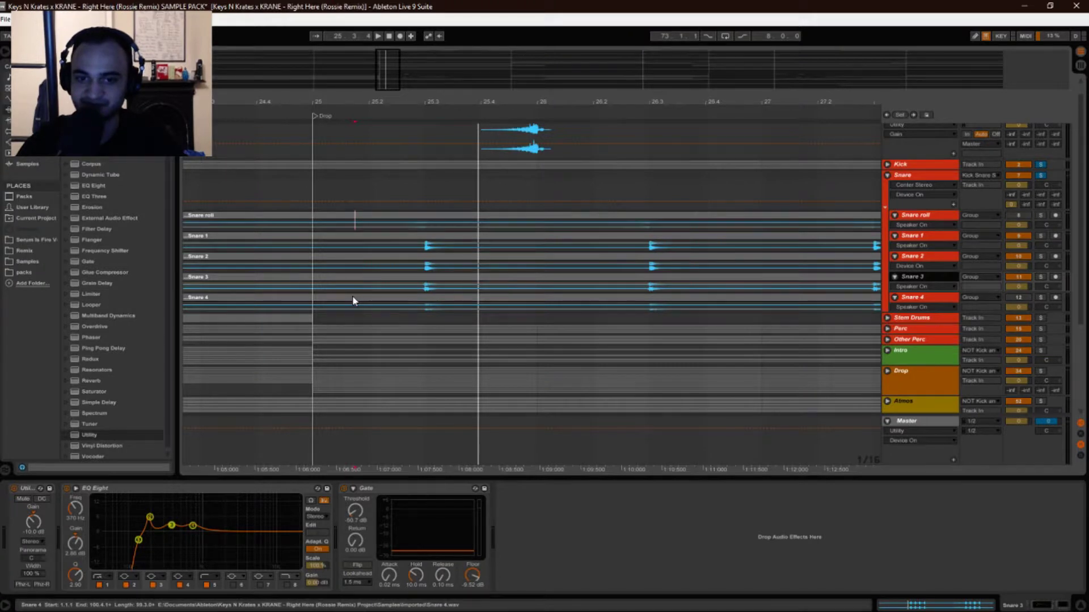
Compare Snare 3 with its EQ Eight off and on during playback, leaving the EQ on.
key("space")
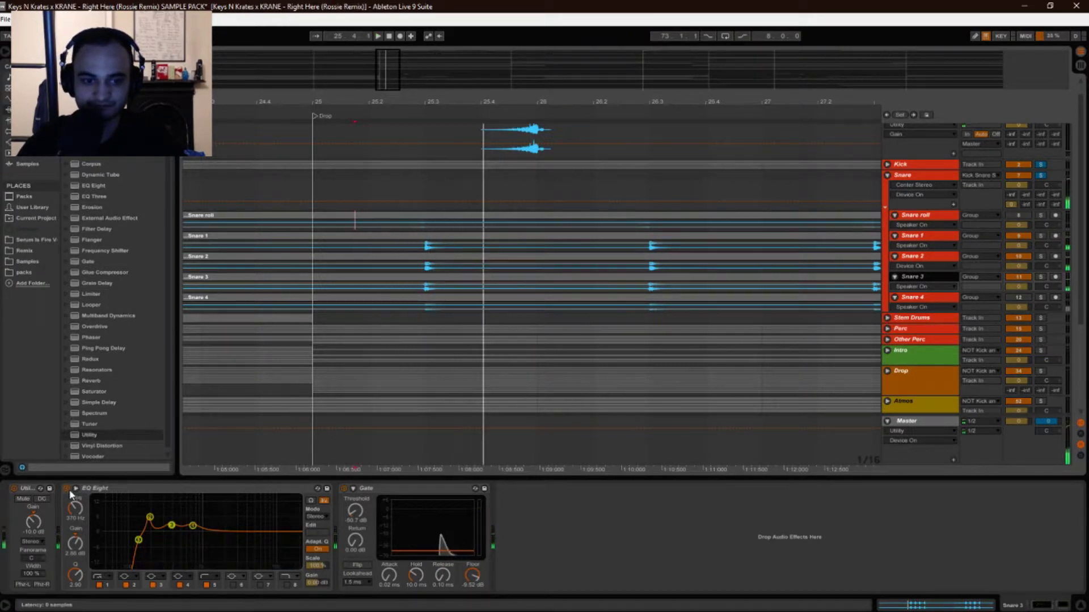
key("space")
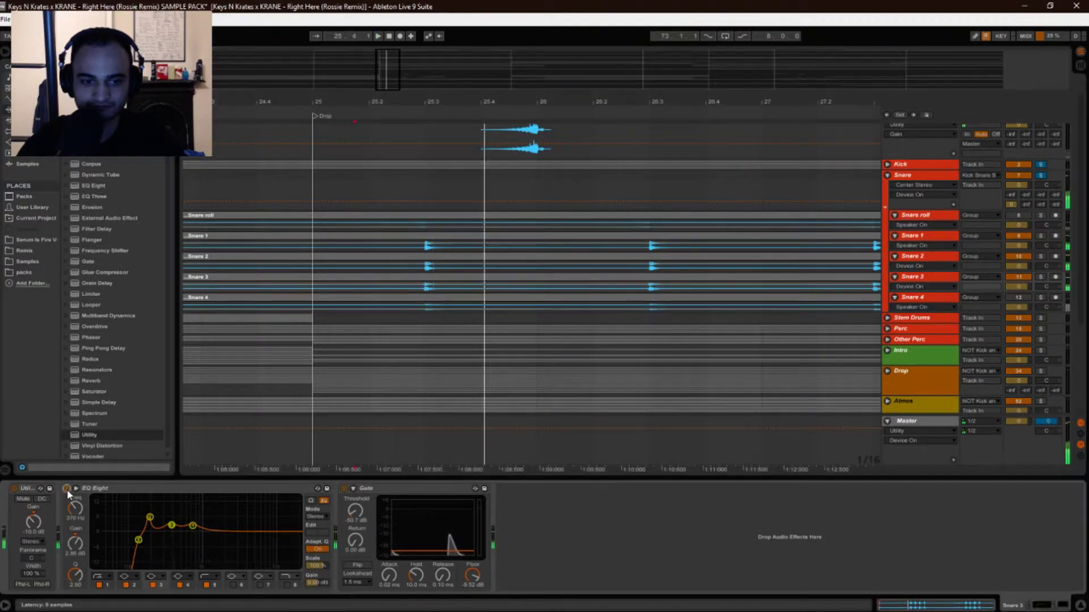
left_click(67, 488)
key("space")
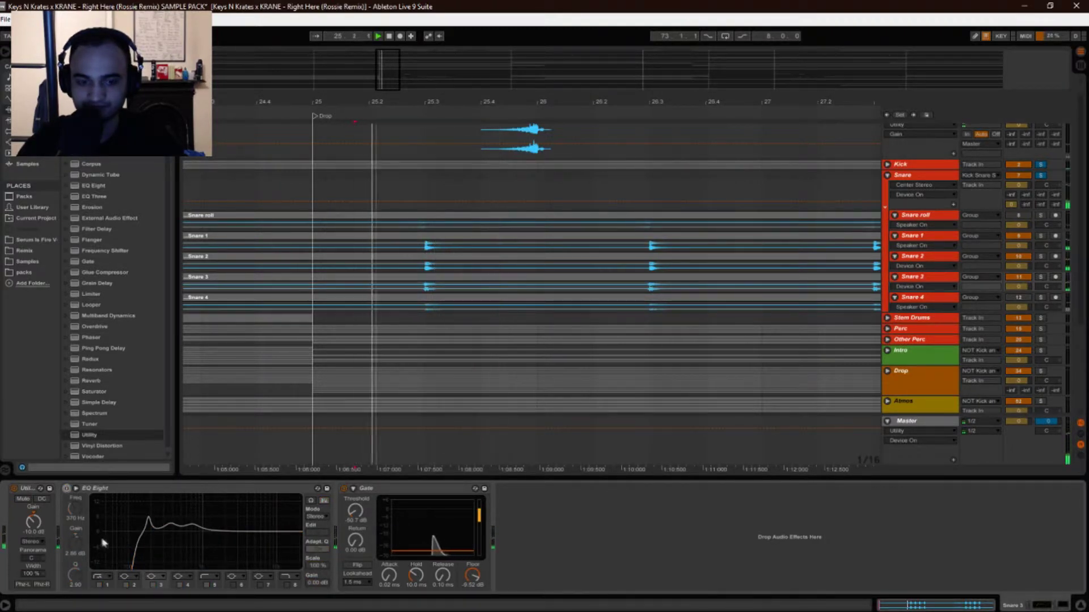
left_click(66, 488)
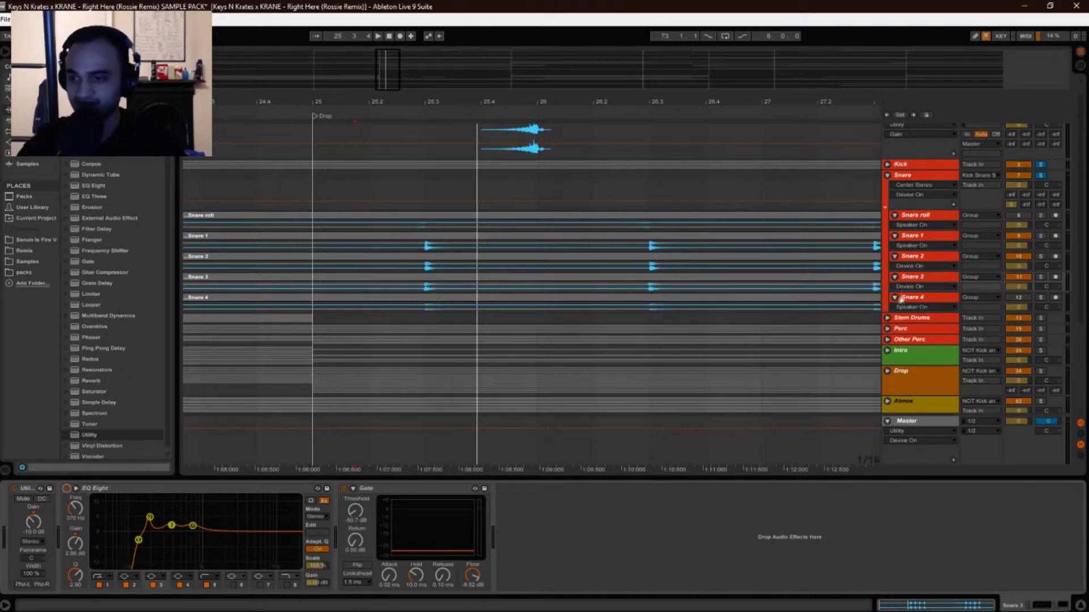
Turn off the EQ Eight on Snare 3, Snare 2 and Snare 1, and play the three layers together.
key("space")
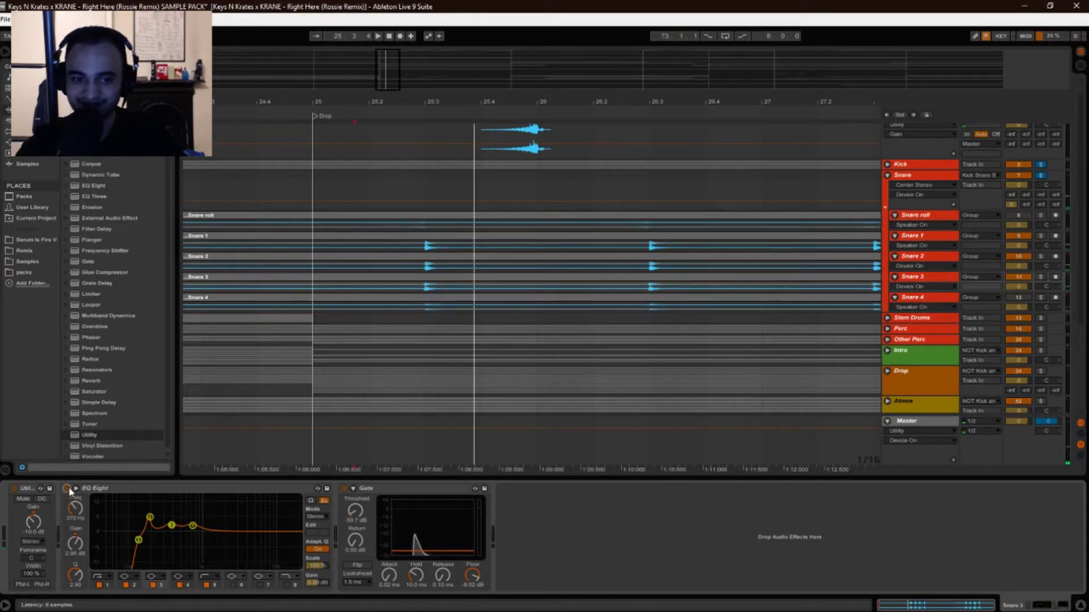
left_click(67, 488)
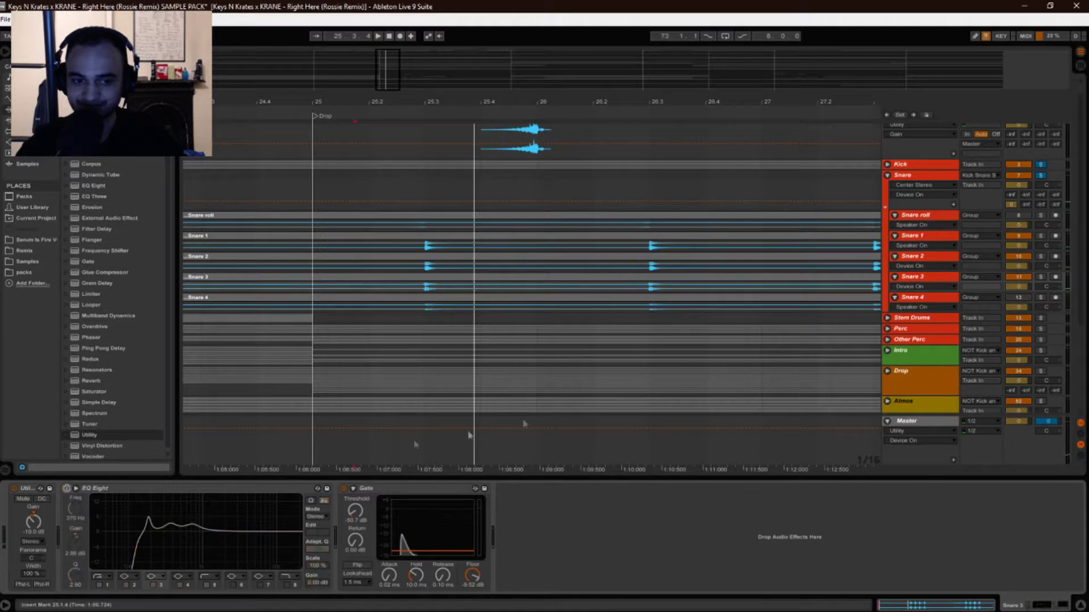
left_click(922, 258)
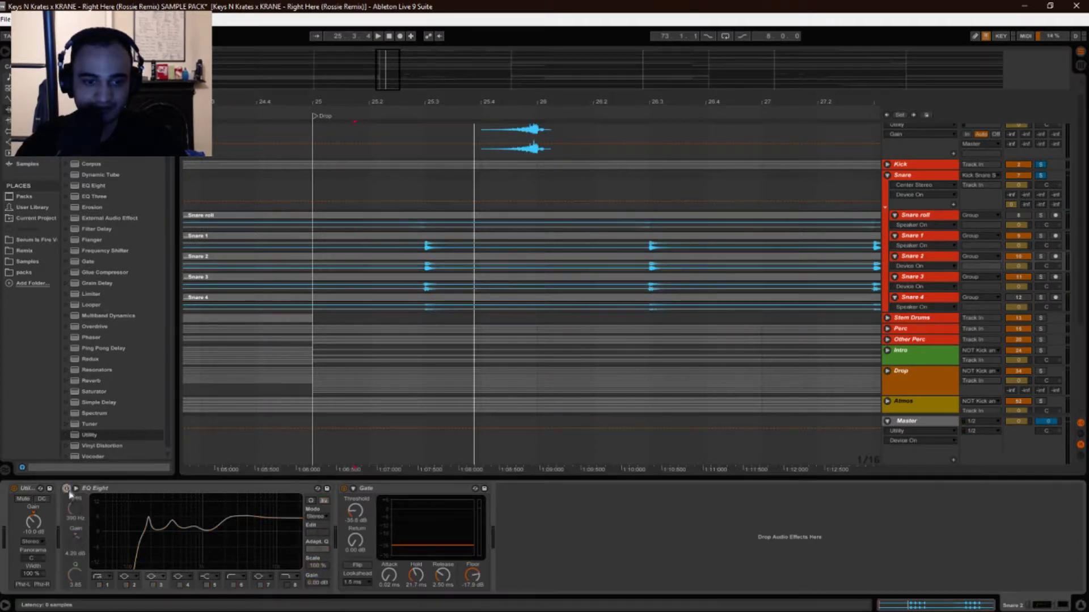
left_click(912, 236)
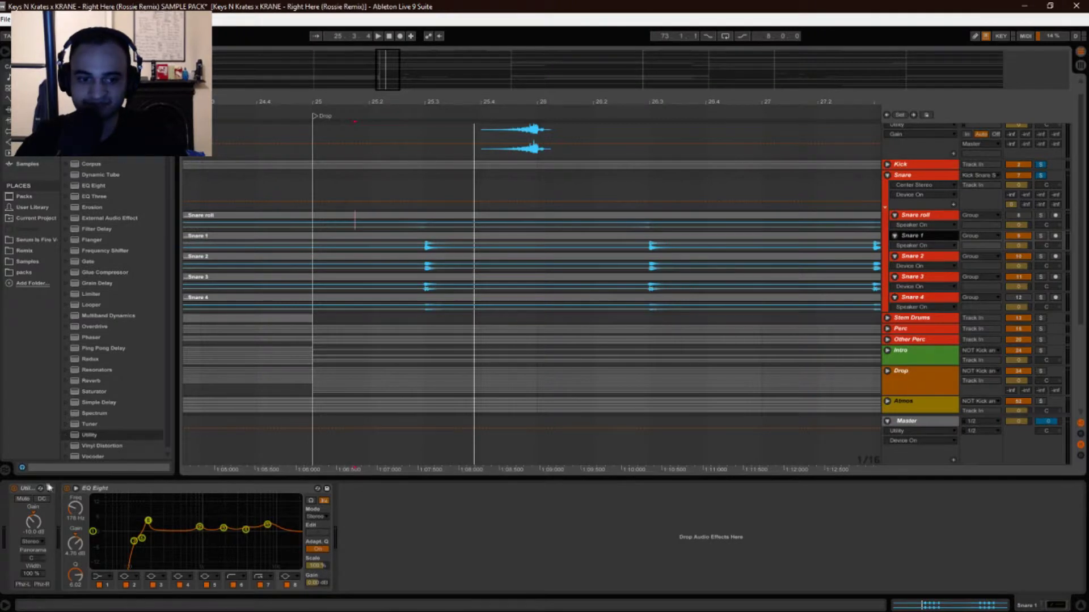
left_click(66, 488)
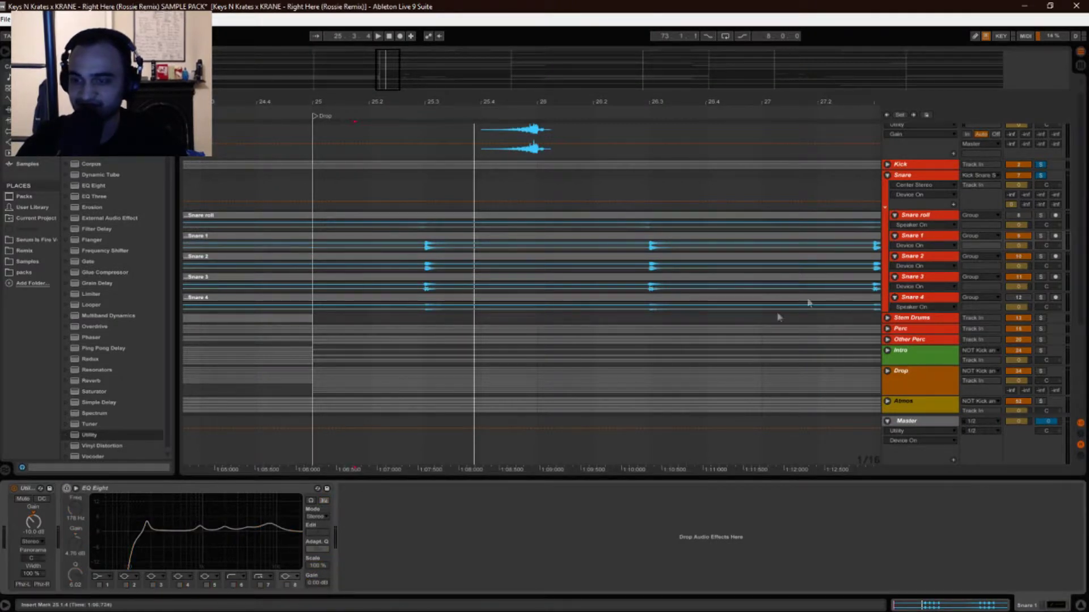
key("space")
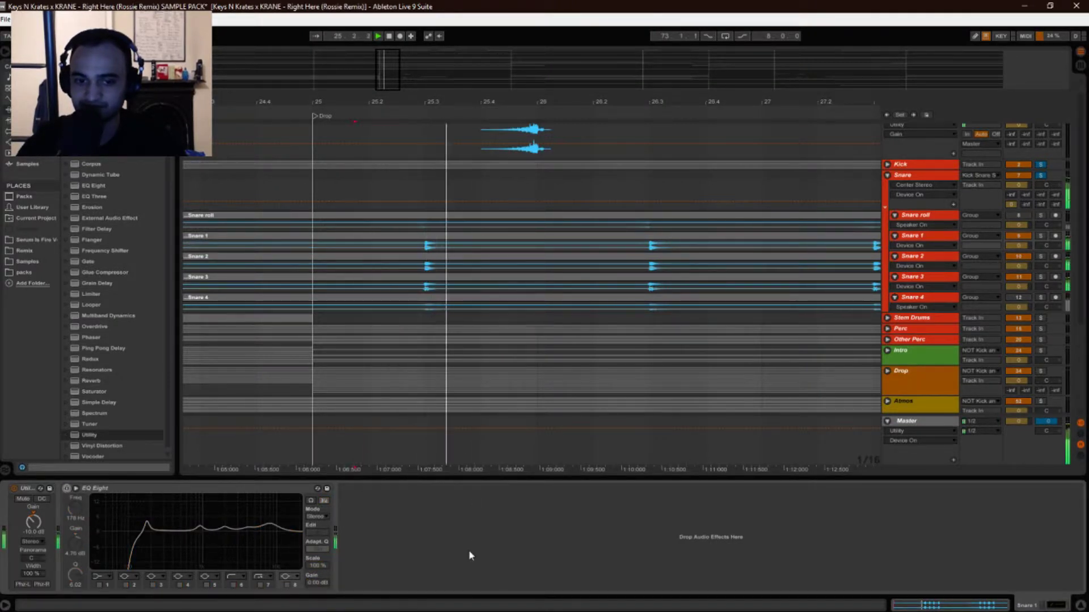
Turn the EQ Eight back on for Snare 1, Snare 2 and Snare 3, and replay the layers for comparison.
left_click(66, 488)
key("Down")
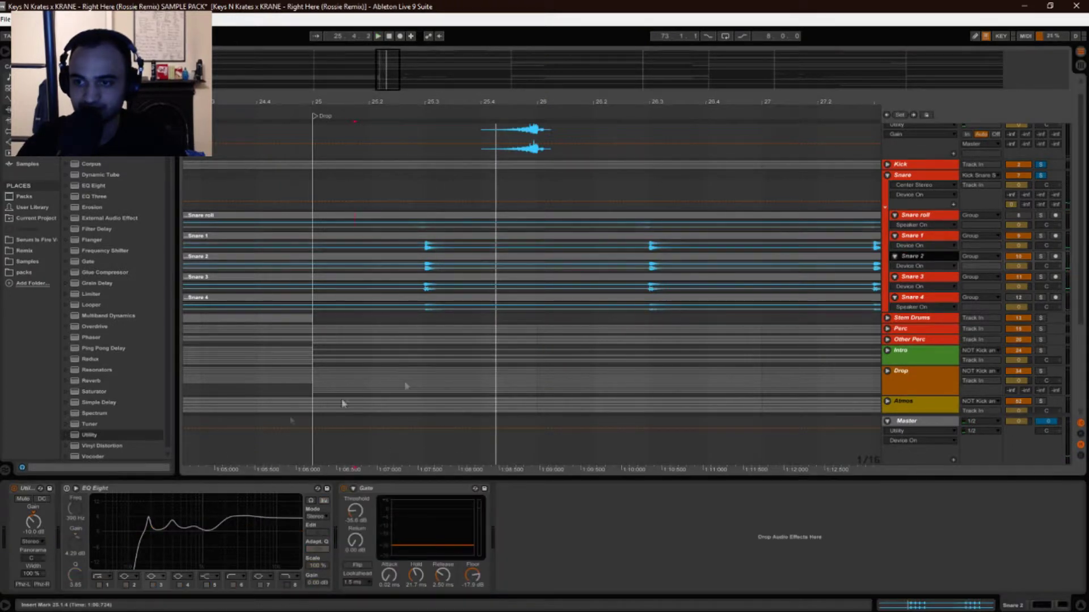
left_click(67, 488)
left_click(905, 280)
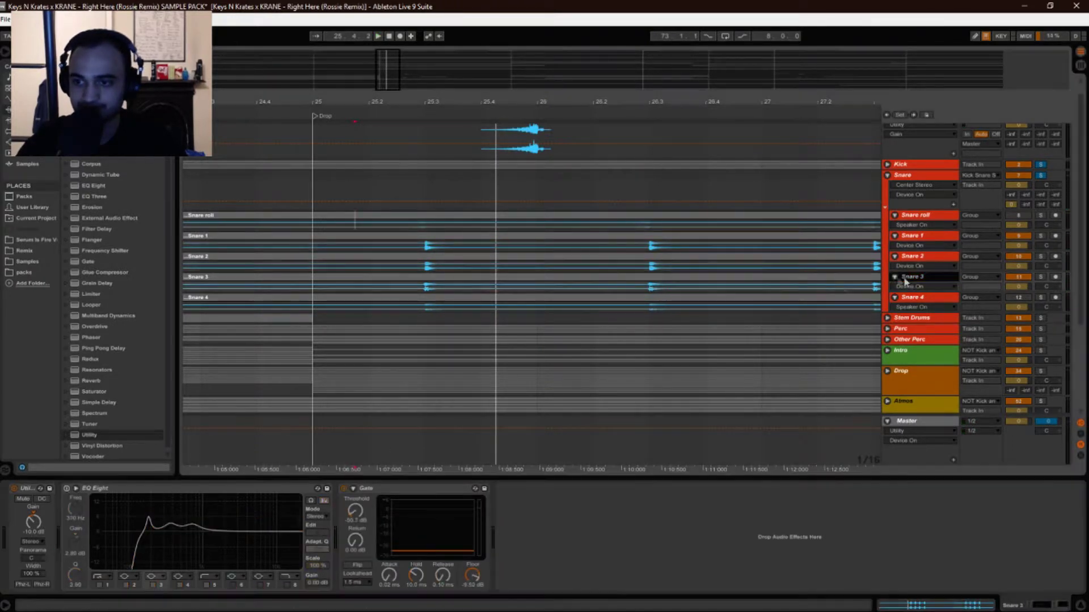
left_click(67, 488)
key("space")
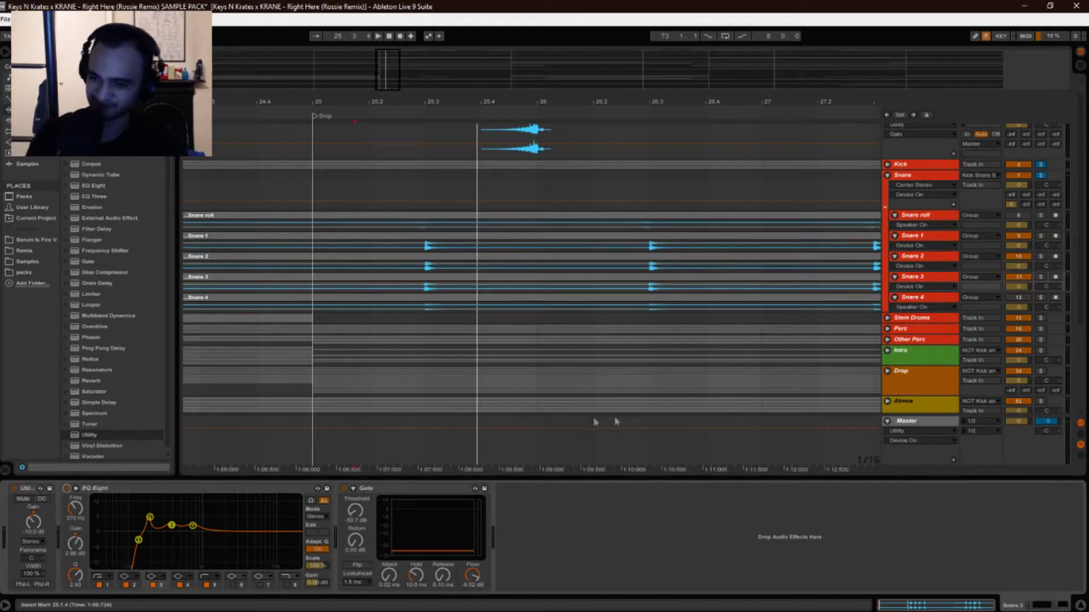
Compare the device chains of Snare 4 and Snare 3, and play the layers without and with the Snare 4 track, leaving it active.
left_click(922, 299)
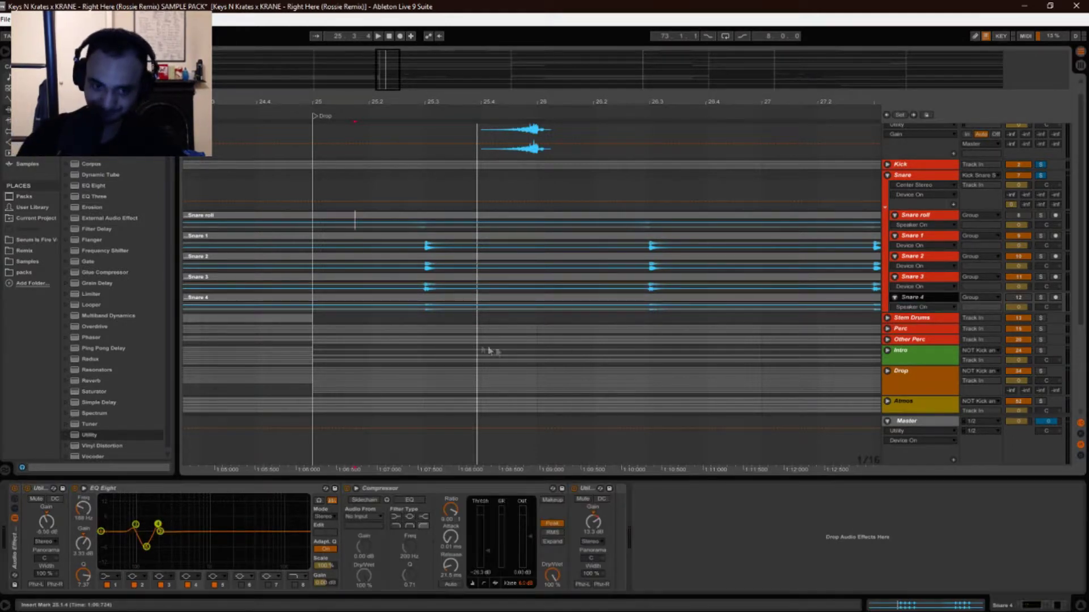
left_click(930, 278)
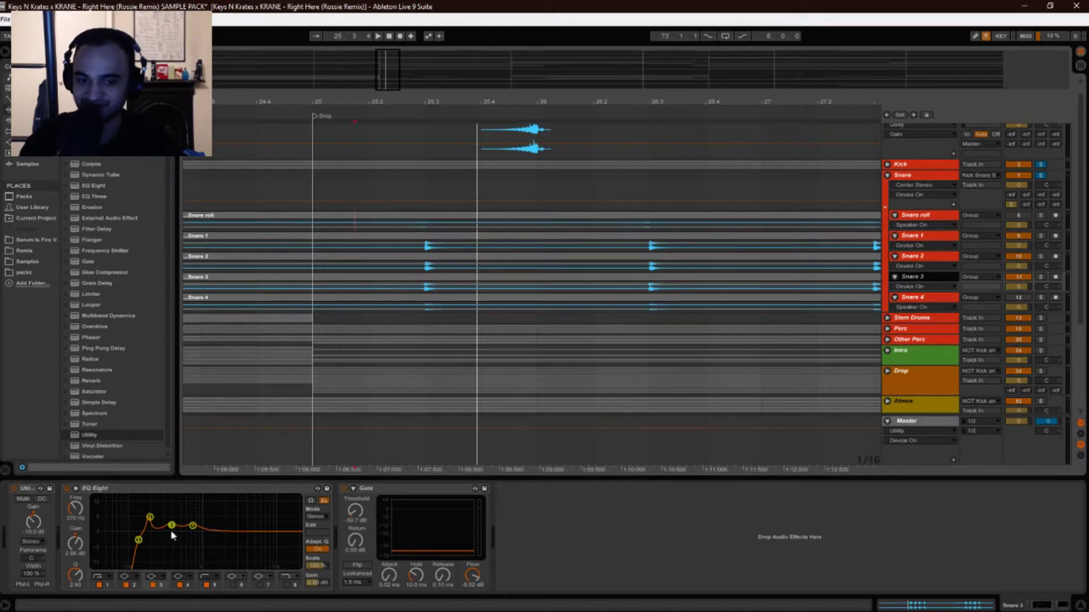
left_click(914, 303)
key("space")
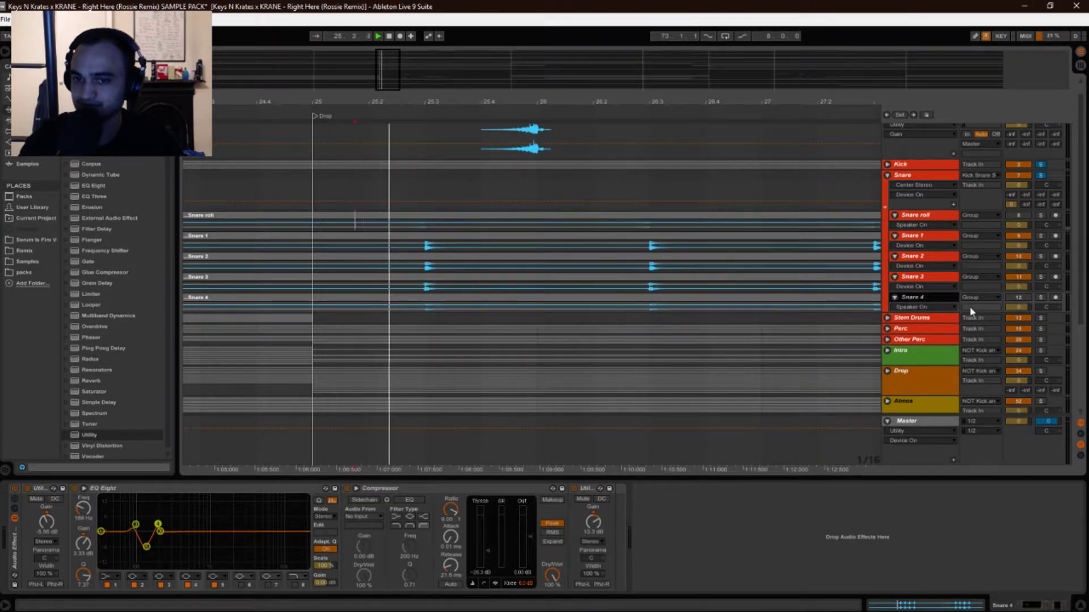
left_click(1012, 299)
key("space")
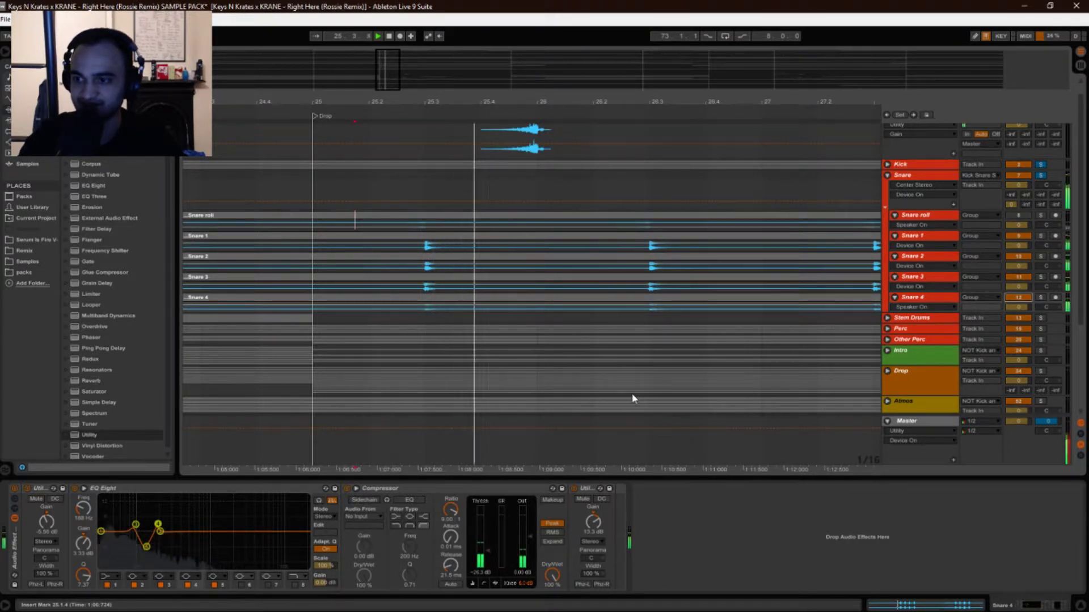
Inspect the Snare group's device chain, return to Snare 4's chain and play all active layers.
left_click(787, 306)
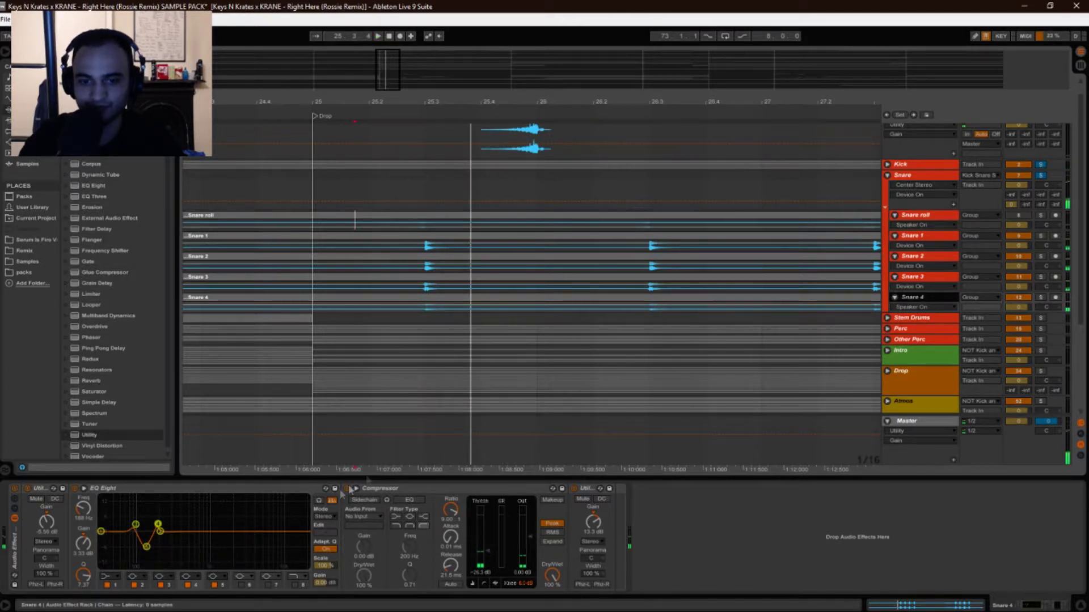
left_click(902, 175)
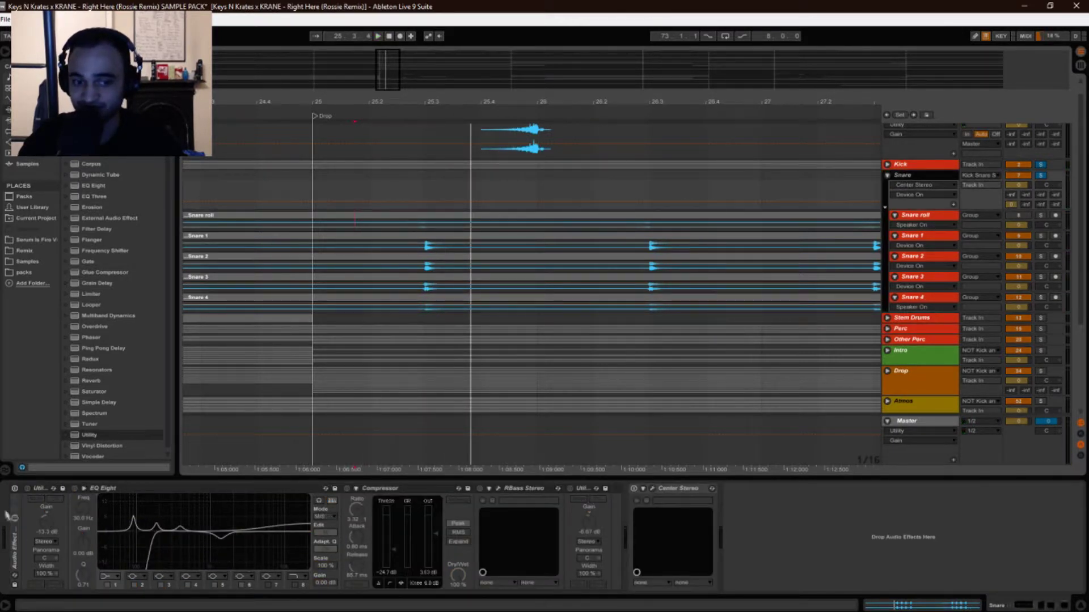
left_click(915, 299)
key("space")
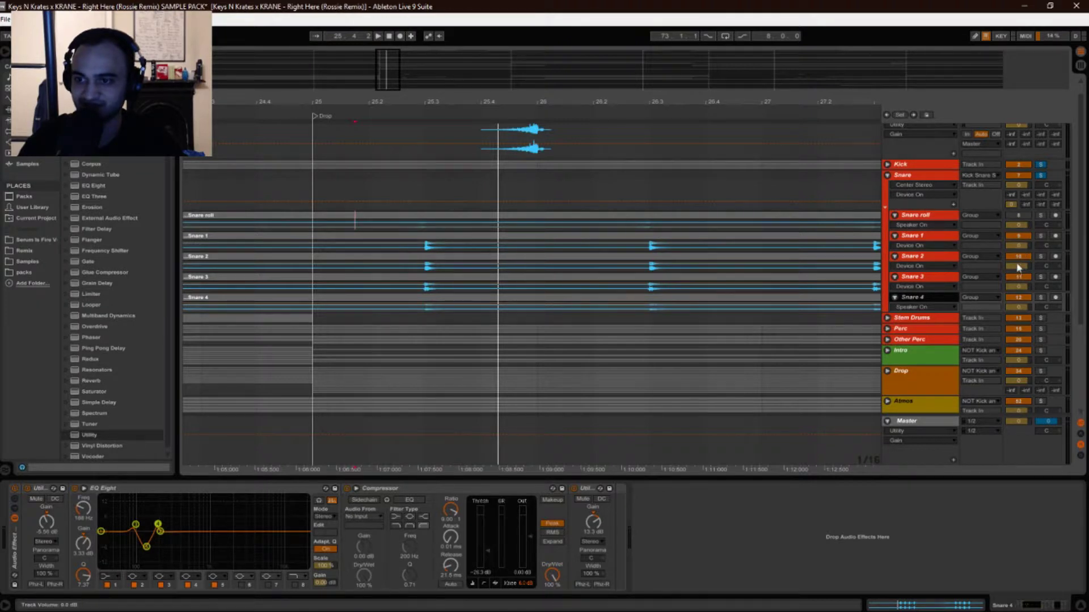
key("space")
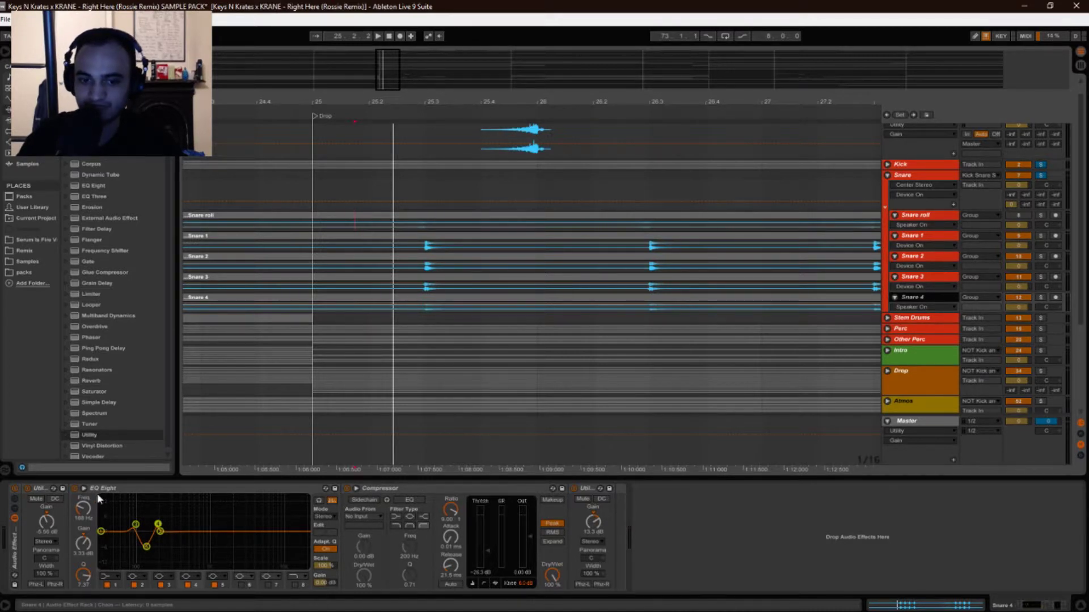
Bypass Snare 4's Compressor and second Utility, and deactivate Snare 1, Snare 2 and Snare 3 to play Snare 4 alone.
left_click(347, 489)
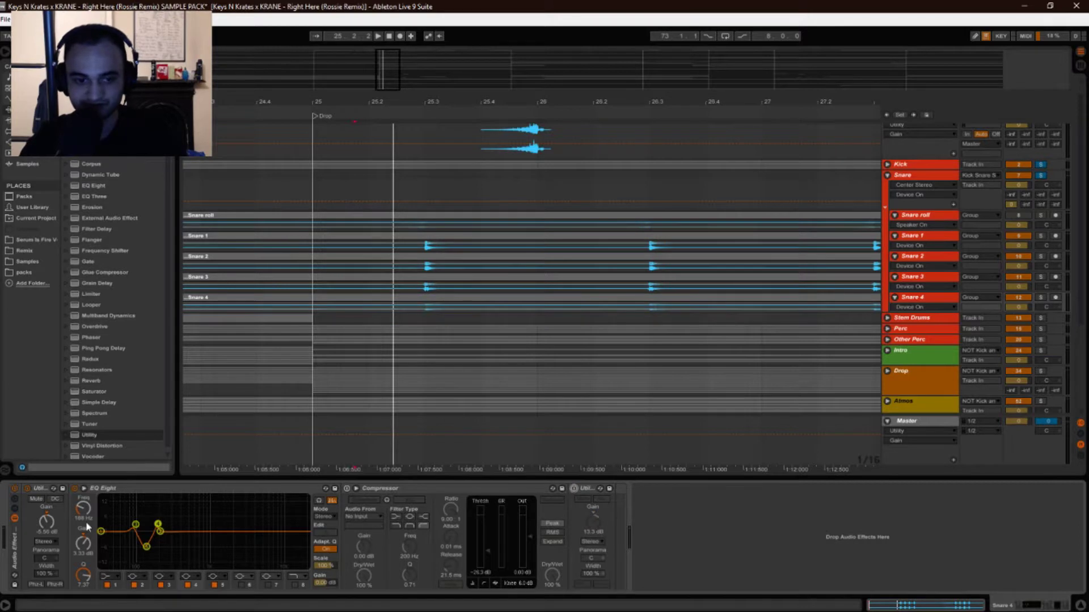
key("space")
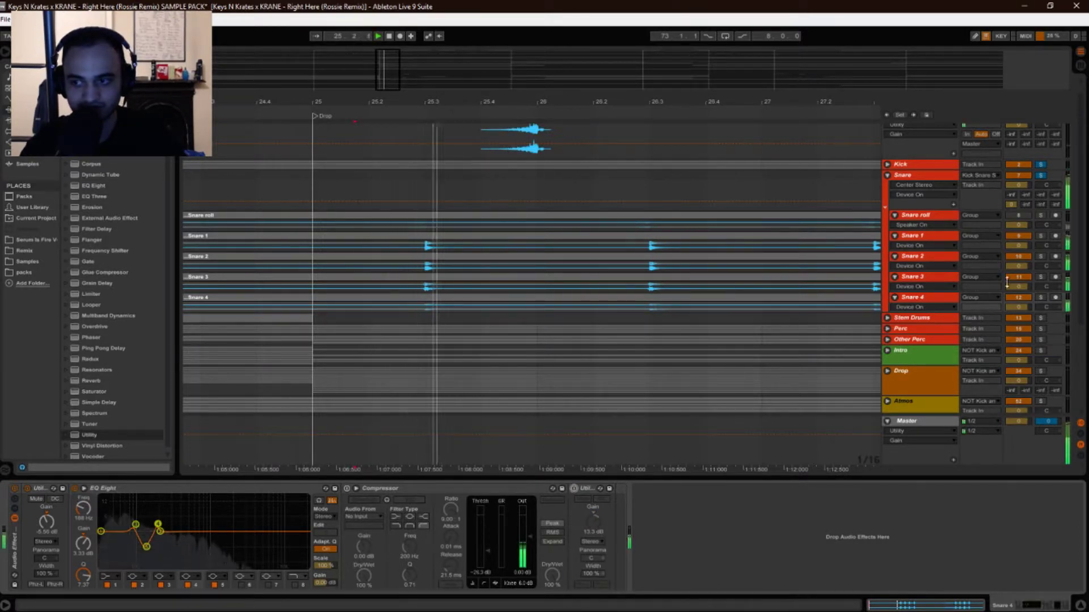
key("space")
key("space")
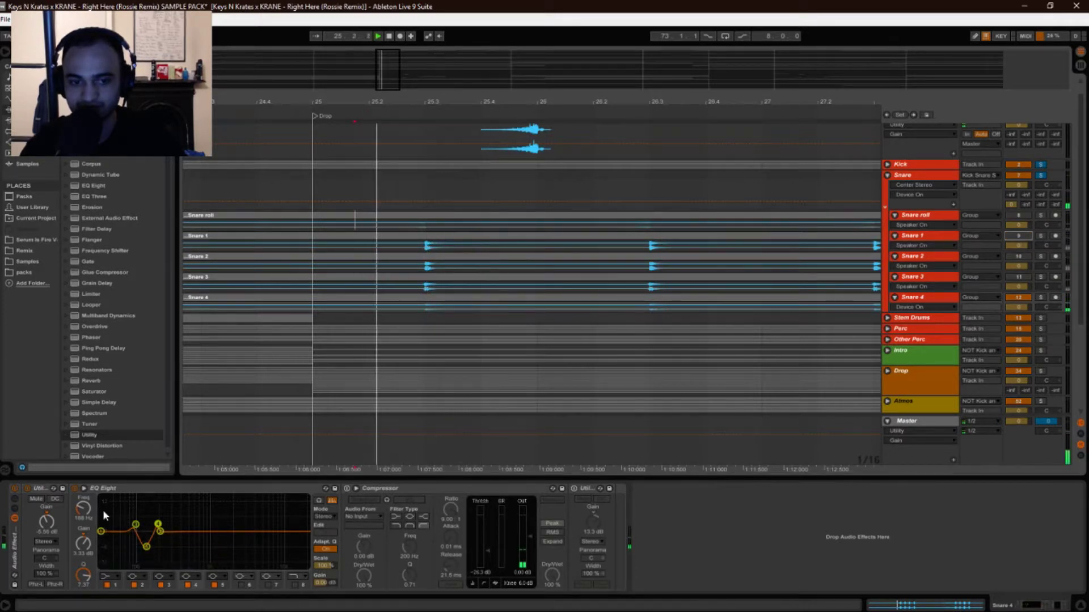
Compare Snare 4 alone with its EQ Eight off and on, and toggle its Compressor on and back off.
left_click(74, 489)
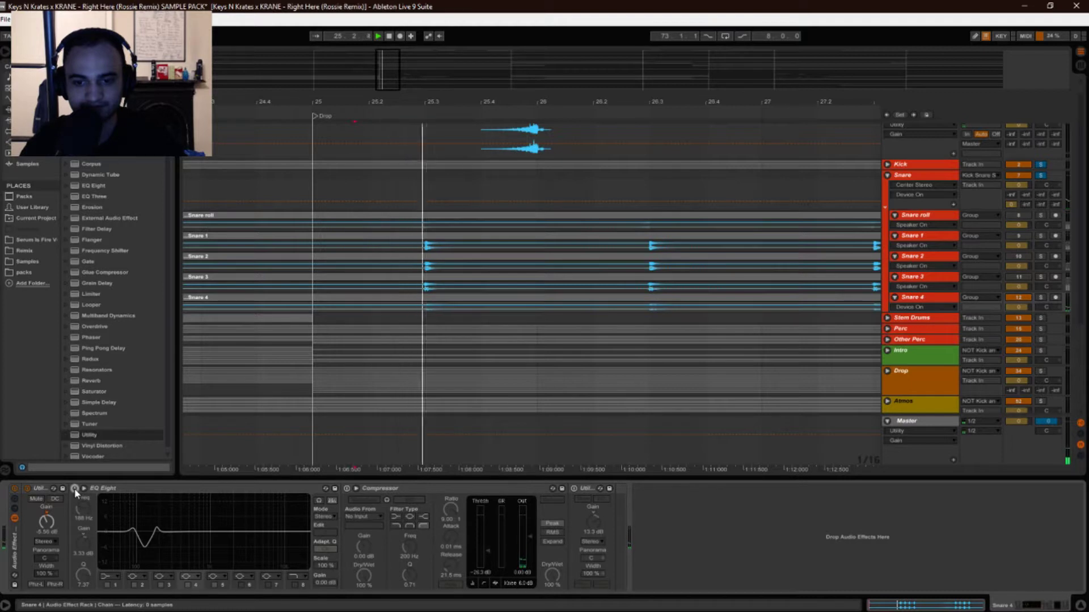
left_click(74, 488)
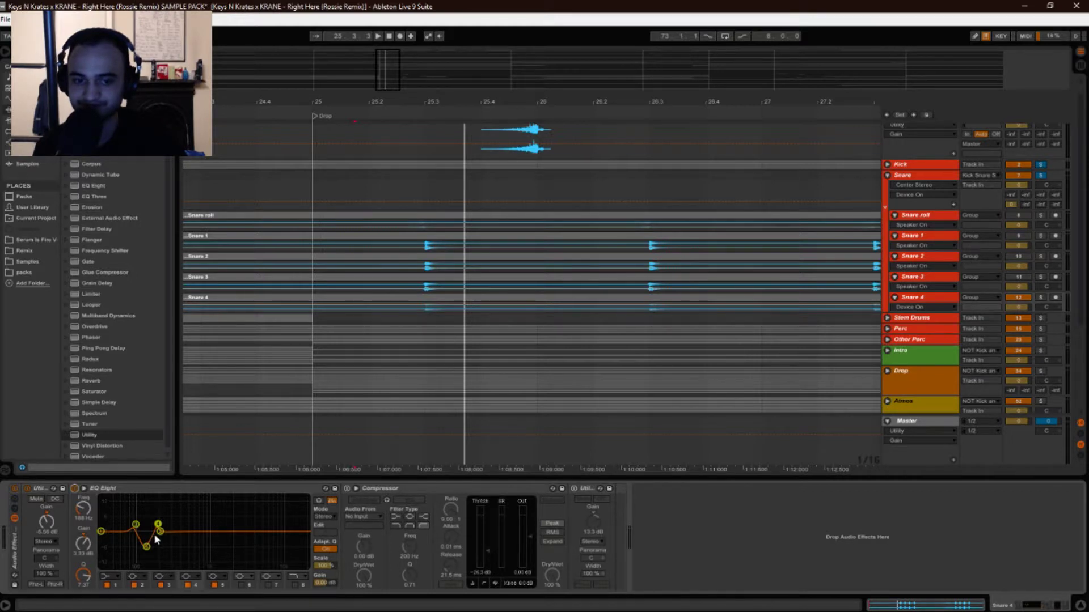
key("space")
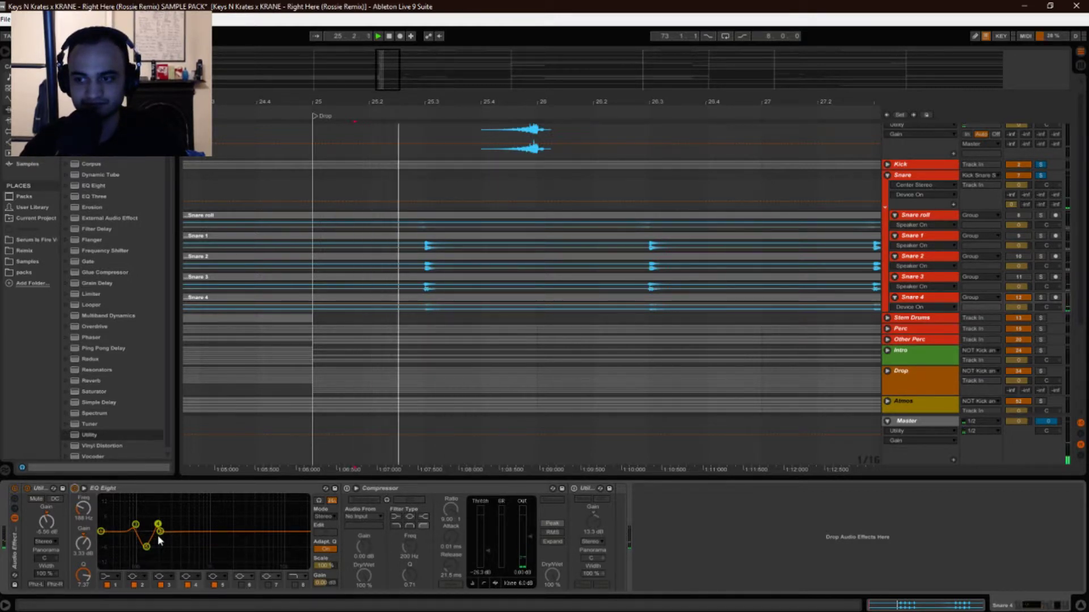
left_click(347, 488)
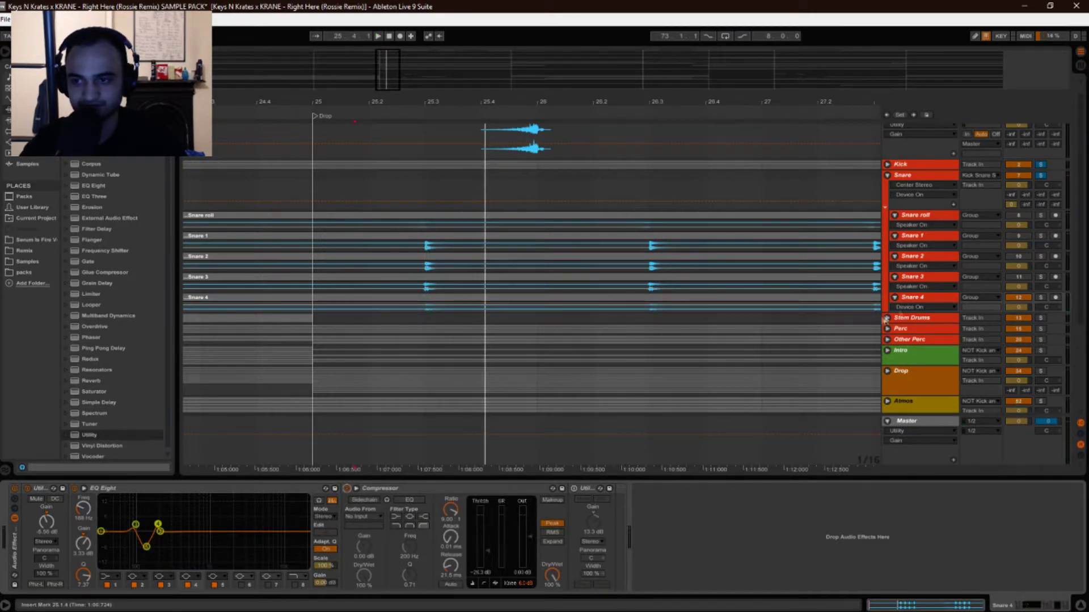
left_click(346, 488)
Reactivate Snare 1, Snare 2, Snare 3 and the Snare roll track, and play all the snare layers from just before 25.2.
left_click(355, 221)
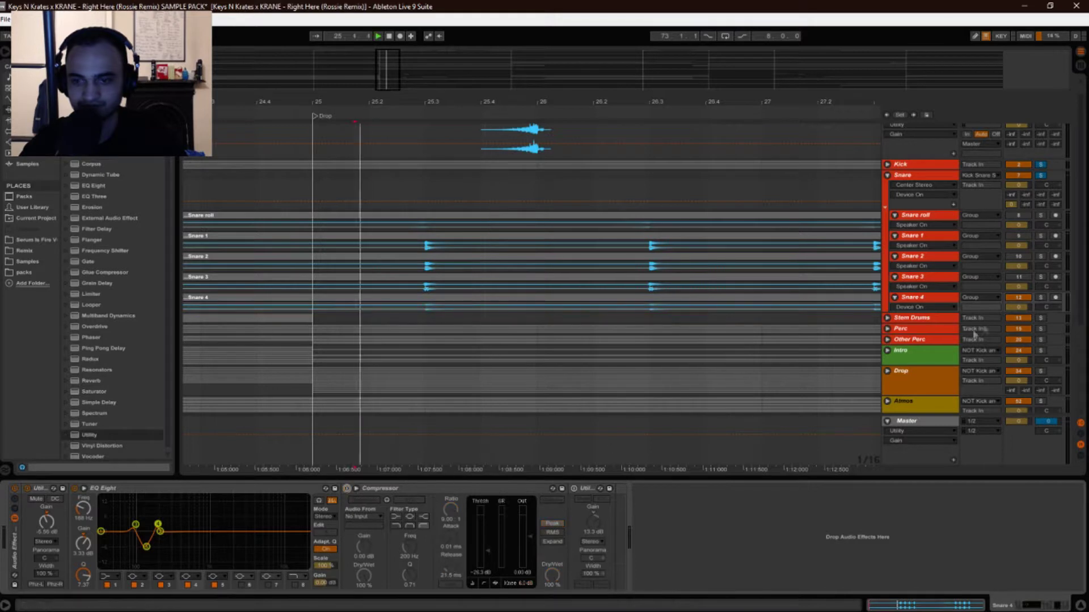
left_click(1018, 236)
left_click(1019, 216)
key("space")
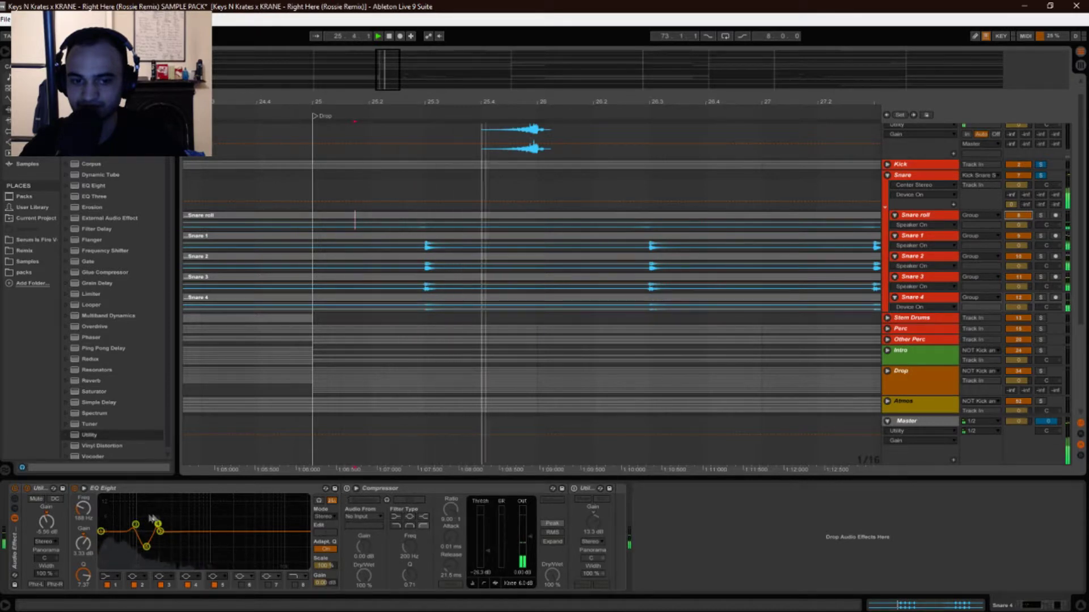
Repeatedly compare Snare 4's EQ Eight off and on while all the layers play, leaving the EQ on.
left_click(75, 488)
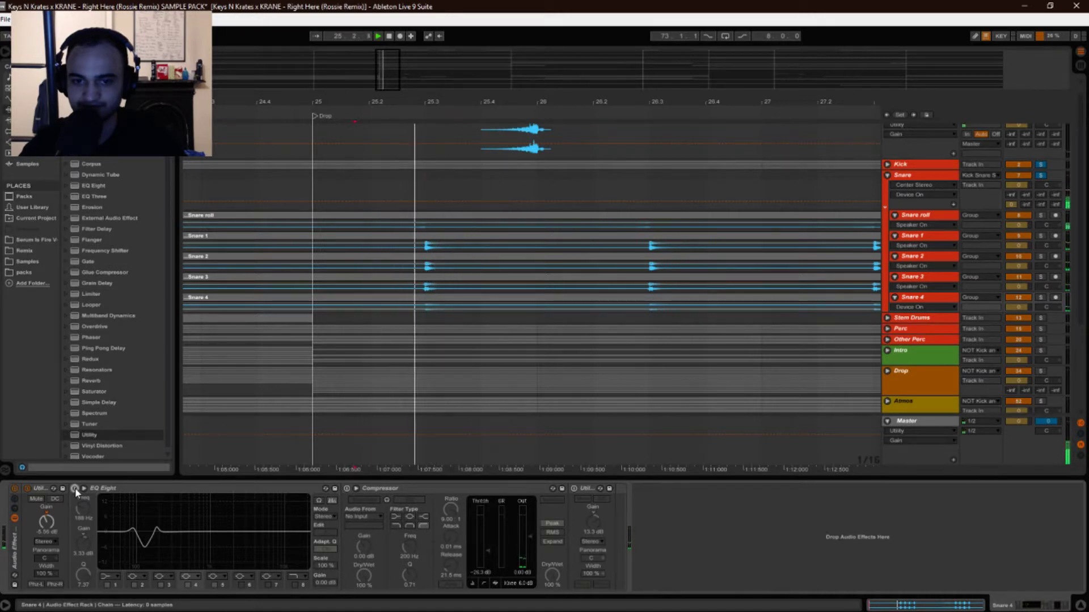
left_click(75, 489)
key("space")
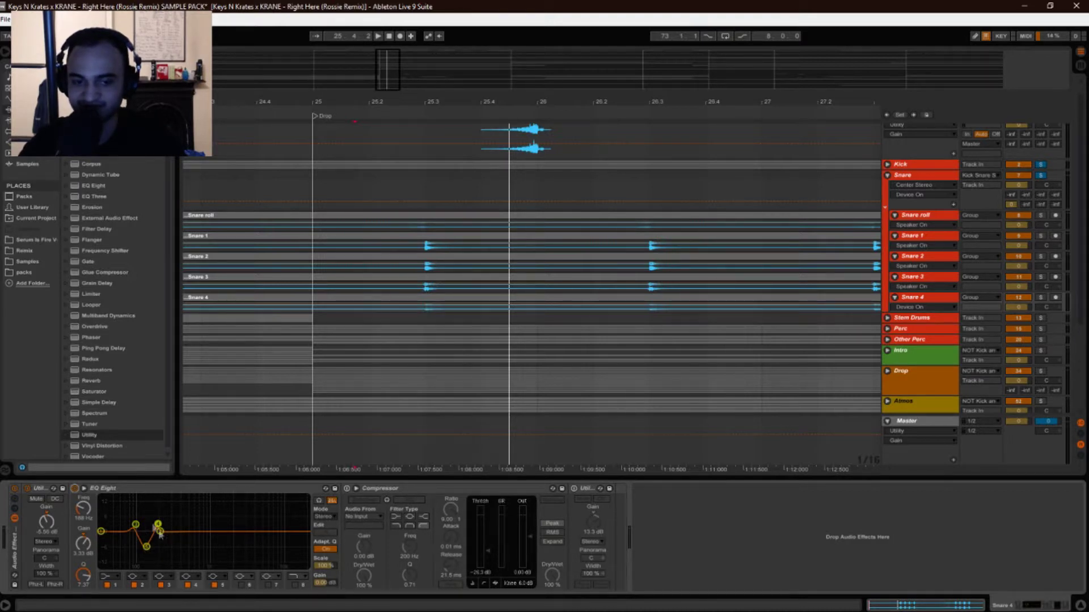
key("space")
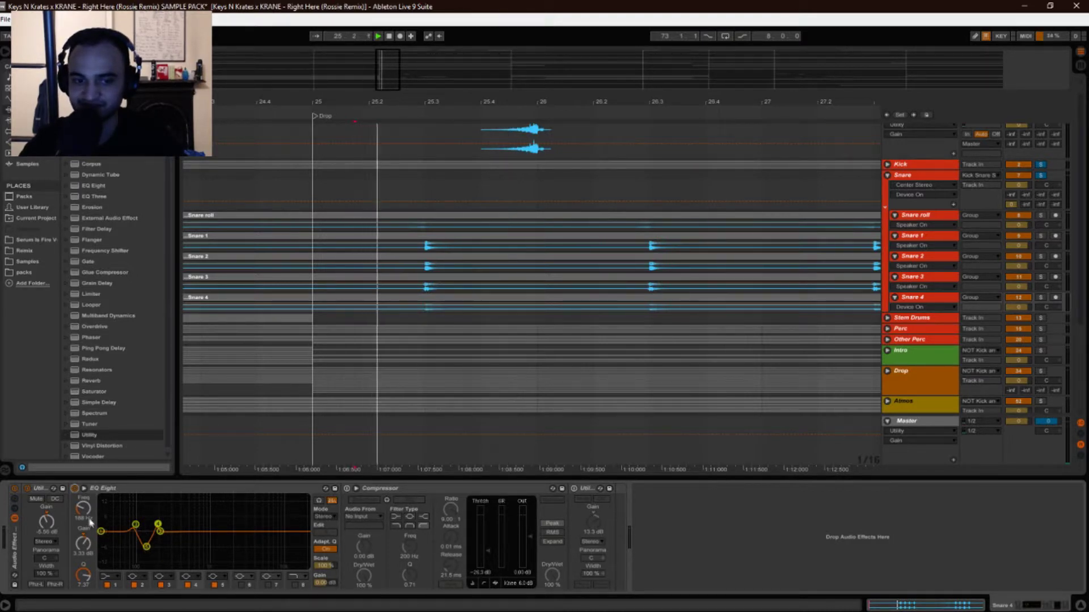
left_click(74, 488)
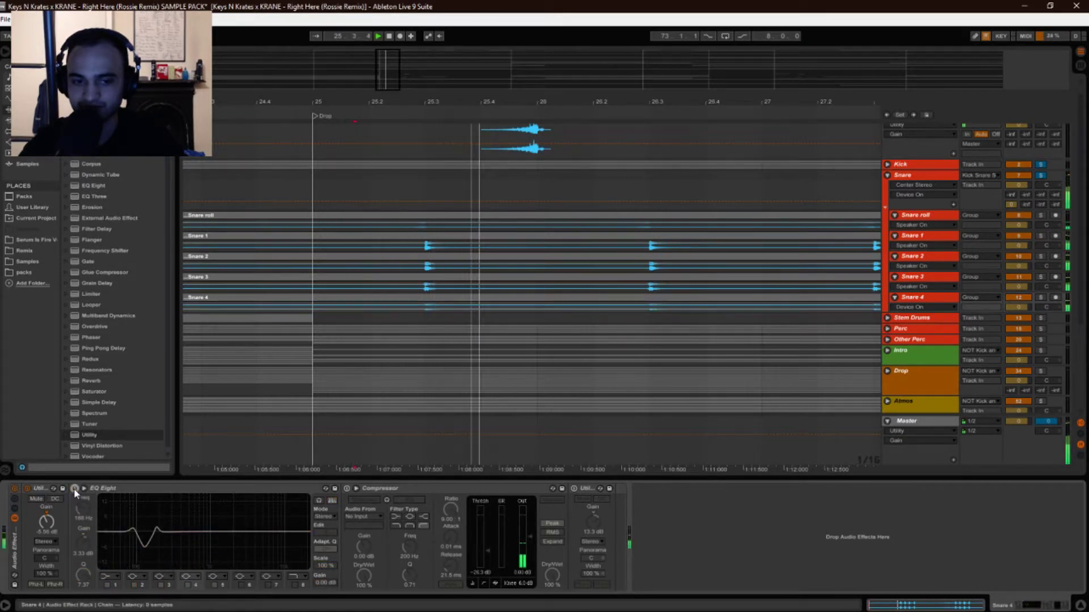
left_click(75, 491)
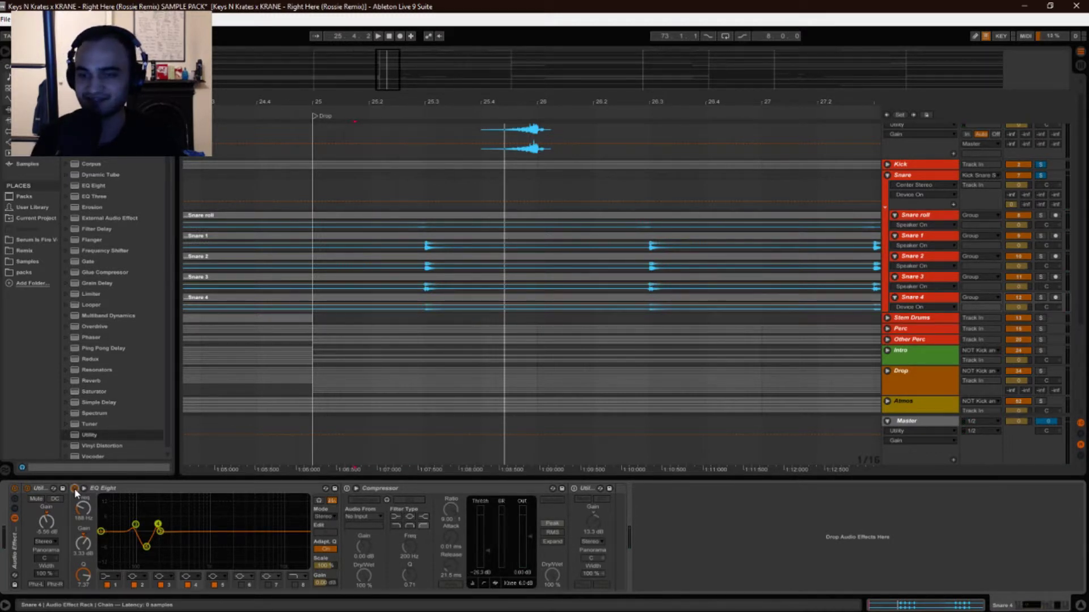
left_click(74, 488)
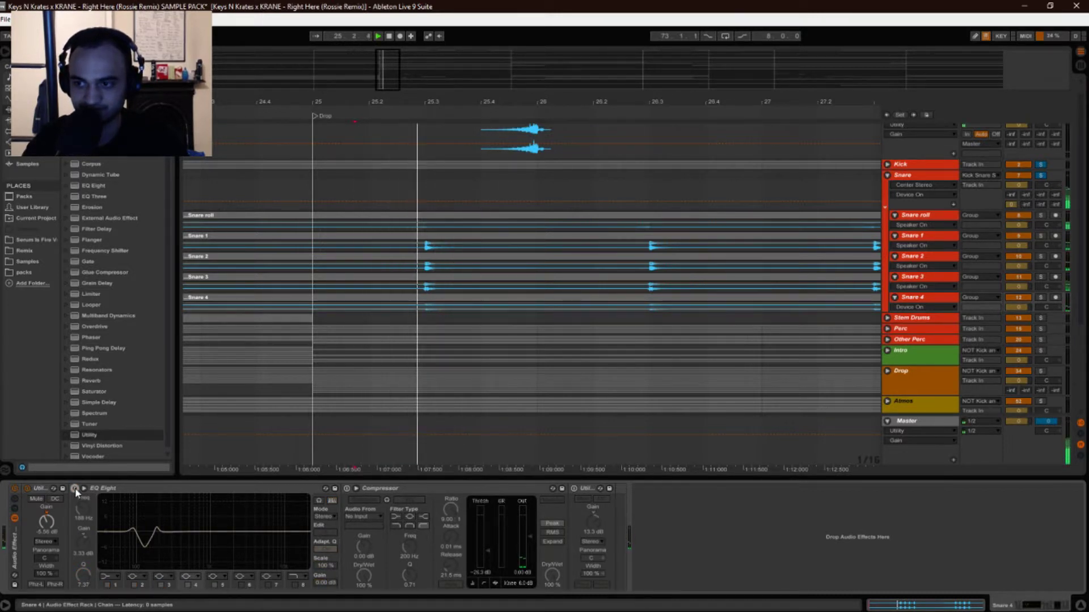
left_click(75, 488)
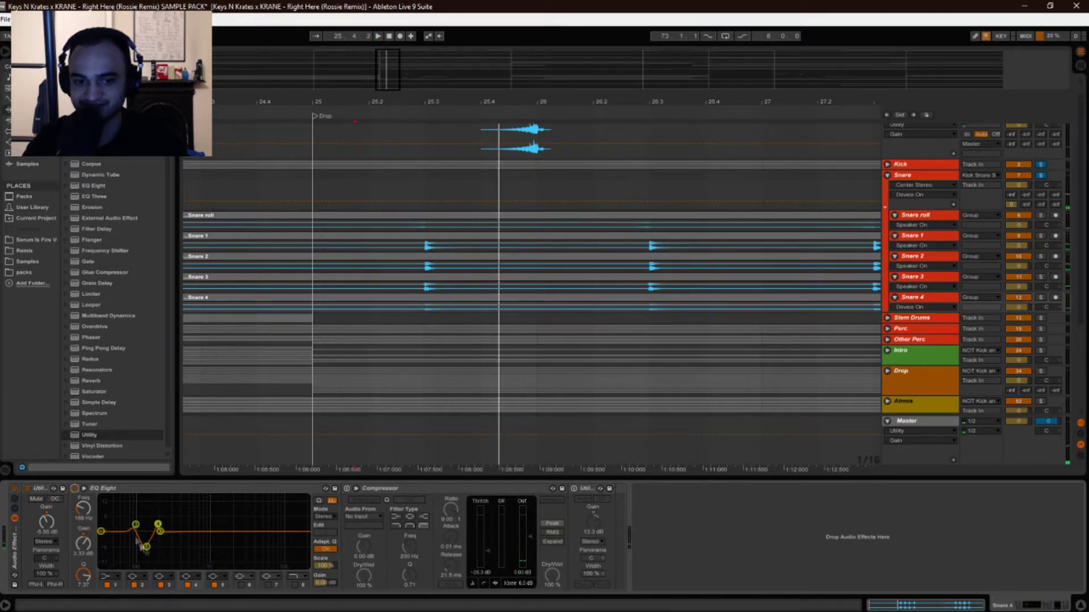
Turn Snare 4's Compressor back on and play it with the other snare layers.
left_click(346, 489)
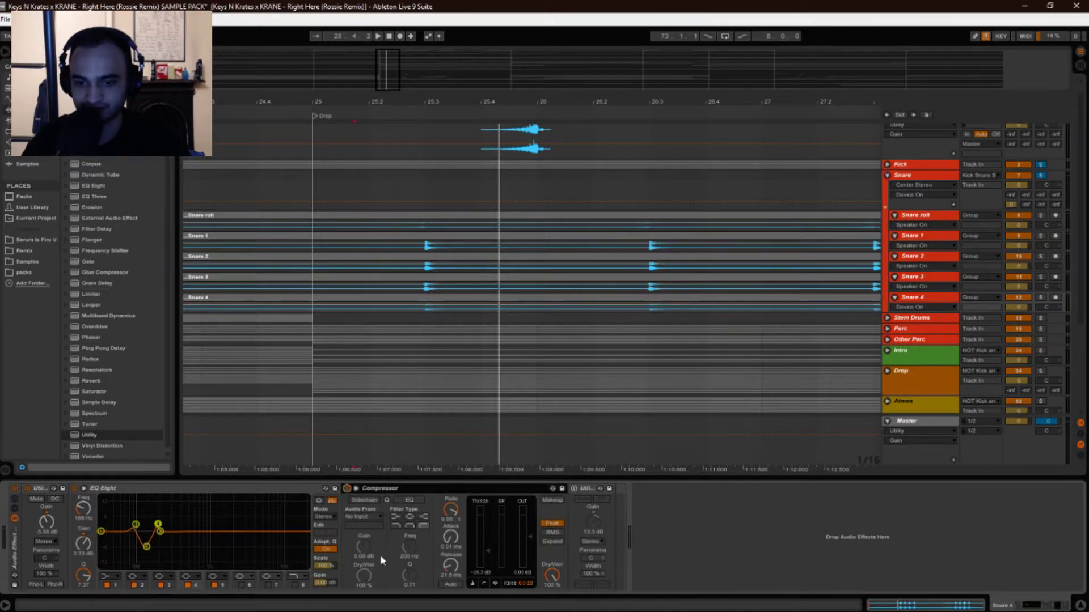
key("space")
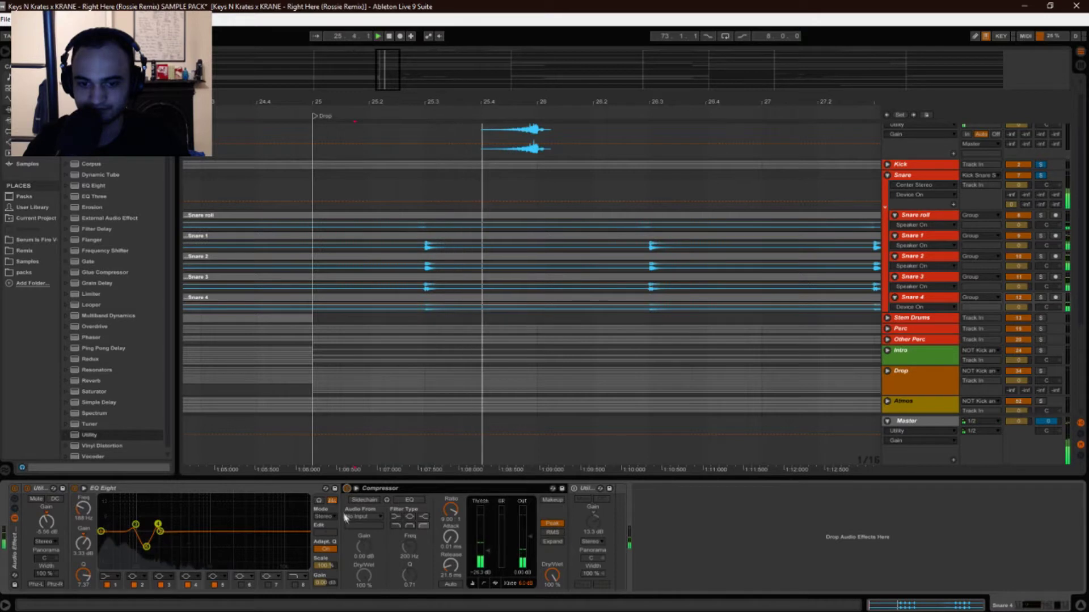
Compare Snare 4's Compressor off and on while all the snare layers play, leaving it on.
left_click(346, 489)
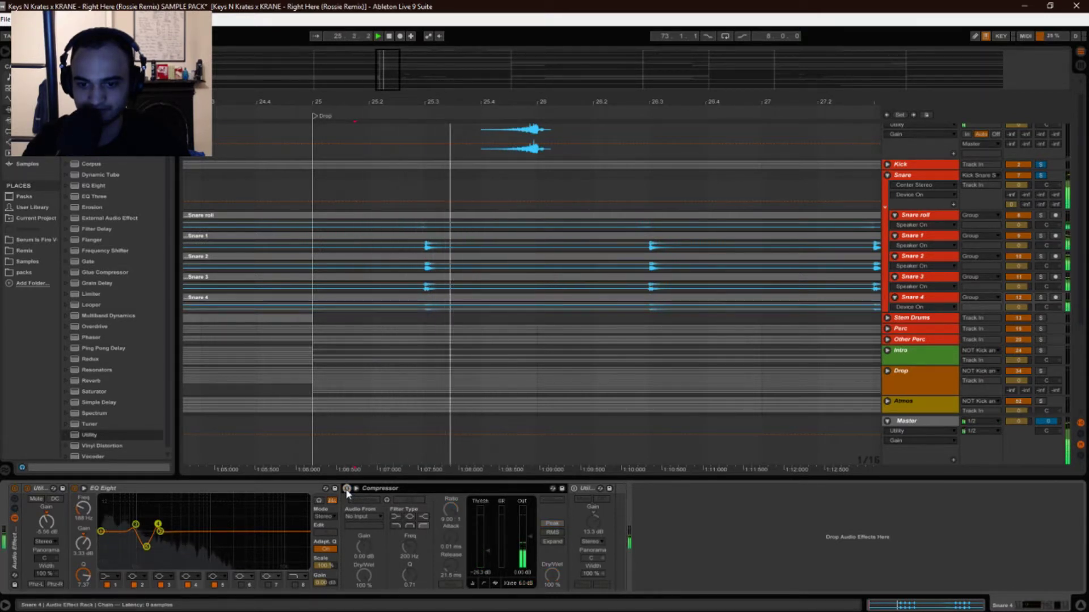
left_click(346, 489)
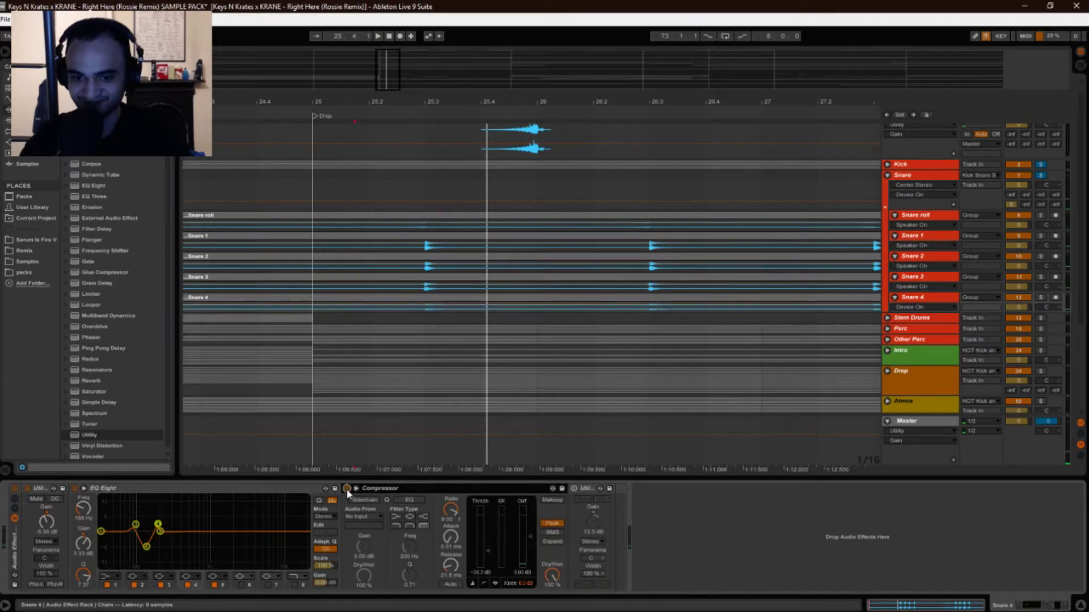
key("space")
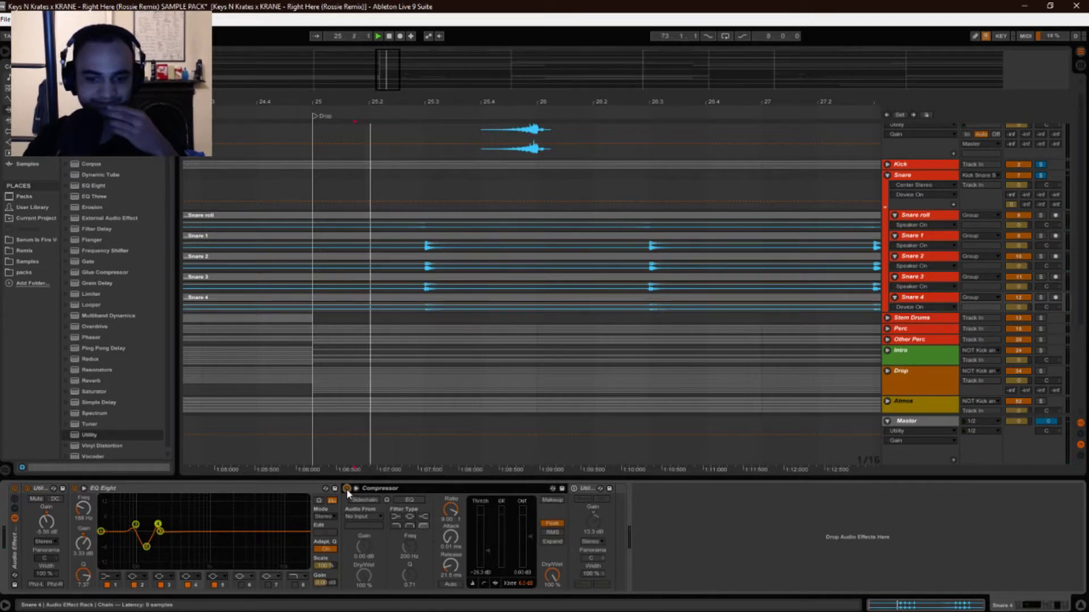
key("space")
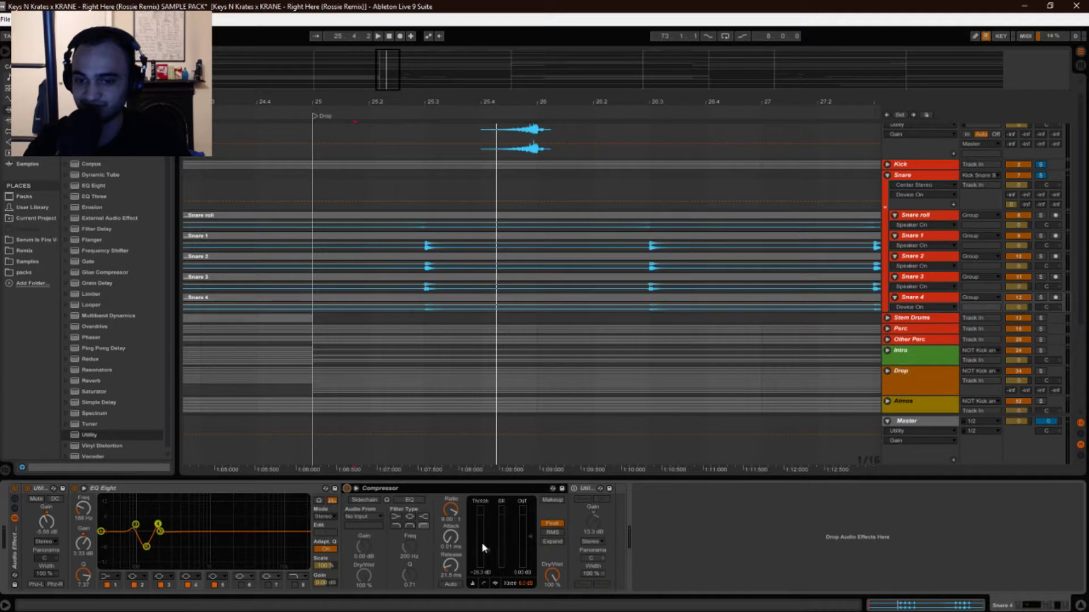
Replay the snare hit several times to examine how Snare 4's Compressor reacts with its current settings.
key("space")
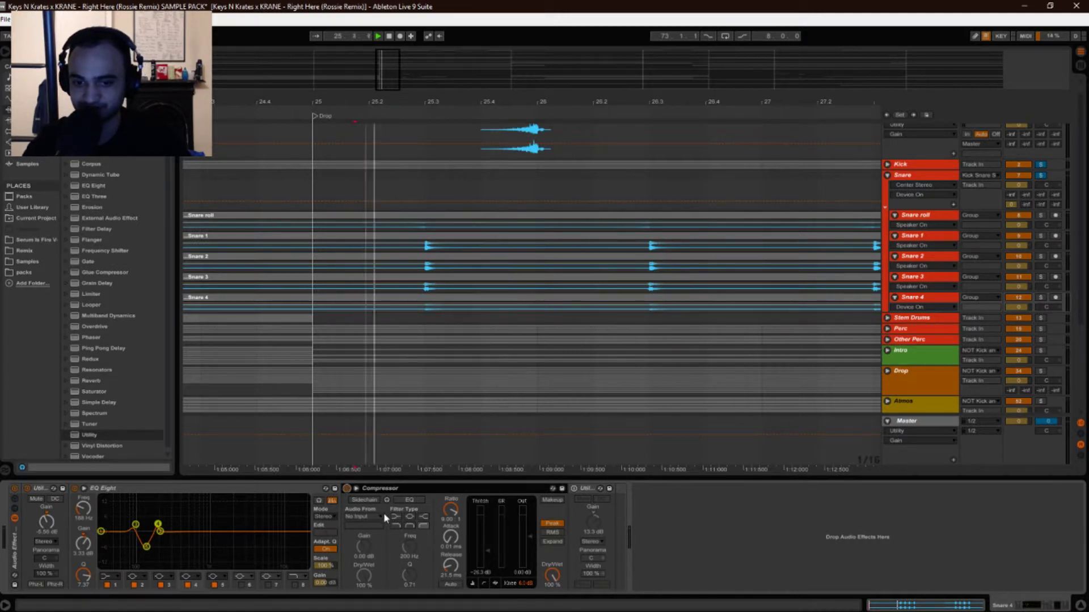
key("space")
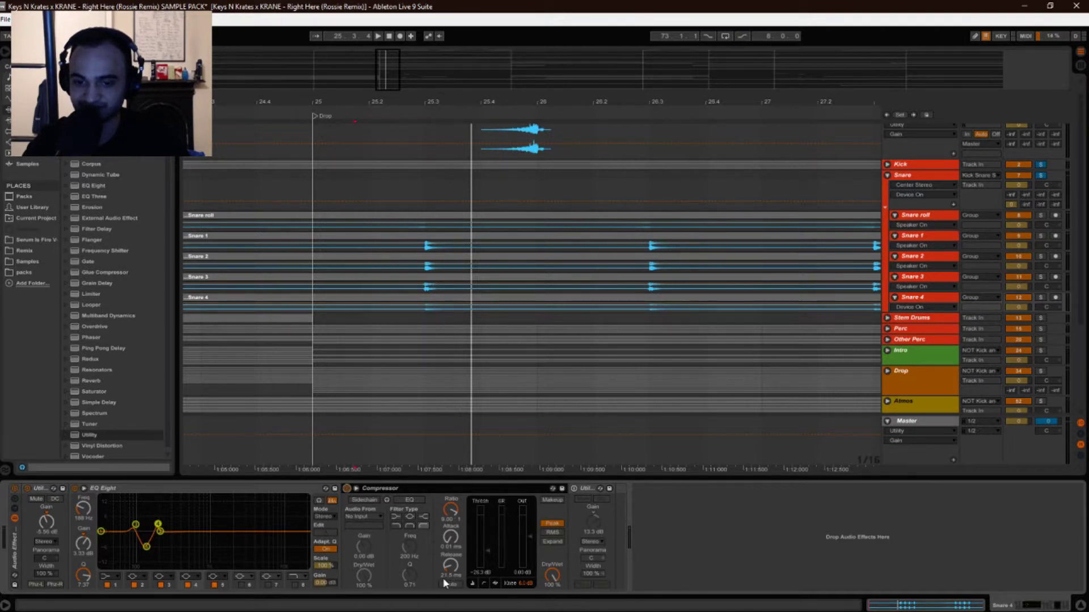
key("space")
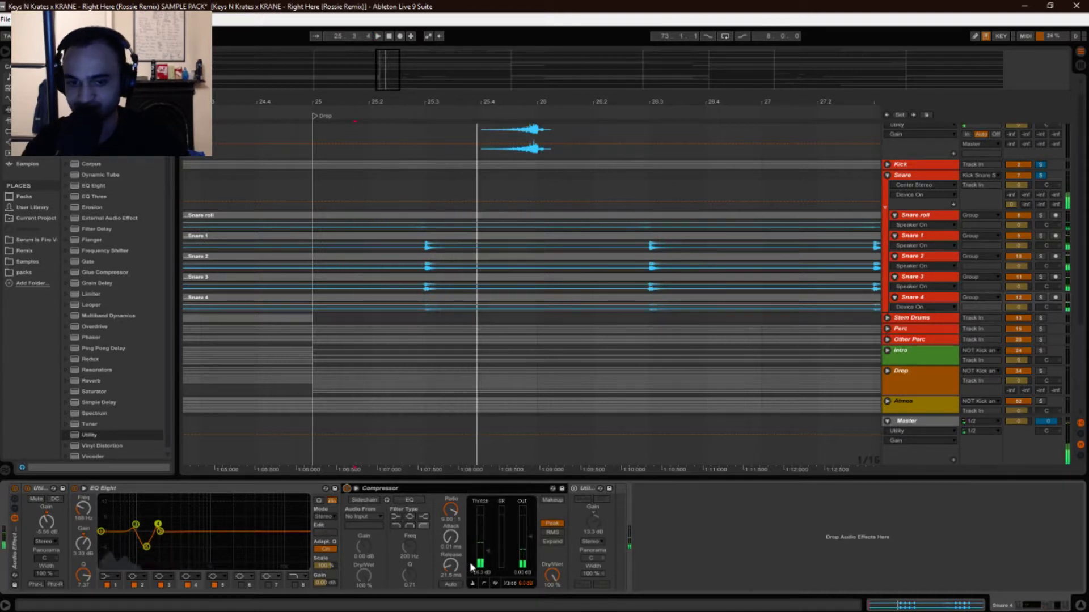
key("space")
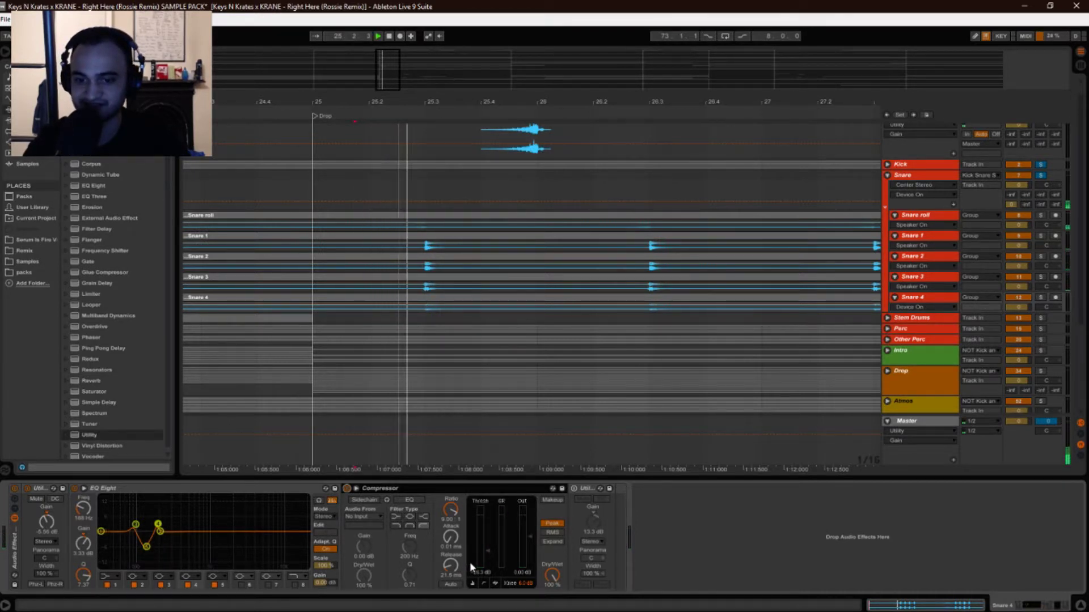
key("space")
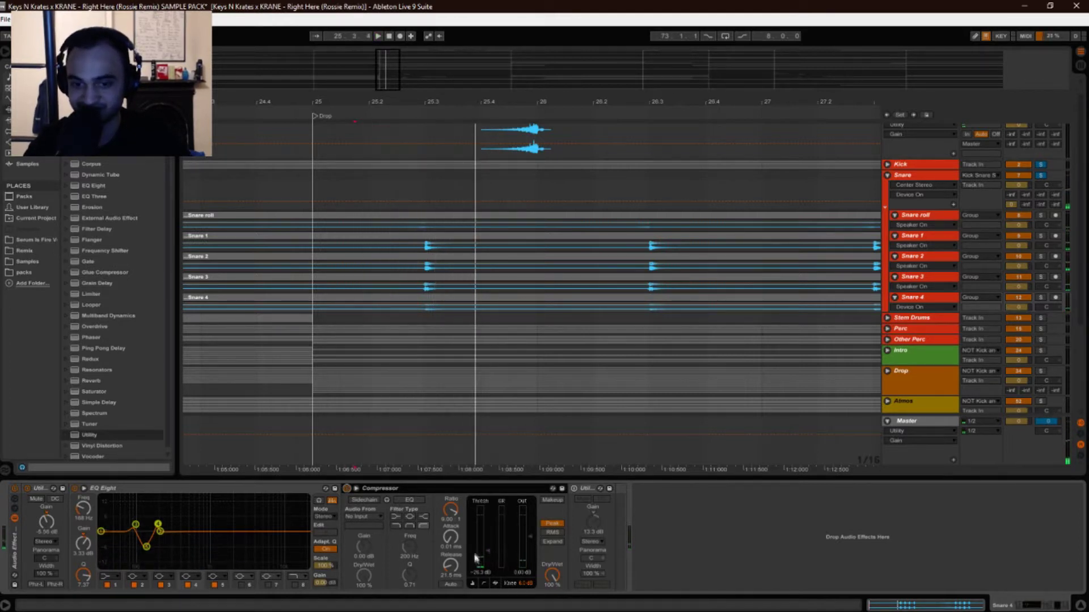
key("space")
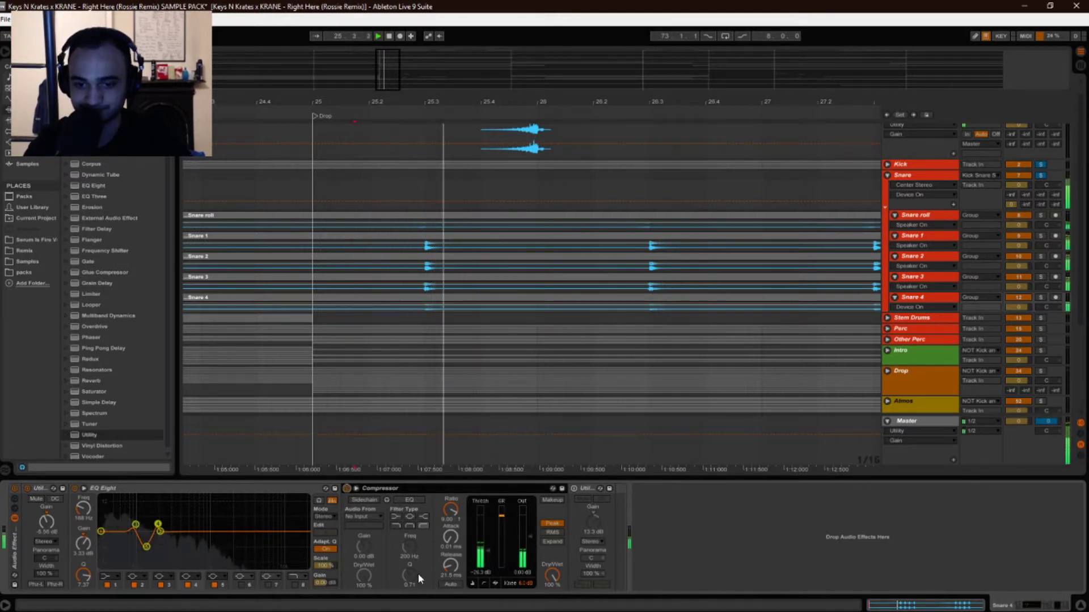
key("space")
key("space")
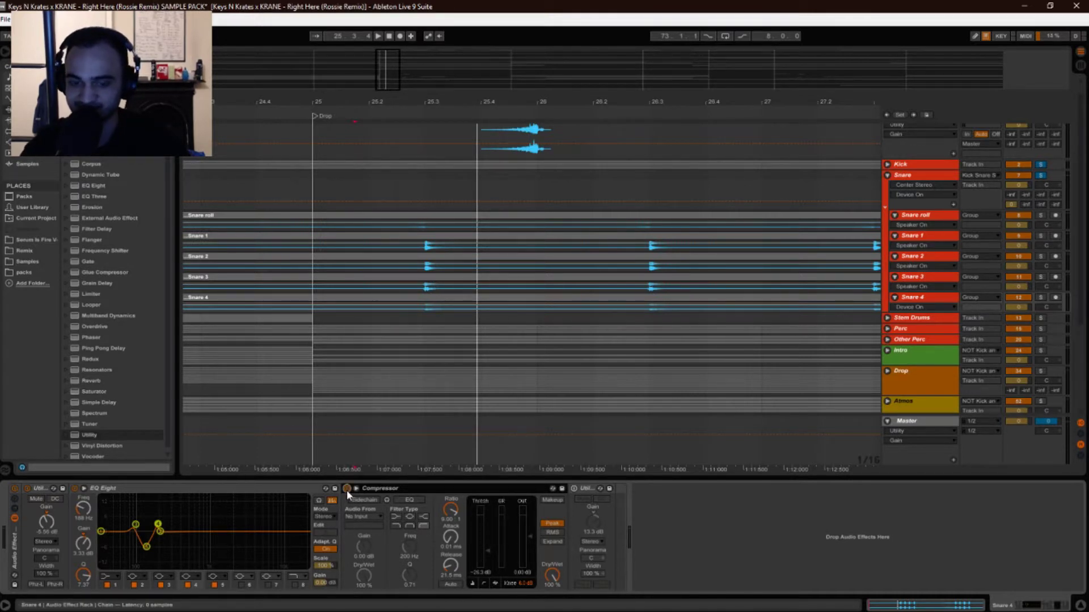
Play the snare layers again with Snare 4's Compressor bypassed, and turn it back on for another comparison.
key("space")
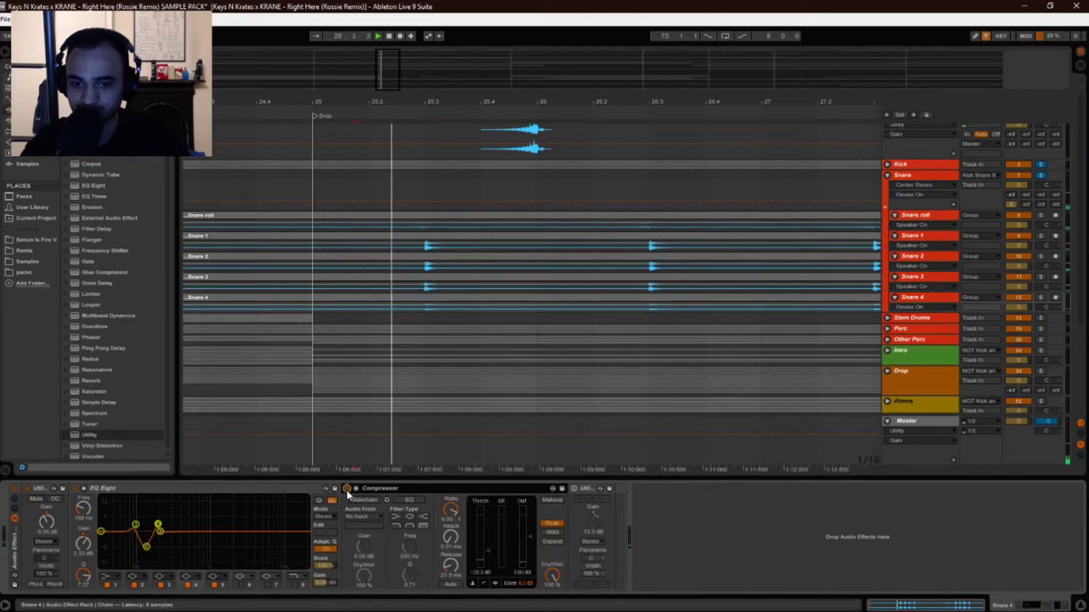
left_click(346, 488)
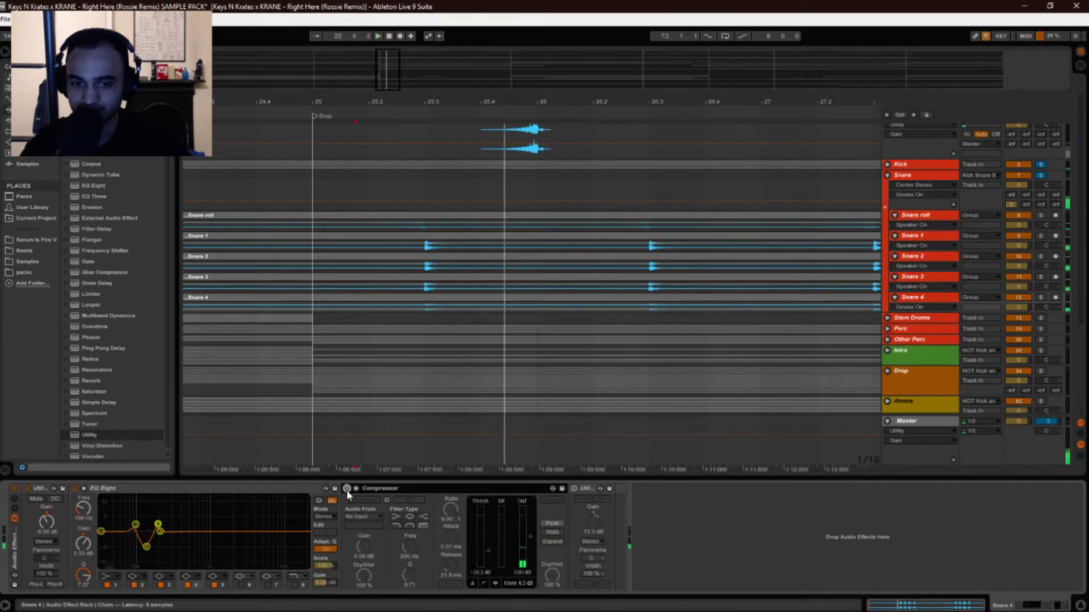
left_click(346, 489)
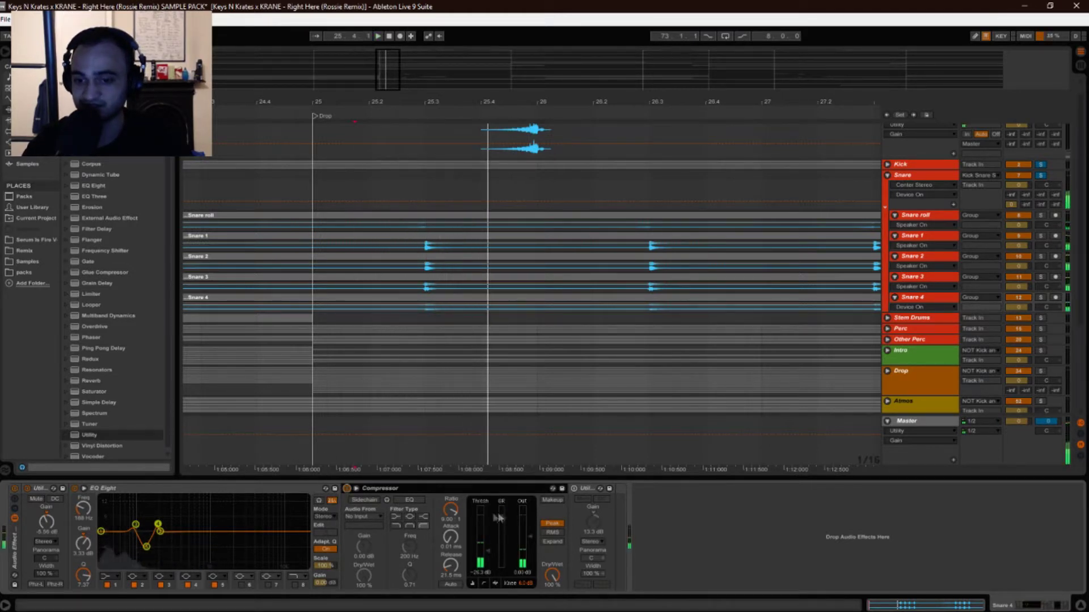
Turn on the Utility after Snare 4's Compressor and play it with the other snare layers.
left_click(574, 489)
key("space")
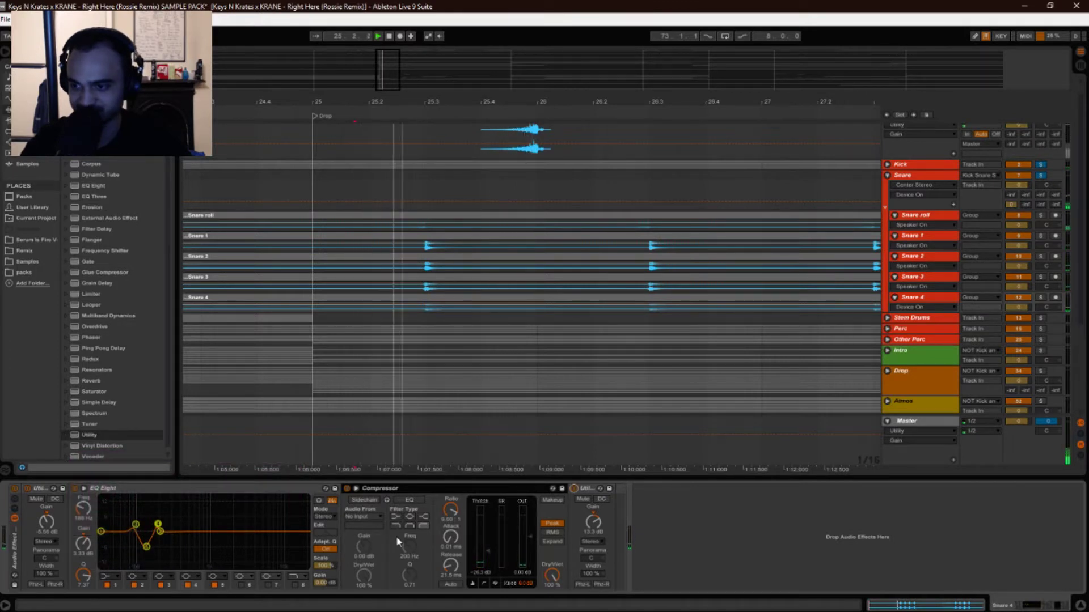
key("space")
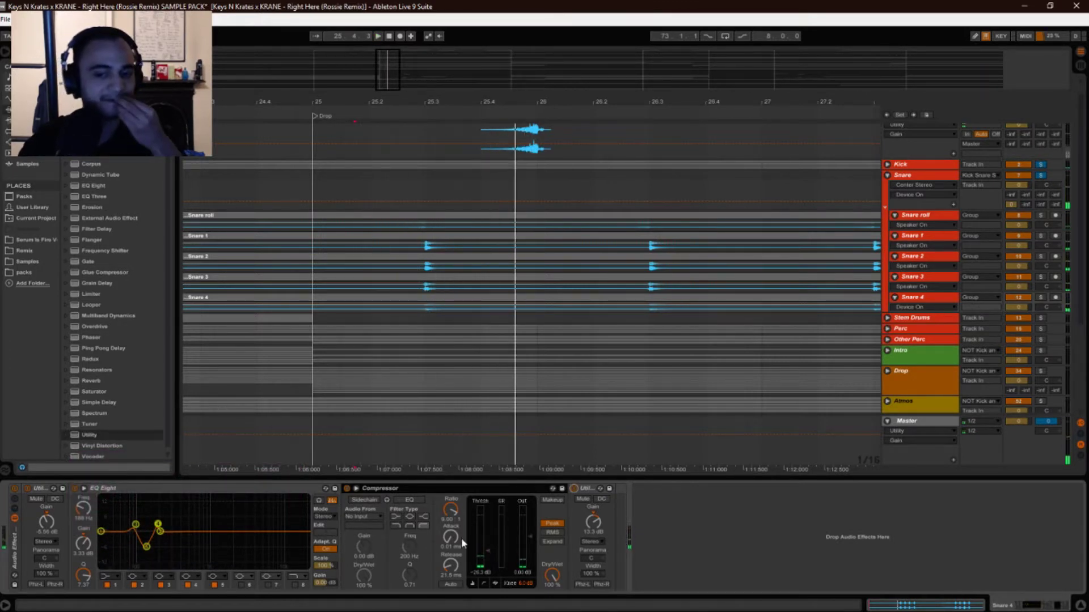
key("space")
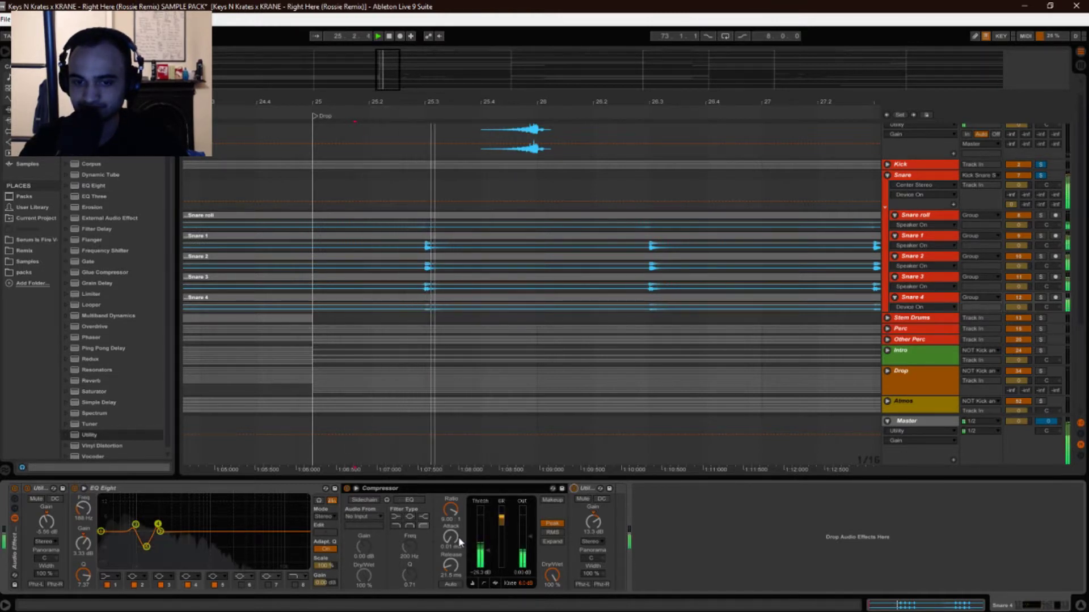
key("space")
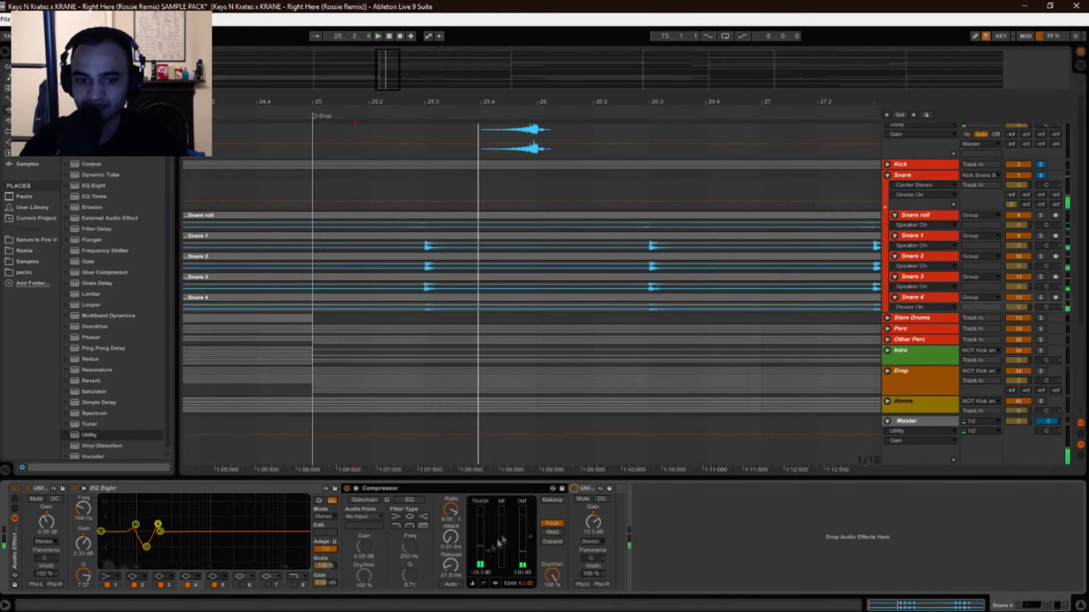
left_click(586, 493)
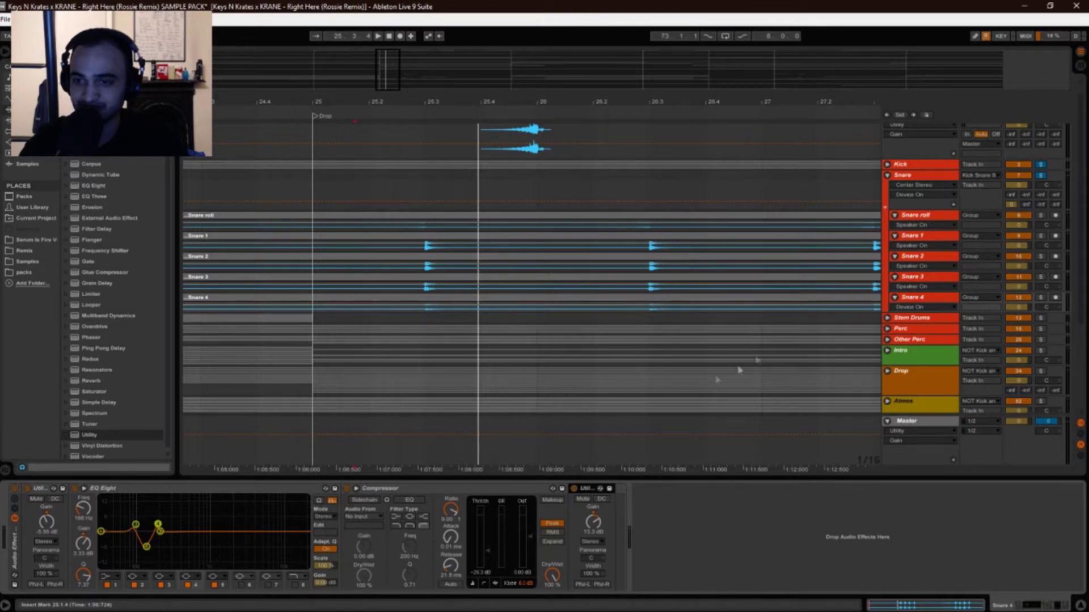
Turn on the Snare group's Audio Effect Rack and its Center Stereo effect.
left_click(921, 380)
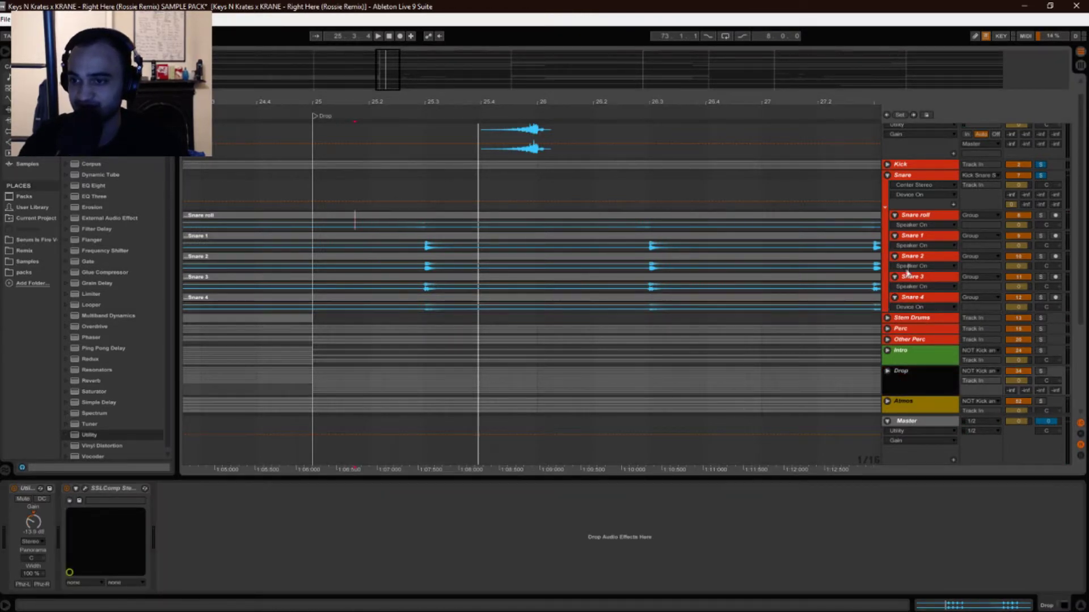
left_click(920, 299)
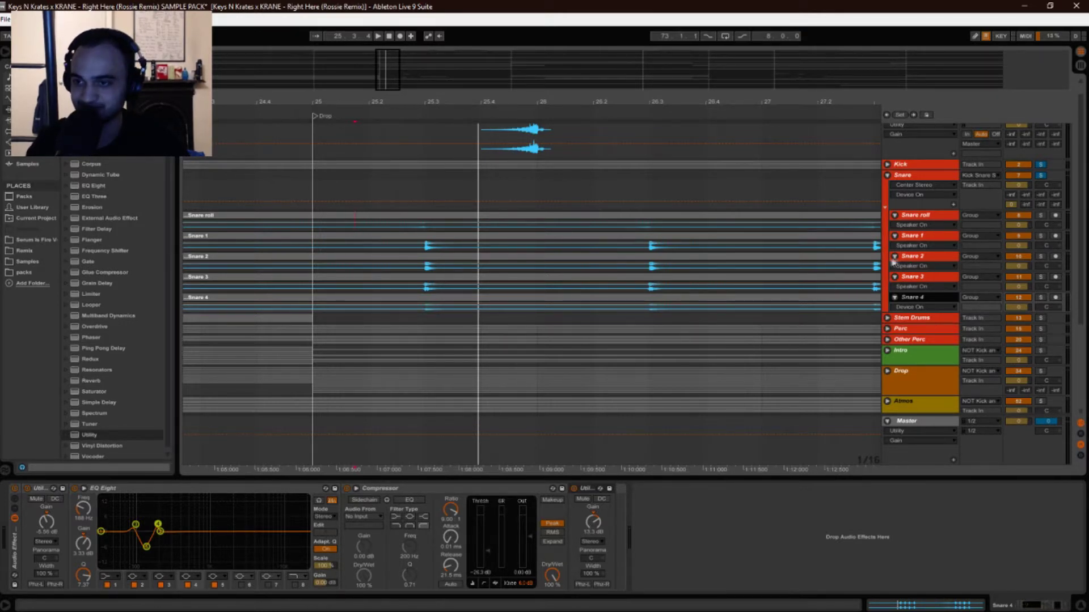
left_click(913, 178)
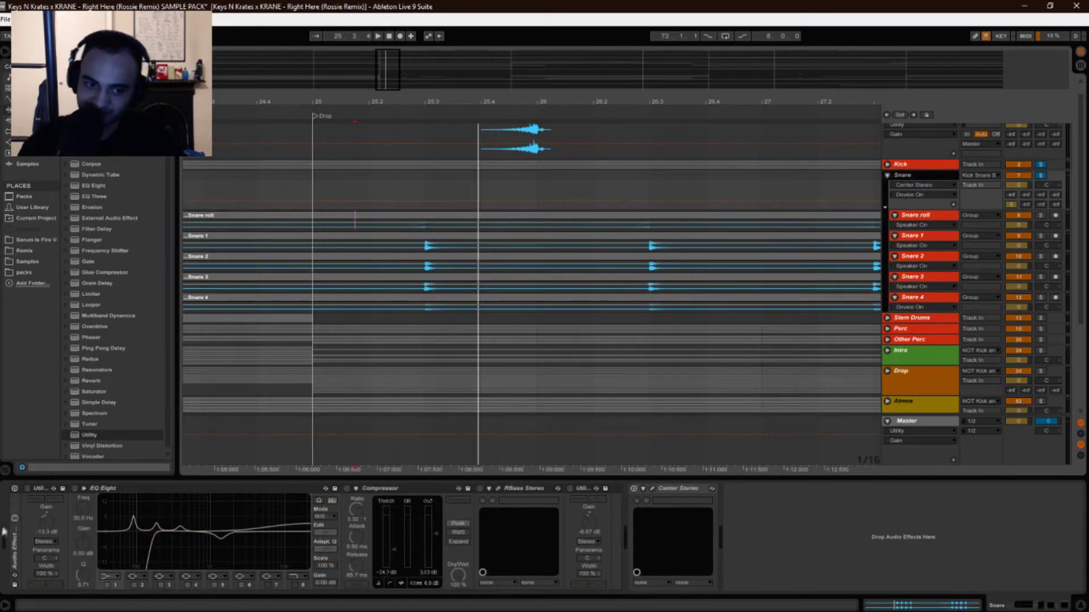
left_click(15, 488)
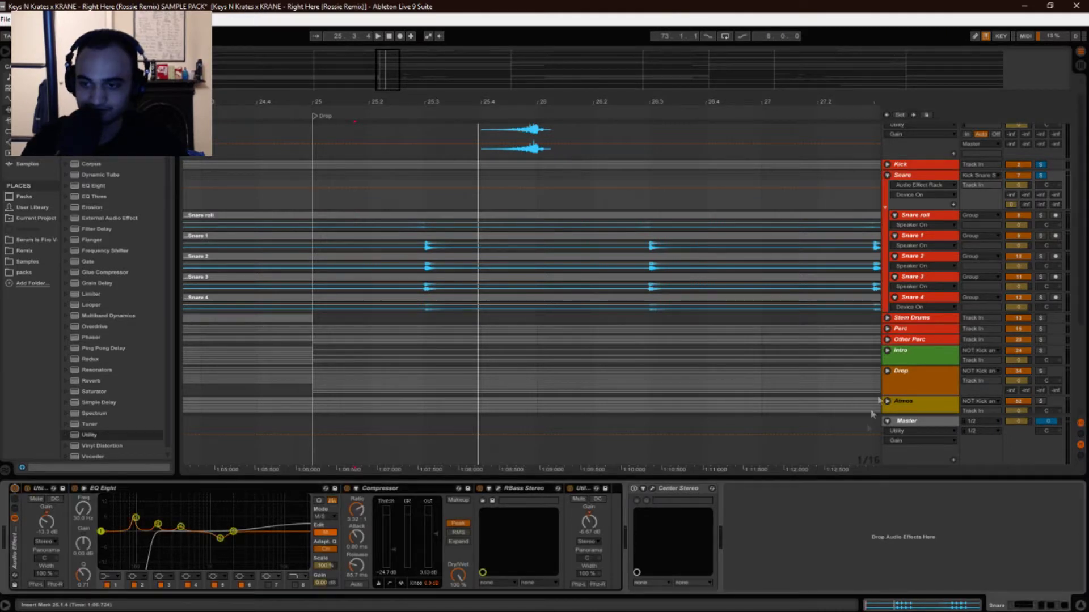
left_click(634, 489)
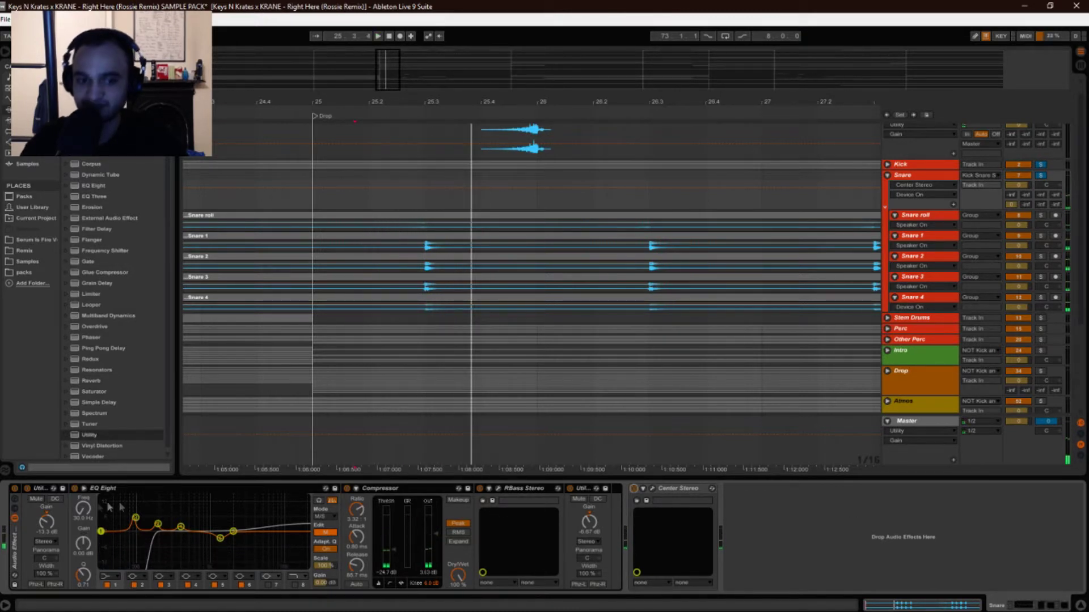
Compare the Snare group's Audio Effect Rack off and on during playback, leaving it on.
left_click(14, 489)
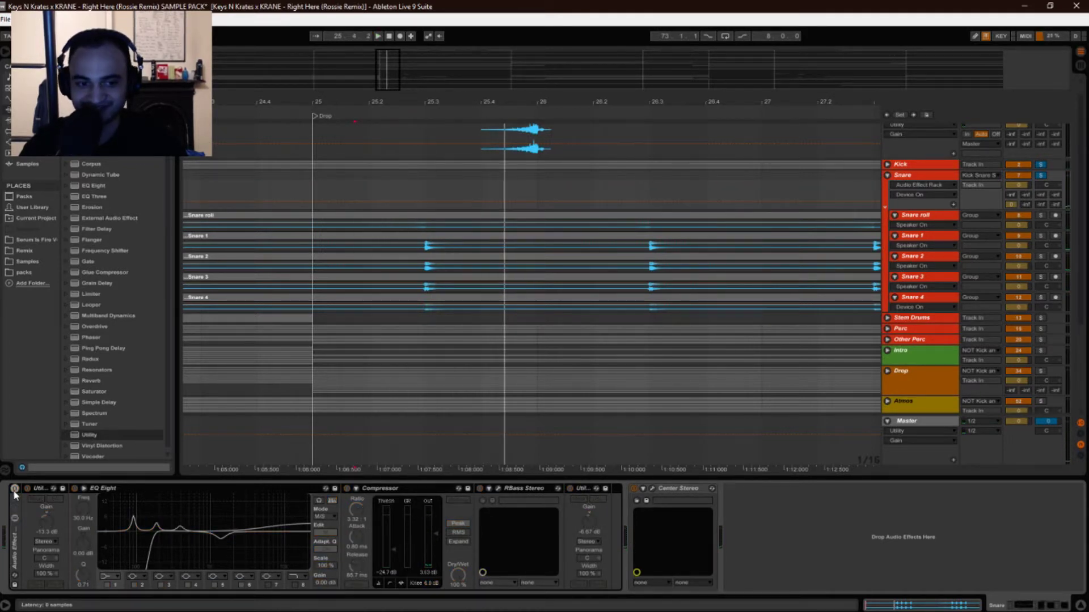
left_click(14, 490)
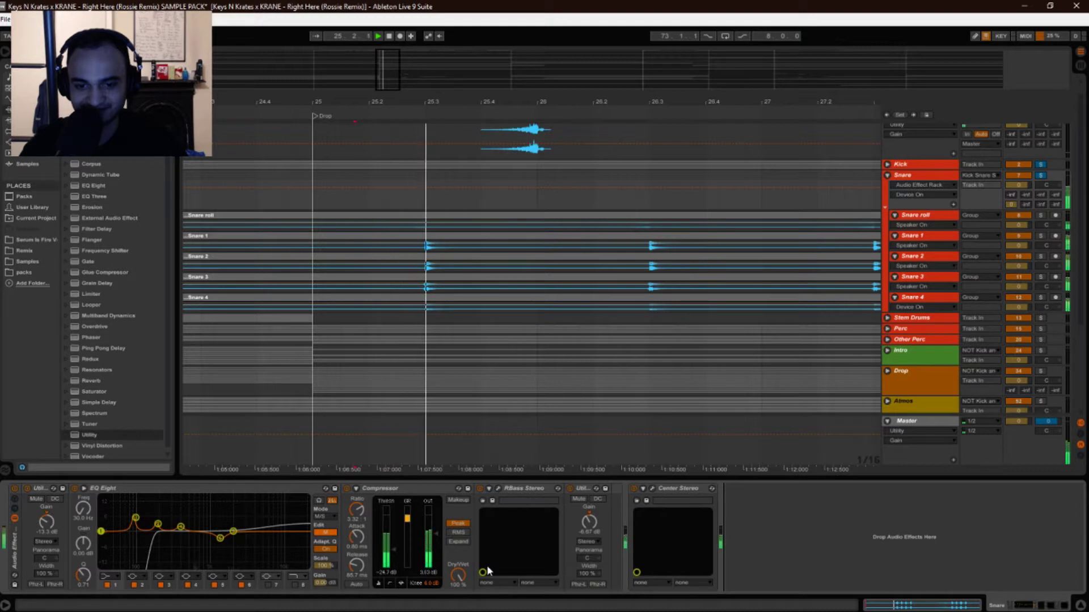
key("space")
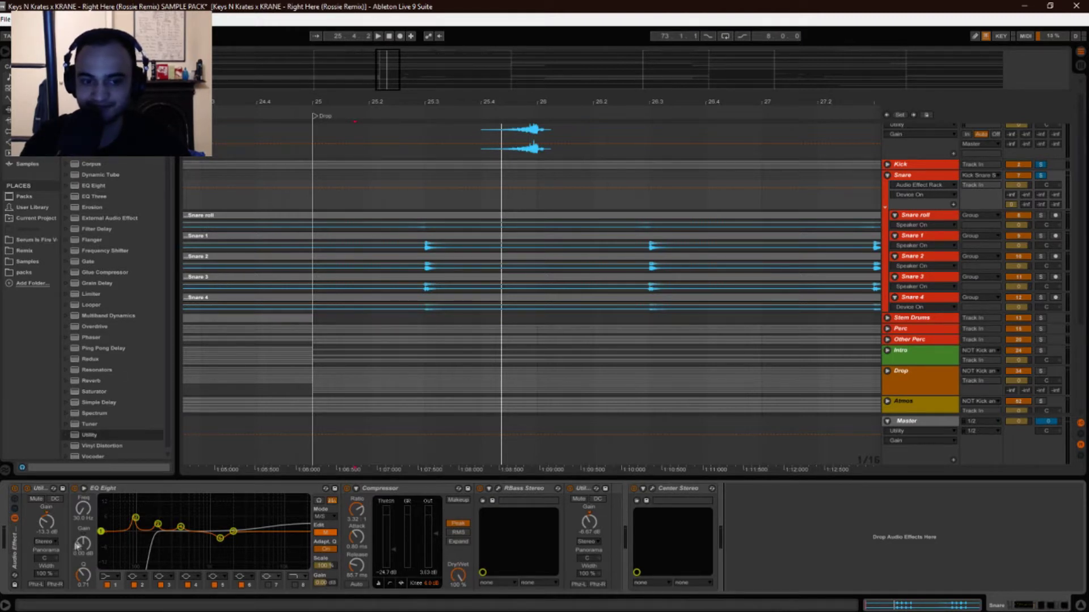
Examine the Snare group's EQ Eight in its expanded display, and switch between its mid and side curves, ending on mid.
left_click(84, 488)
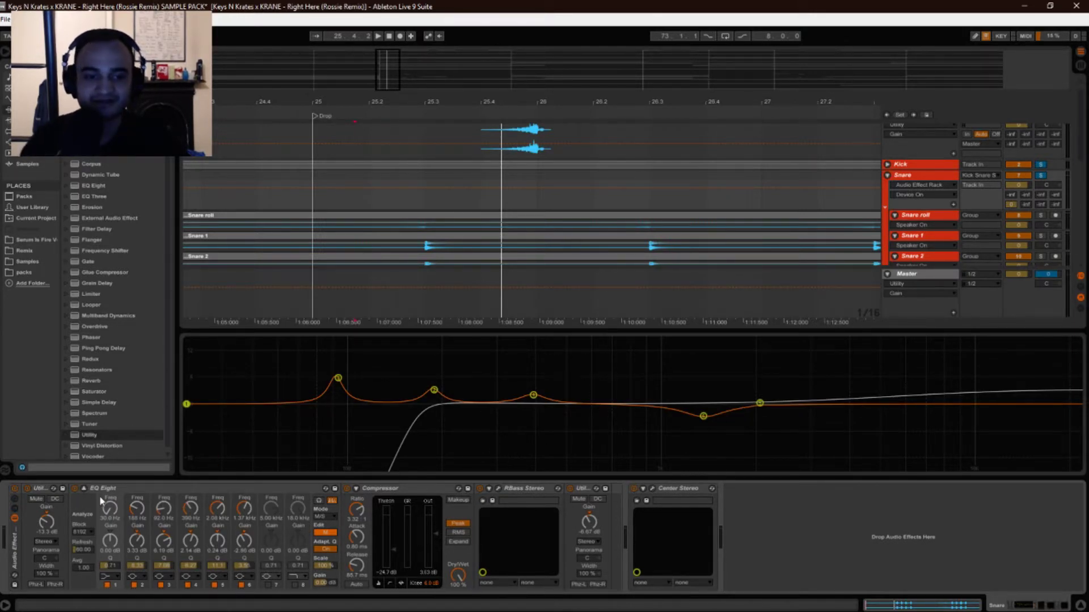
left_click(85, 489)
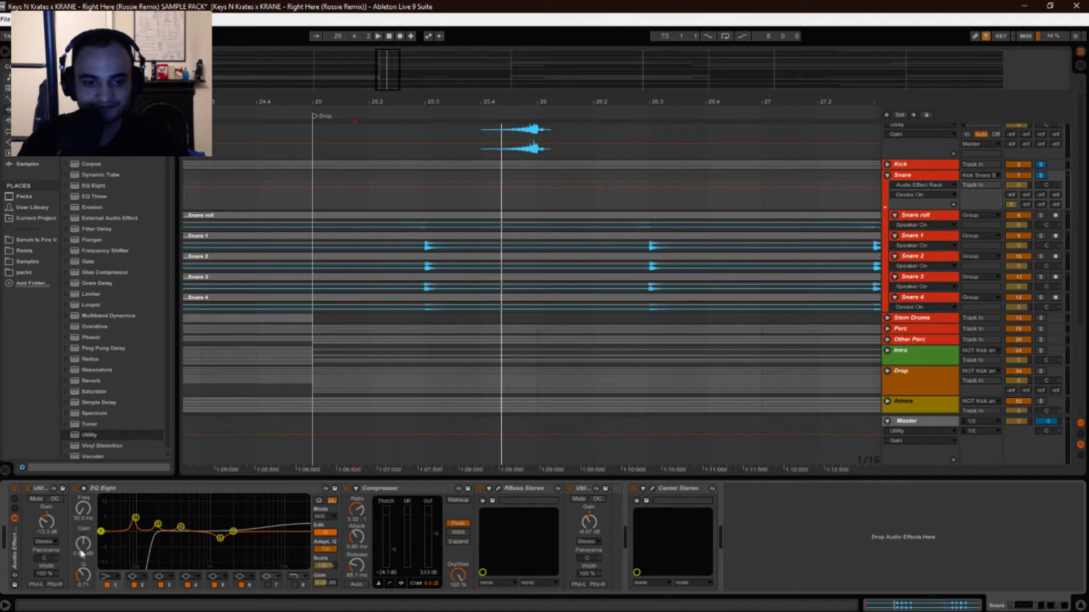
left_click(322, 536)
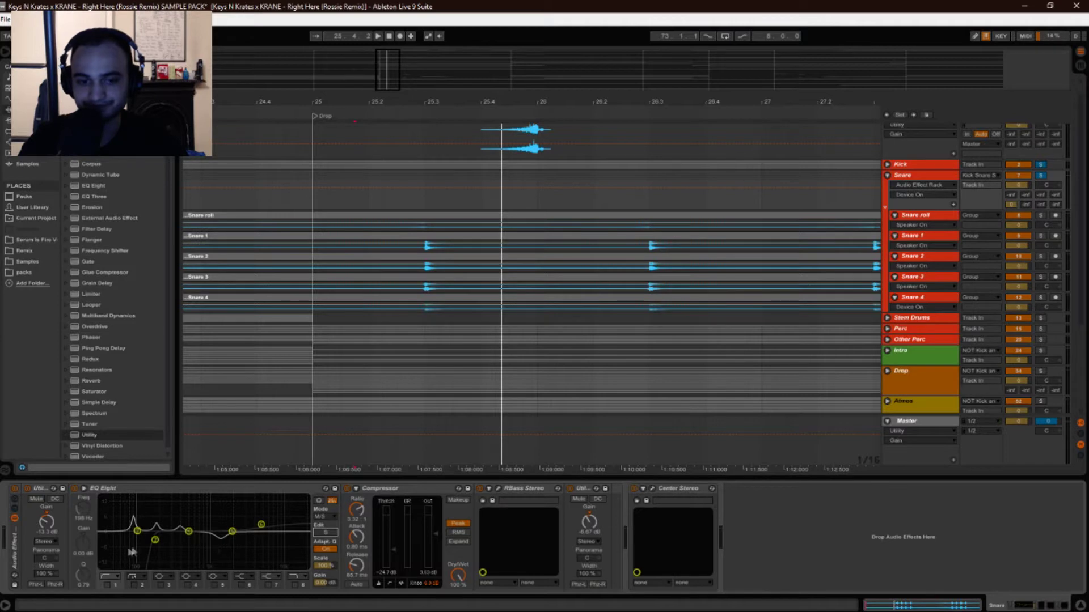
left_click(323, 536)
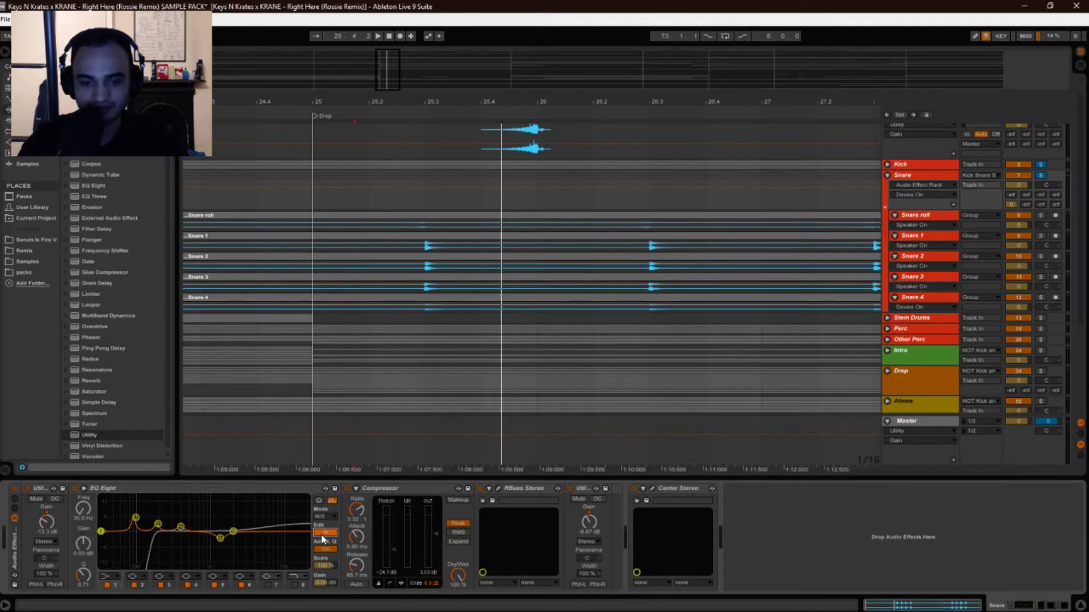
left_click(321, 536)
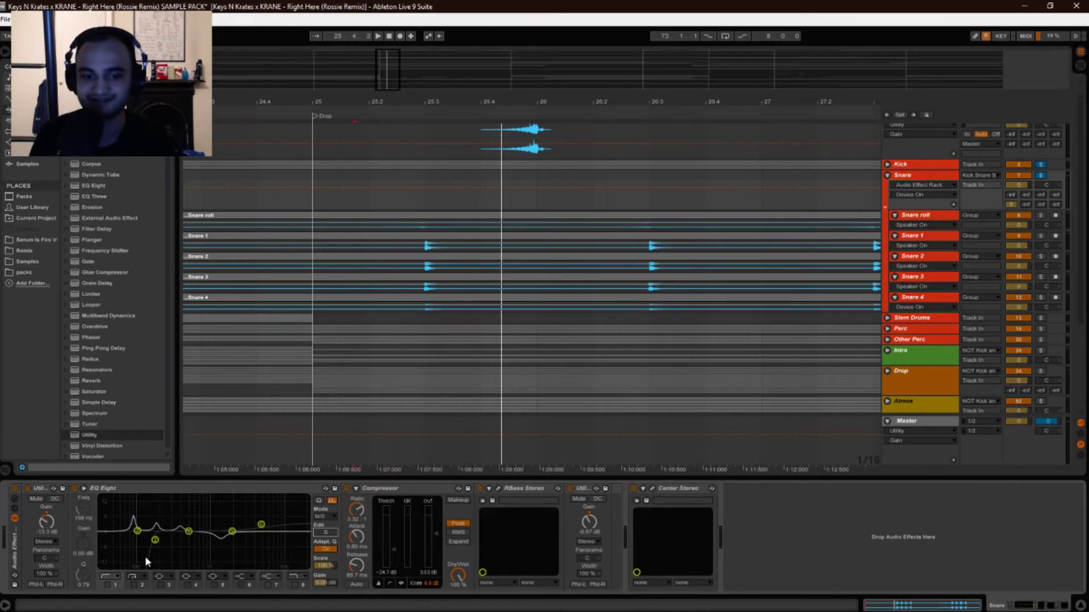
left_click(333, 534)
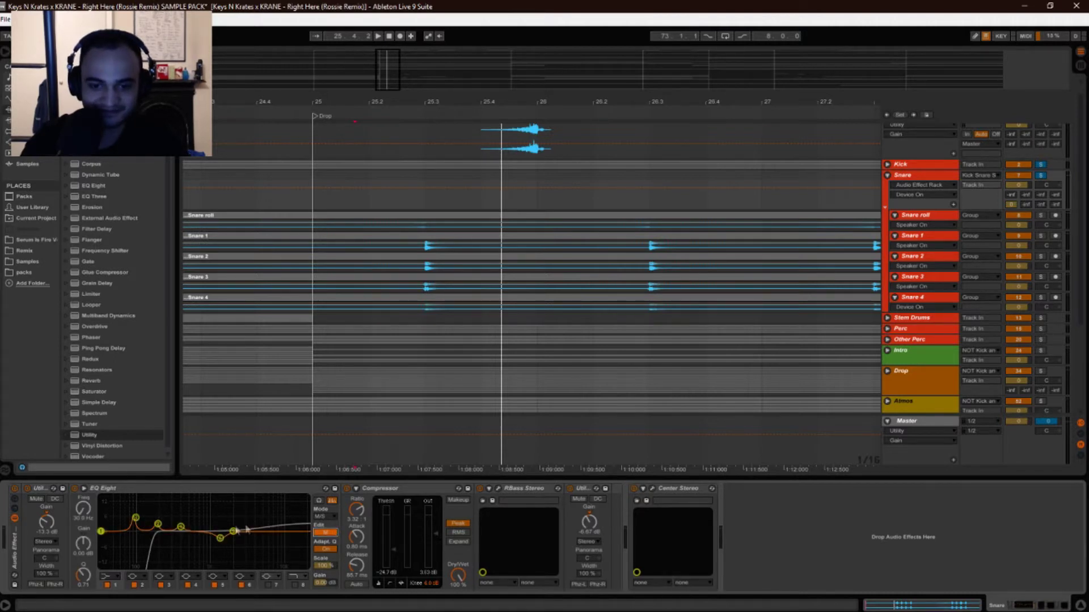
Play the snare layers to examine how the Snare group's Compressor reacts.
key("space")
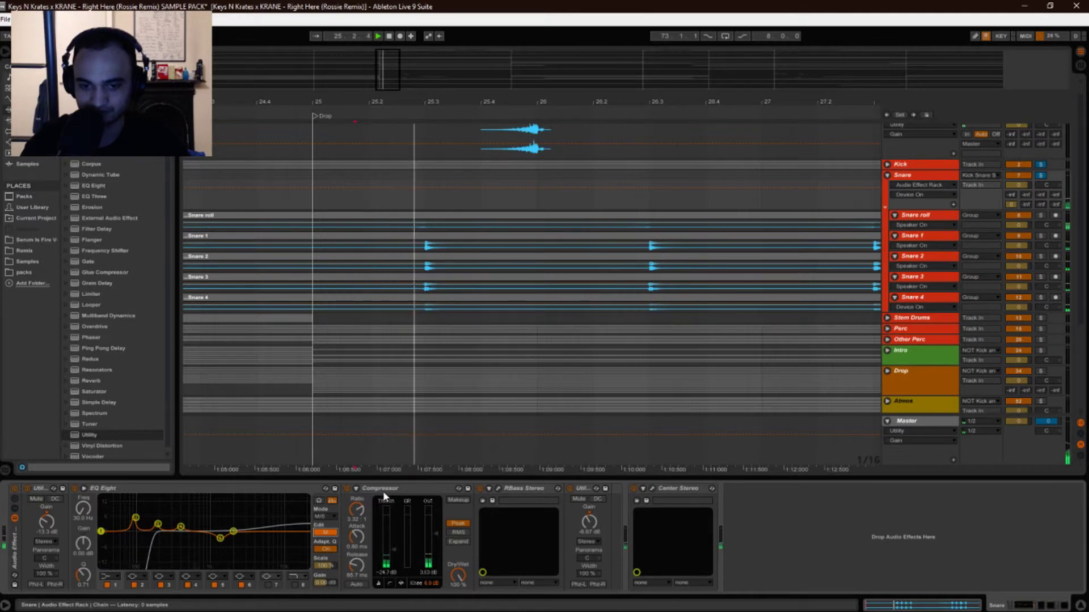
key("space")
key("space")
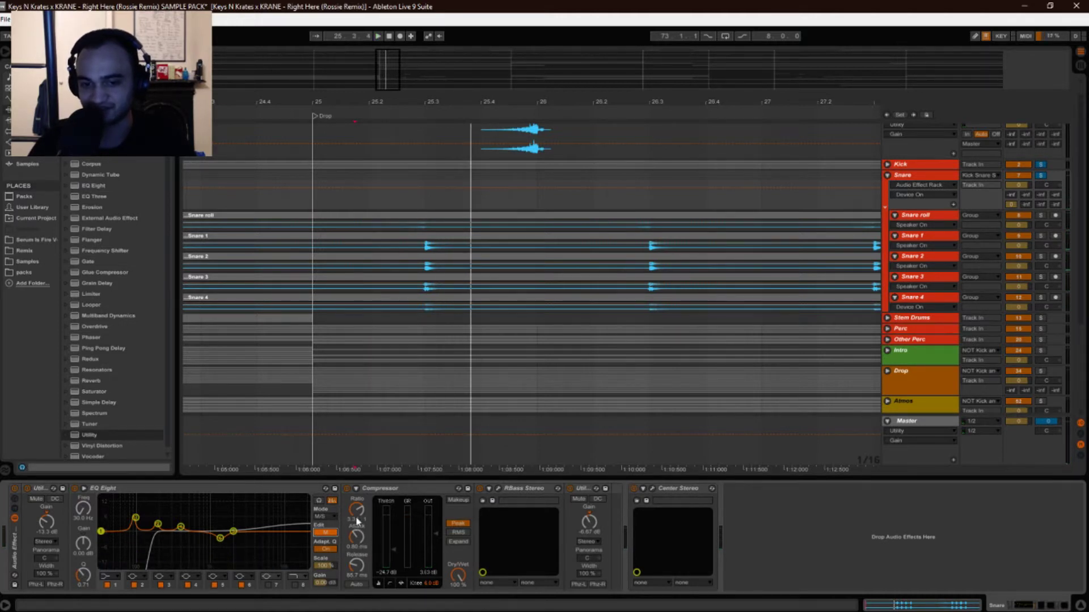
Replay the start of the drop with Kick and Snare soloed to examine the Compressor's threshold, gain reduction and output meters.
key("space")
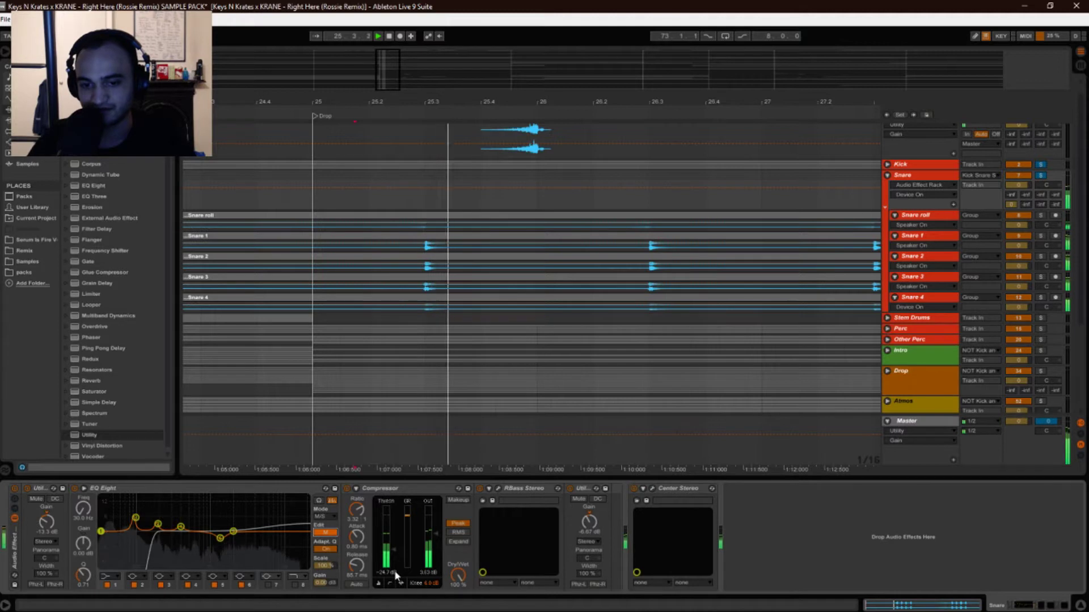
key("space")
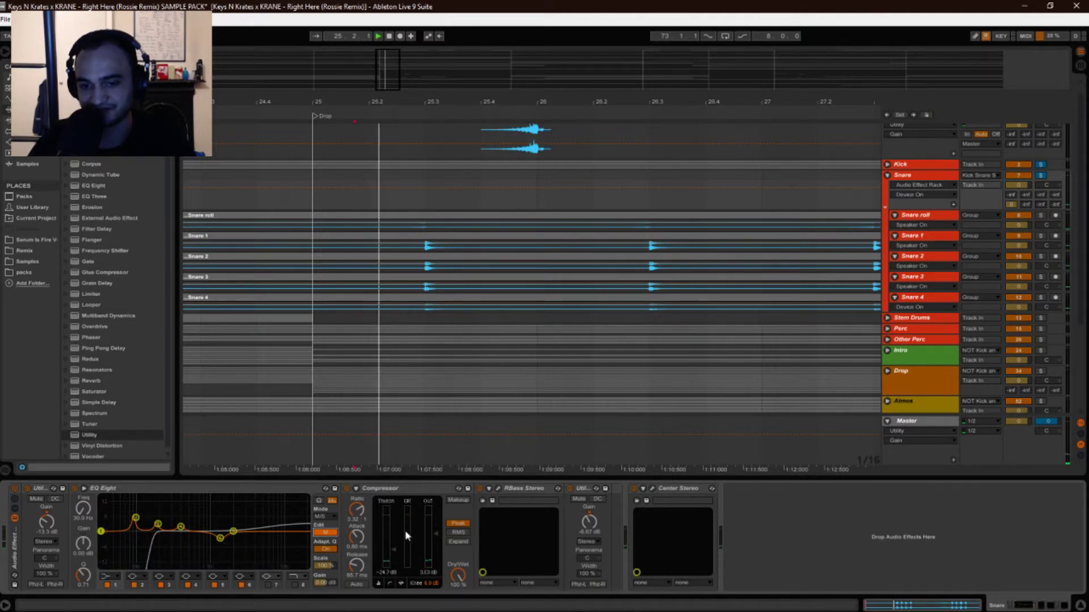
key("space")
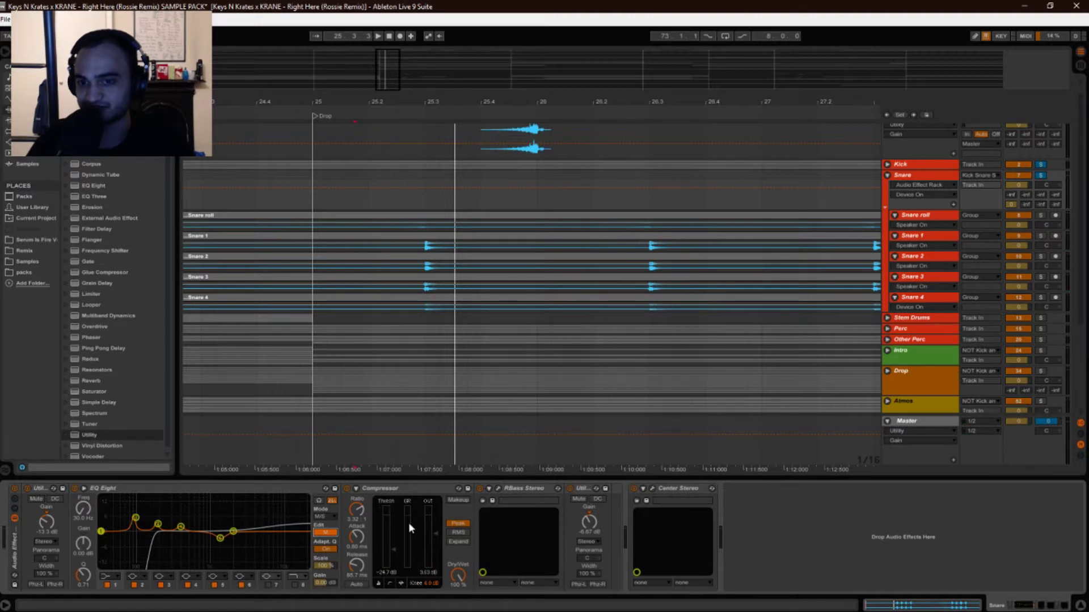
key("space")
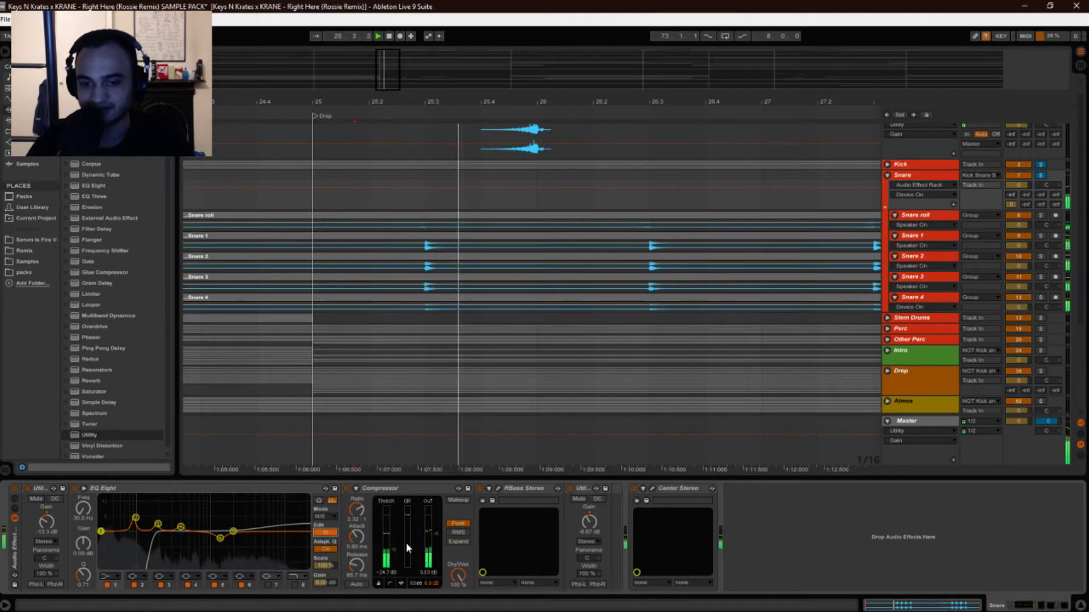
key("space")
key("space")
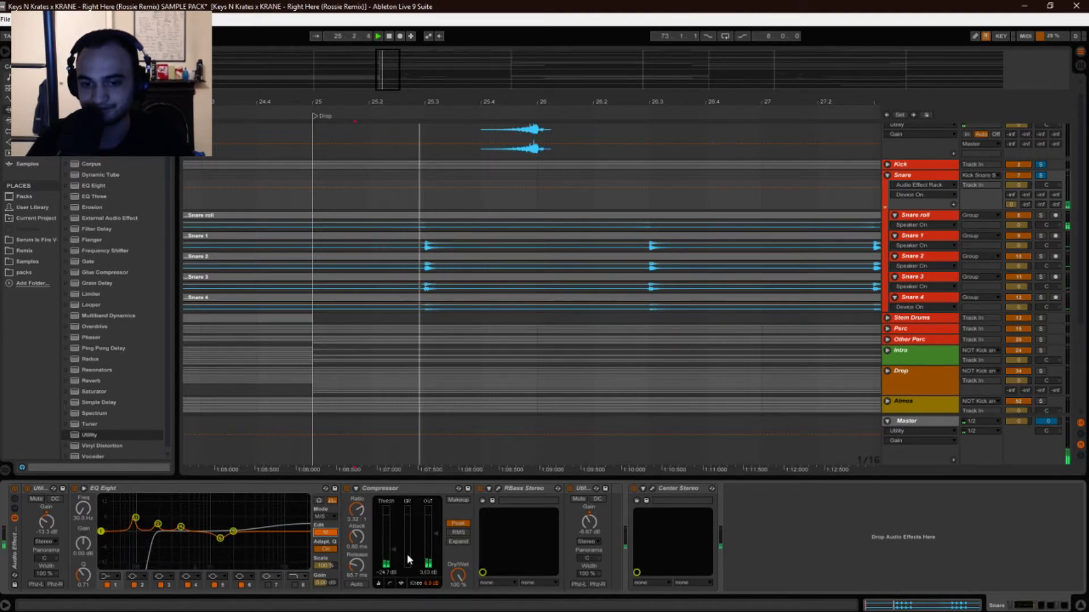
key("space")
key("space")
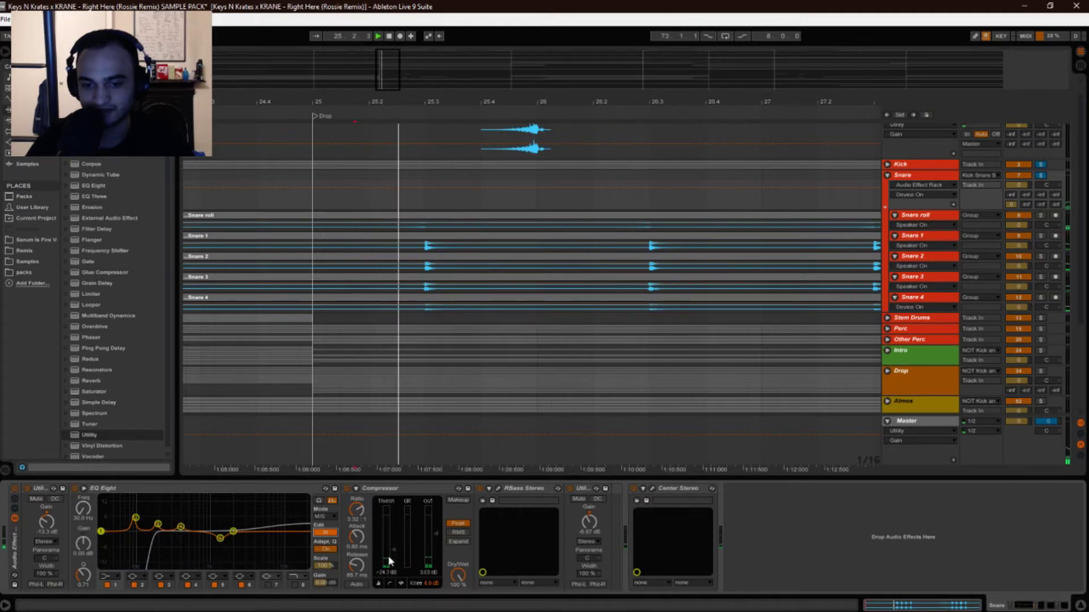
key("space")
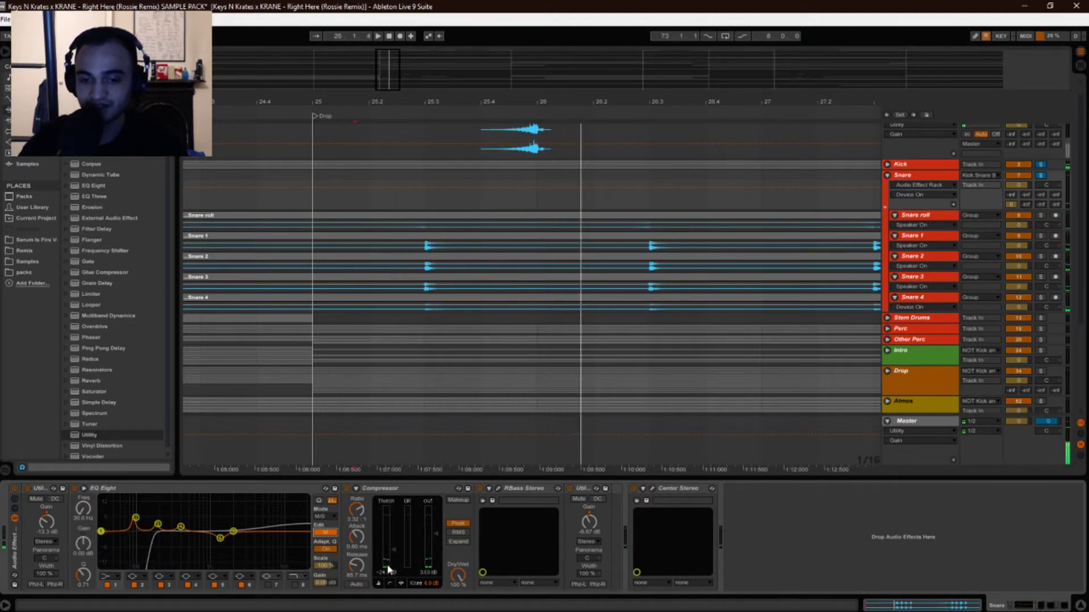
key("space")
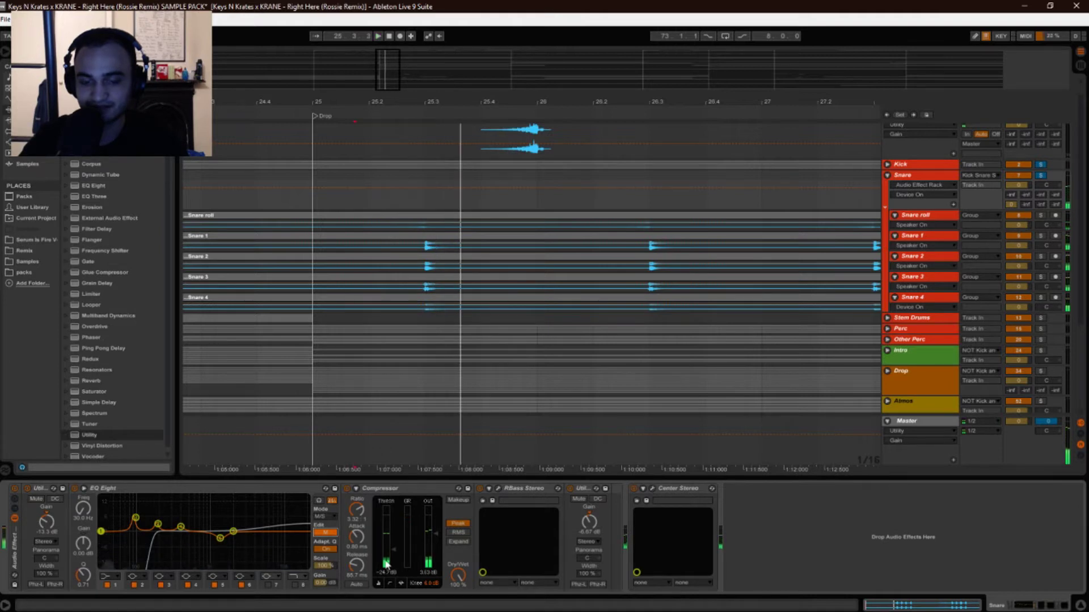
key("space")
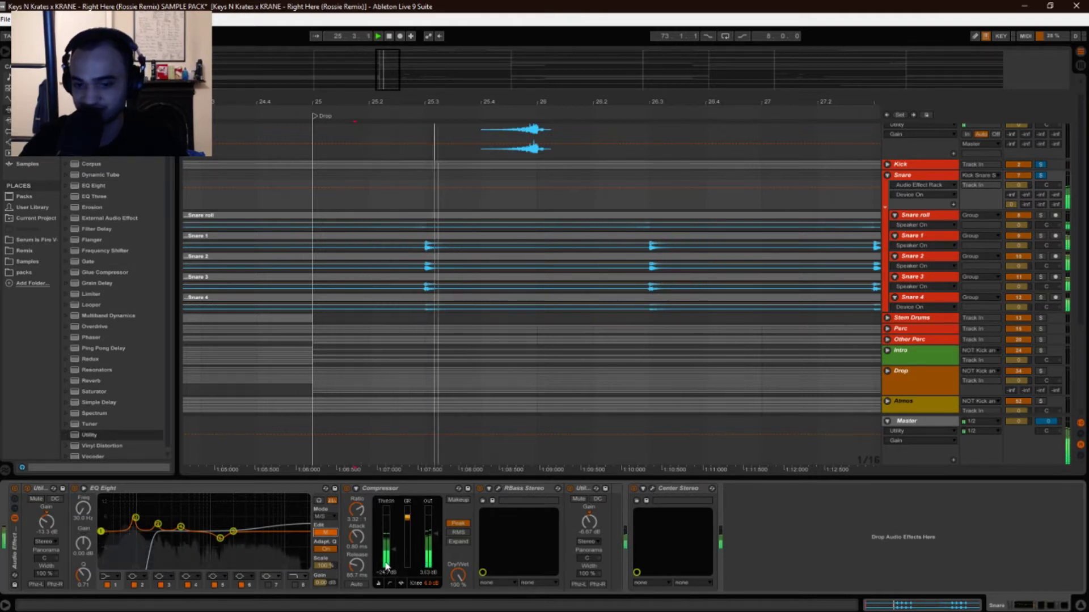
key("space")
key("space")
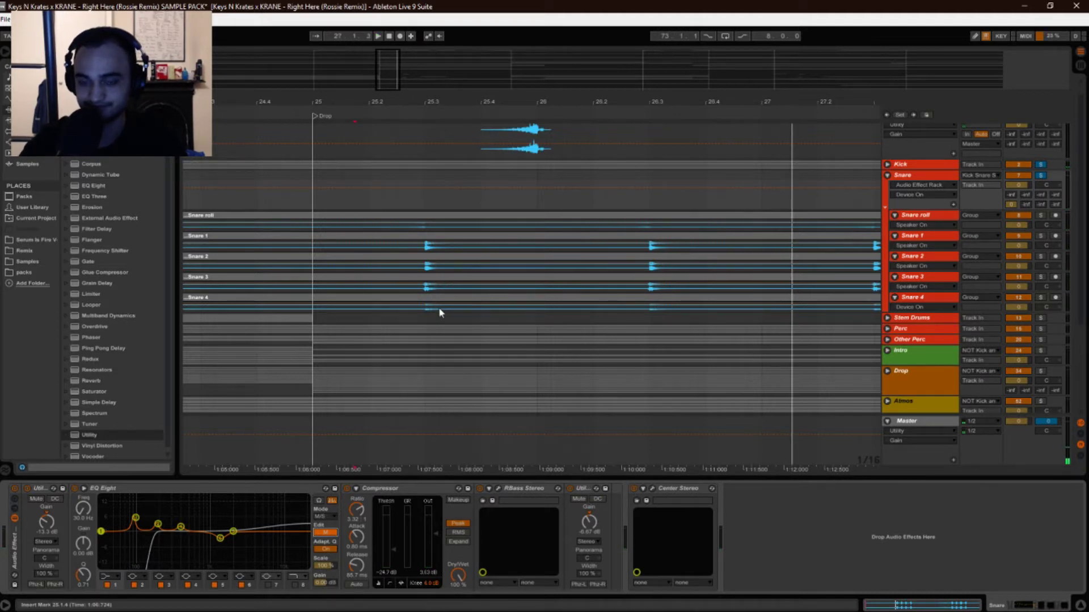
Take the Kick out of solo and play the Snare group alone through its Compressor.
left_click(1041, 176)
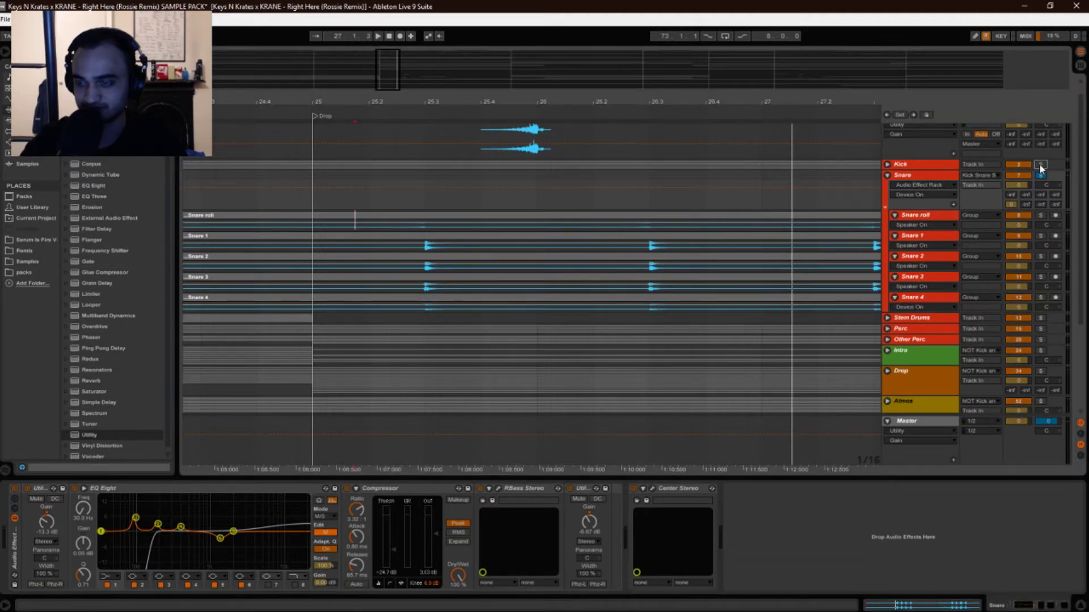
key("space")
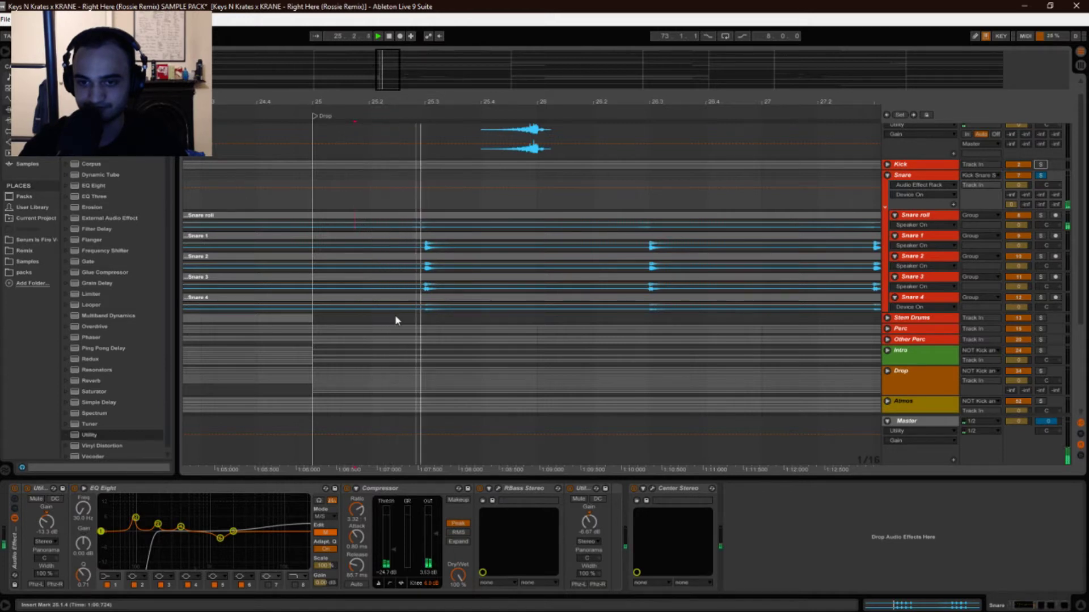
key("space")
key("space")
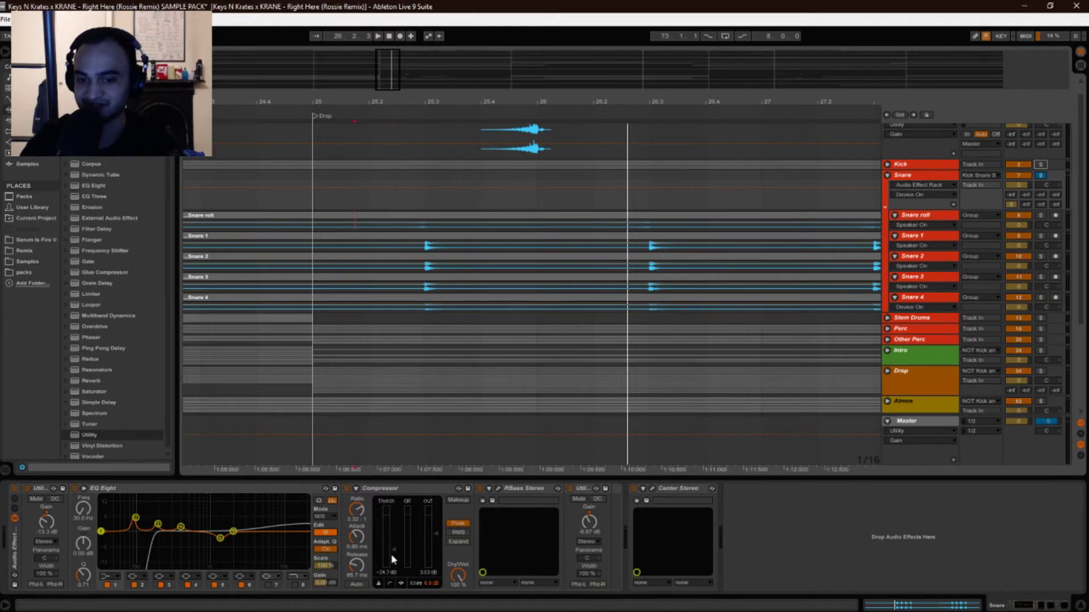
key("space")
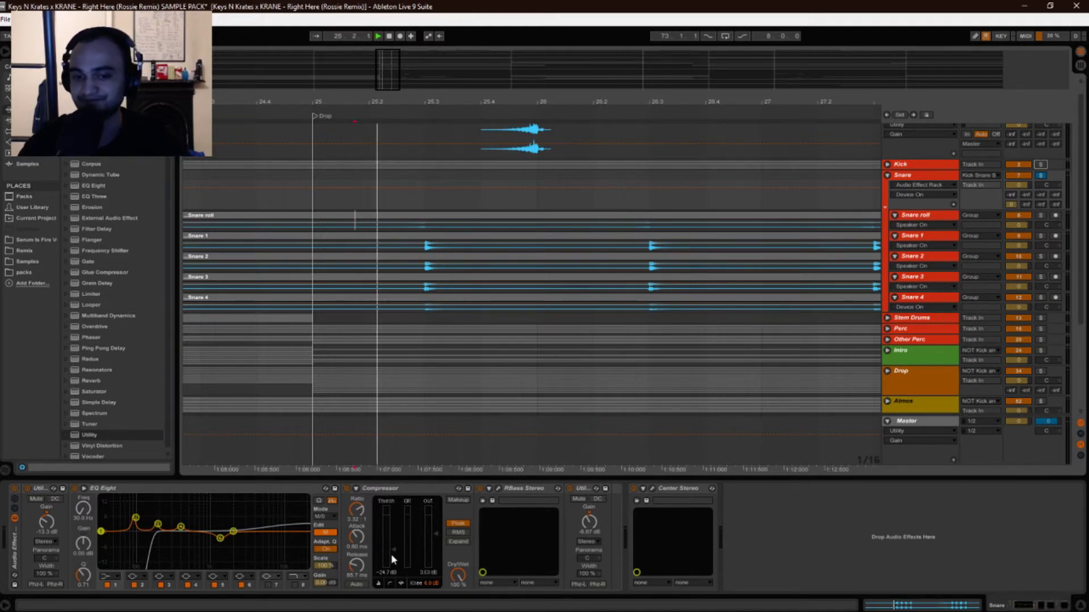
key("space")
key("space")
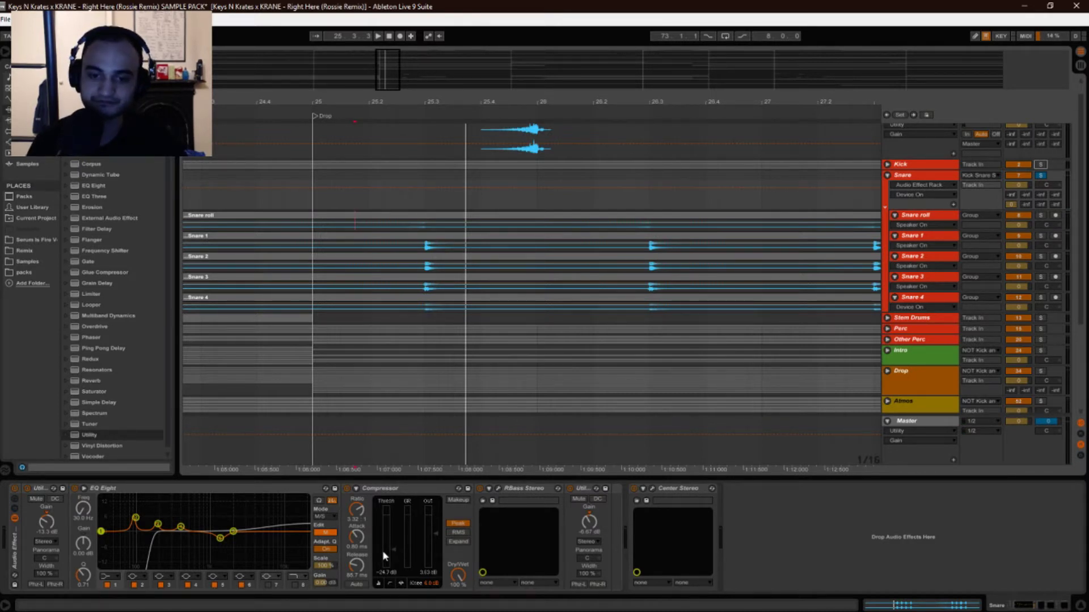
Replay the soloed Snare group in short bursts to examine its level against the Compressor's threshold.
key("space")
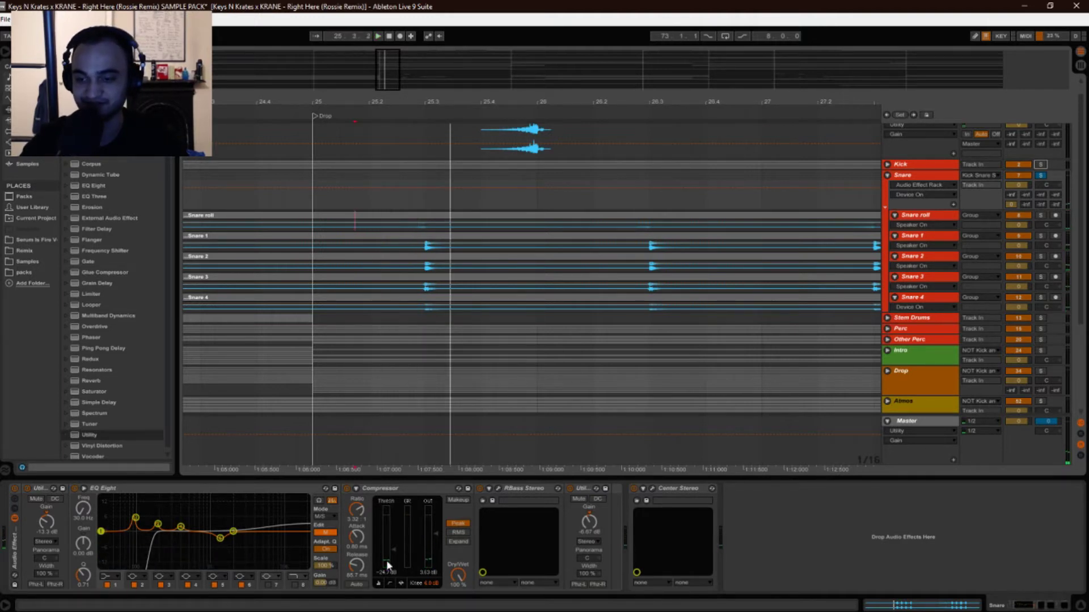
key("space")
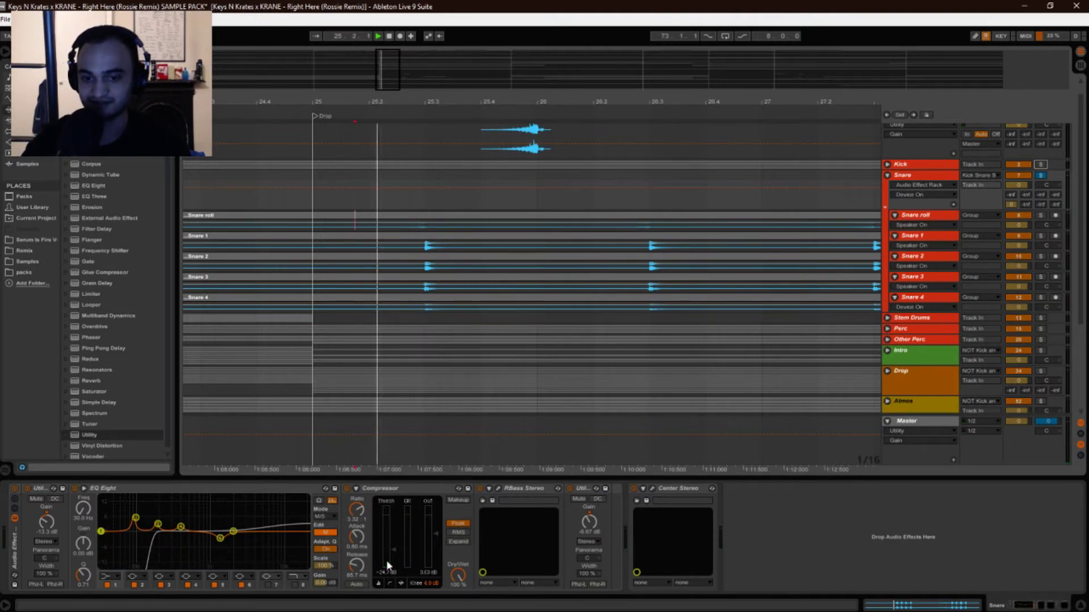
key("space")
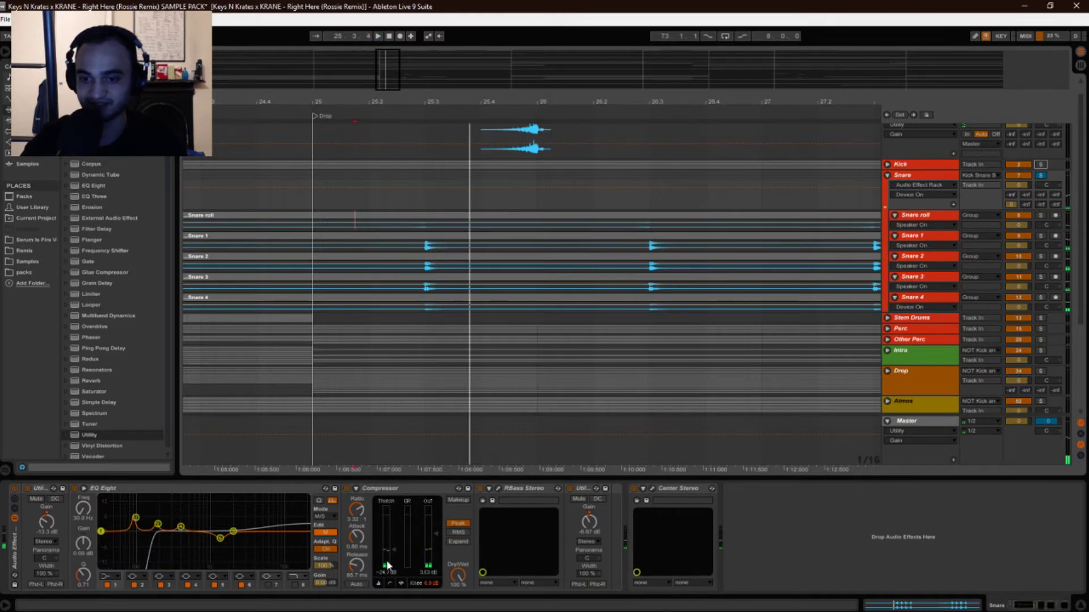
key("space")
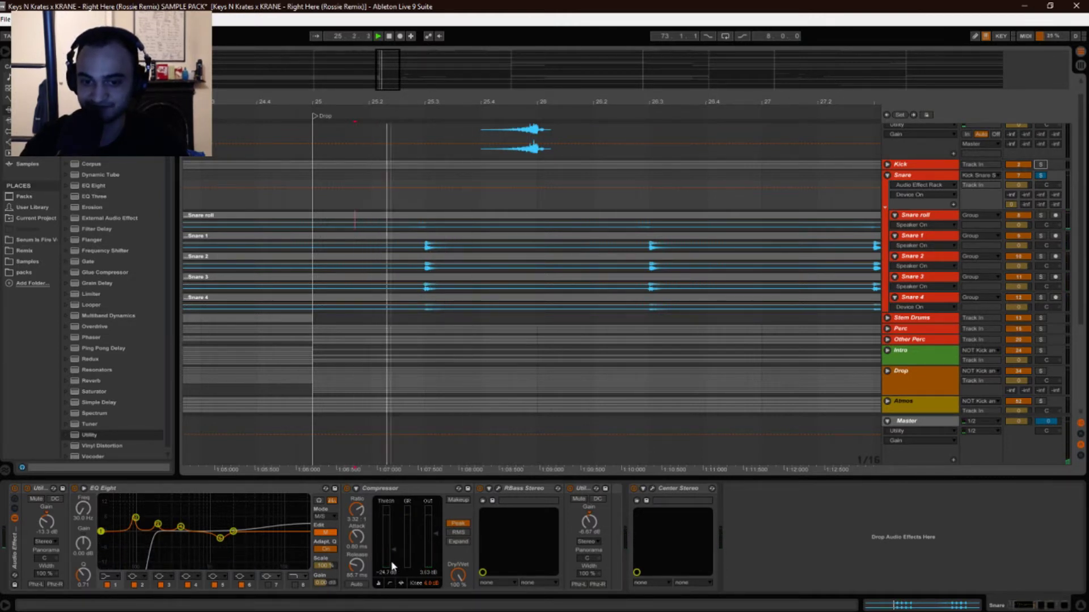
key("space")
key("space")
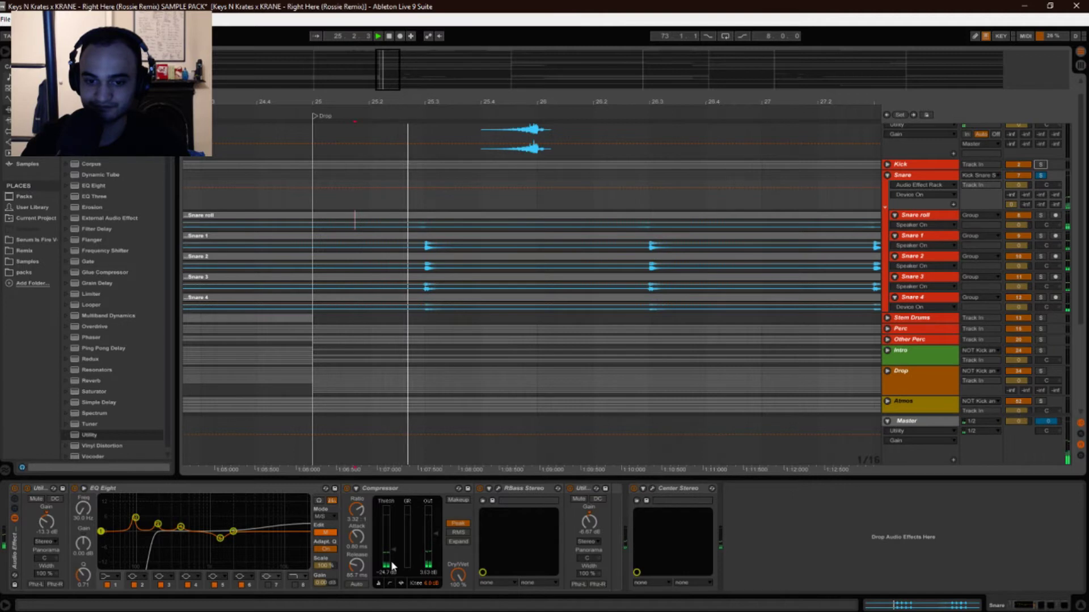
key("space")
key("space")
key("space")
key("space")
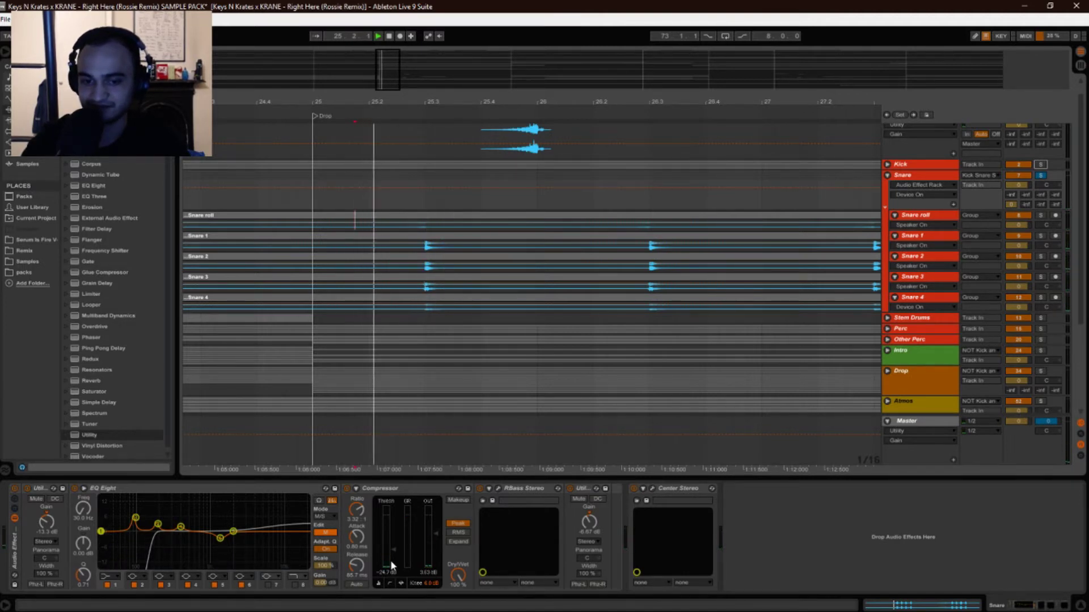
Compare the Snare group's Compressor off and on during playback, leaving it on.
left_click(347, 489)
key("space")
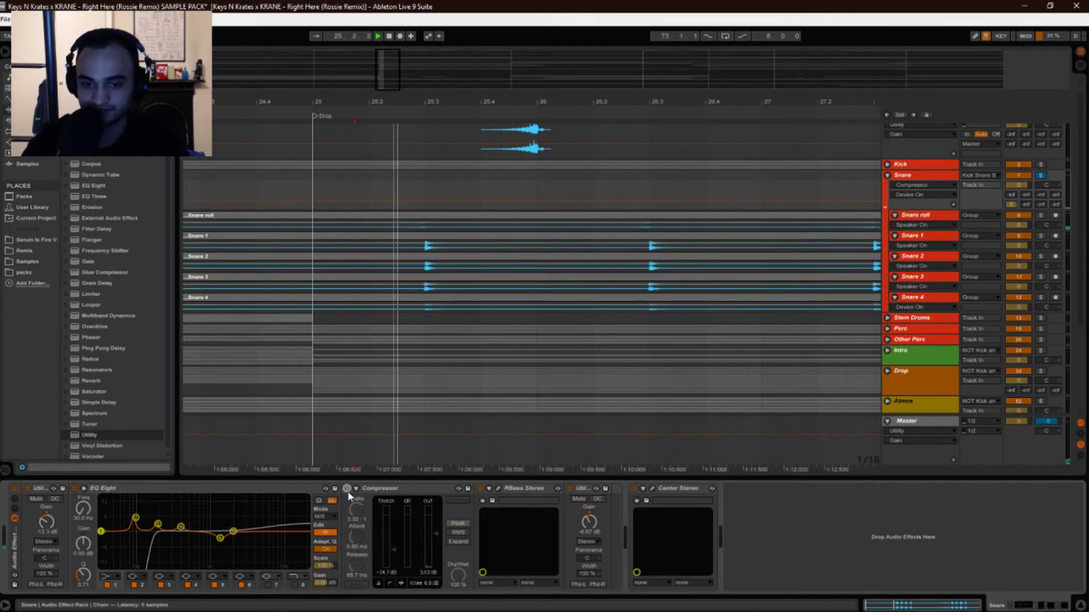
key("space")
key("space")
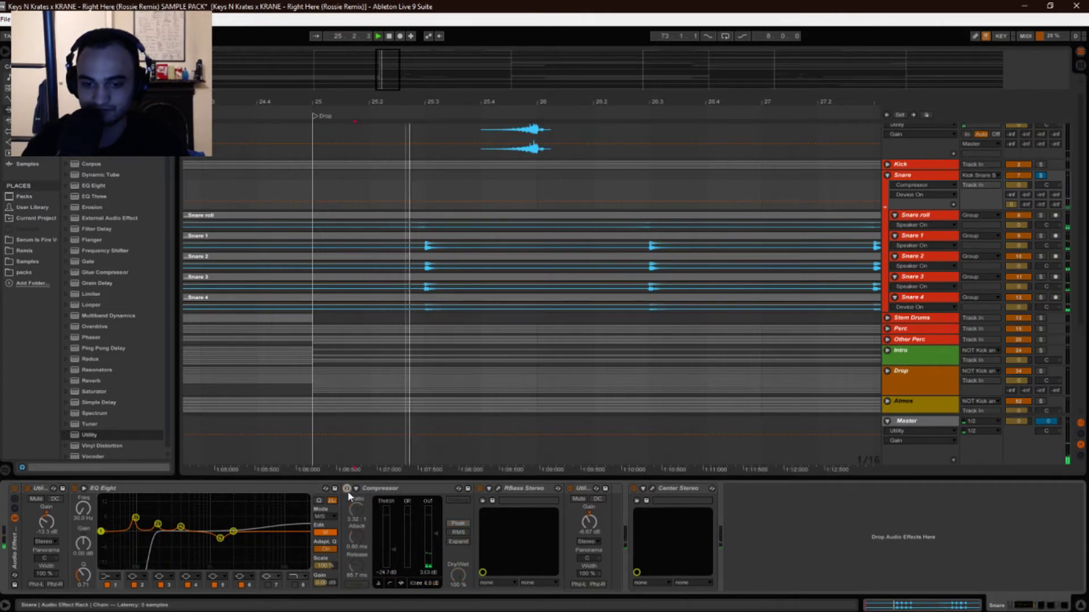
left_click(347, 489)
key("space")
key("space")
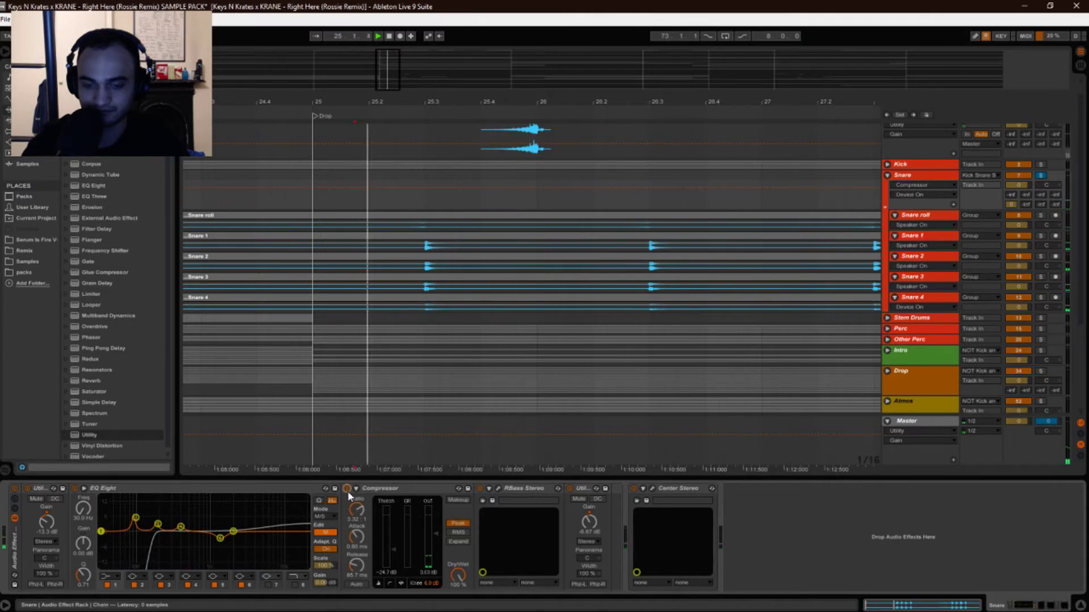
Turn off the RBass Stereo, the Utility after it and the Center Stereo in the Snare group's rack.
left_click(479, 489)
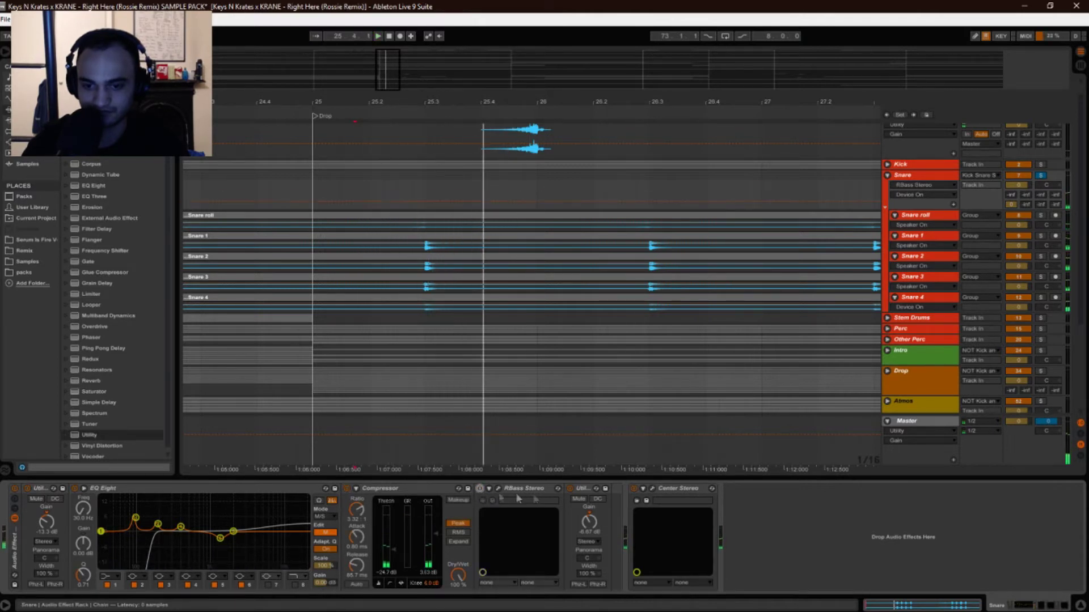
left_click(570, 489)
left_click(634, 489)
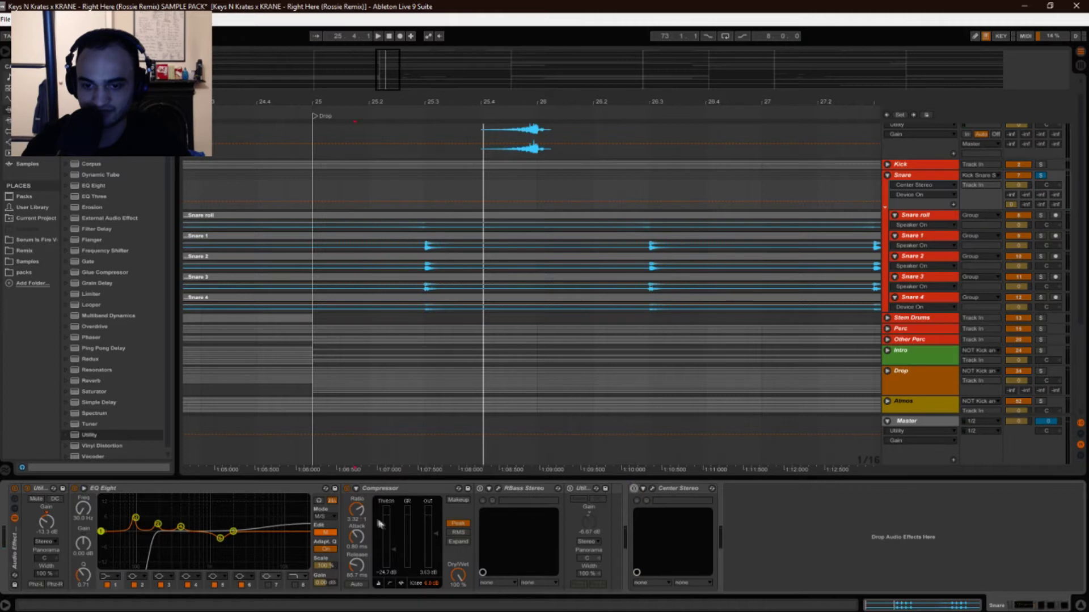
Play the snare with the effects after the Compressor bypassed, comparing the Compressor off and on and leaving it on.
key("space")
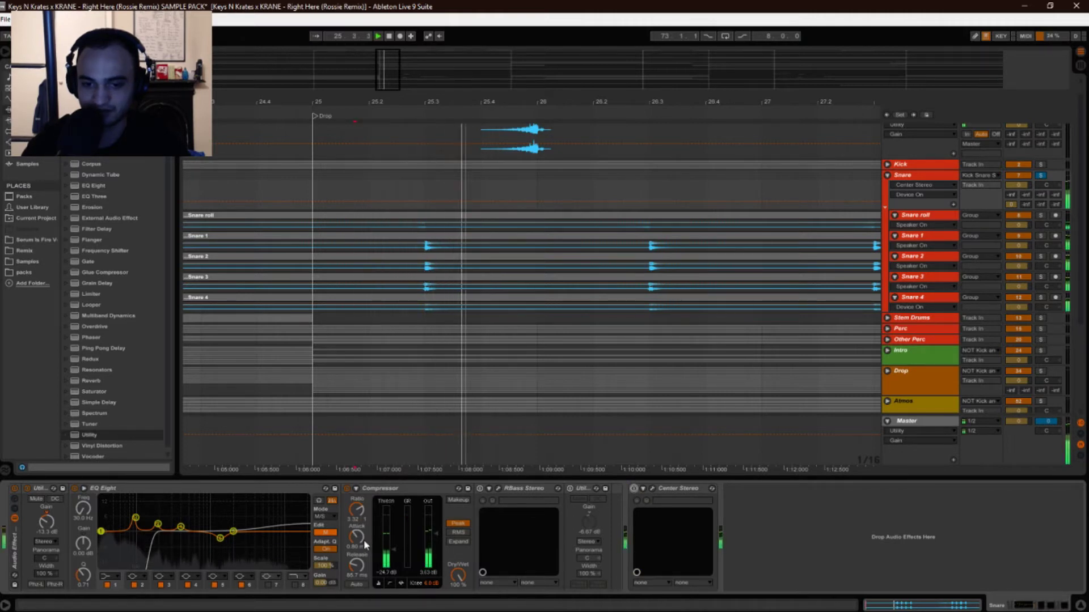
left_click(347, 489)
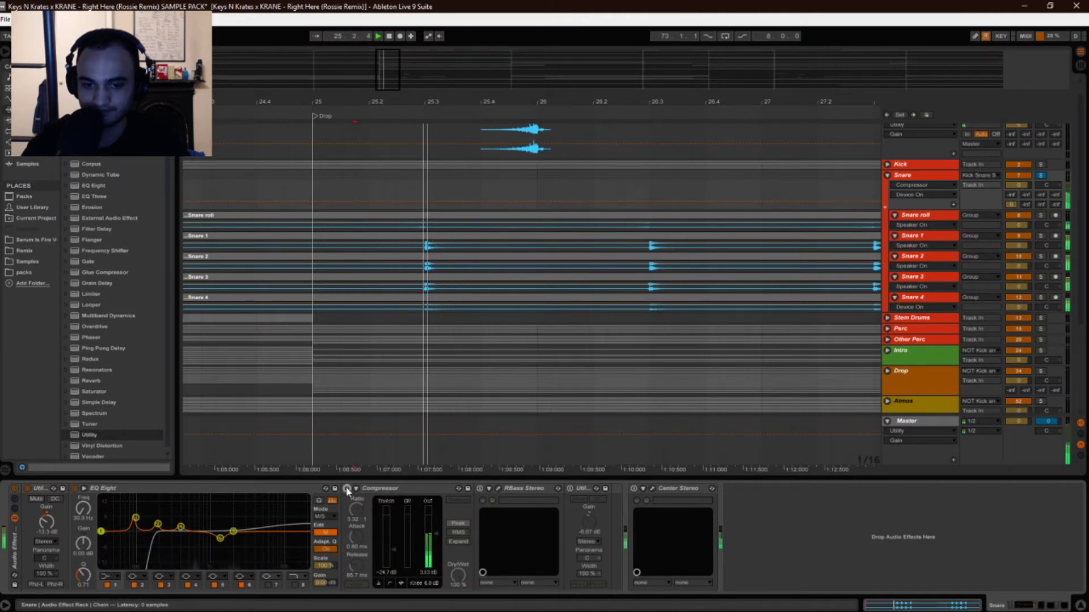
left_click(347, 488)
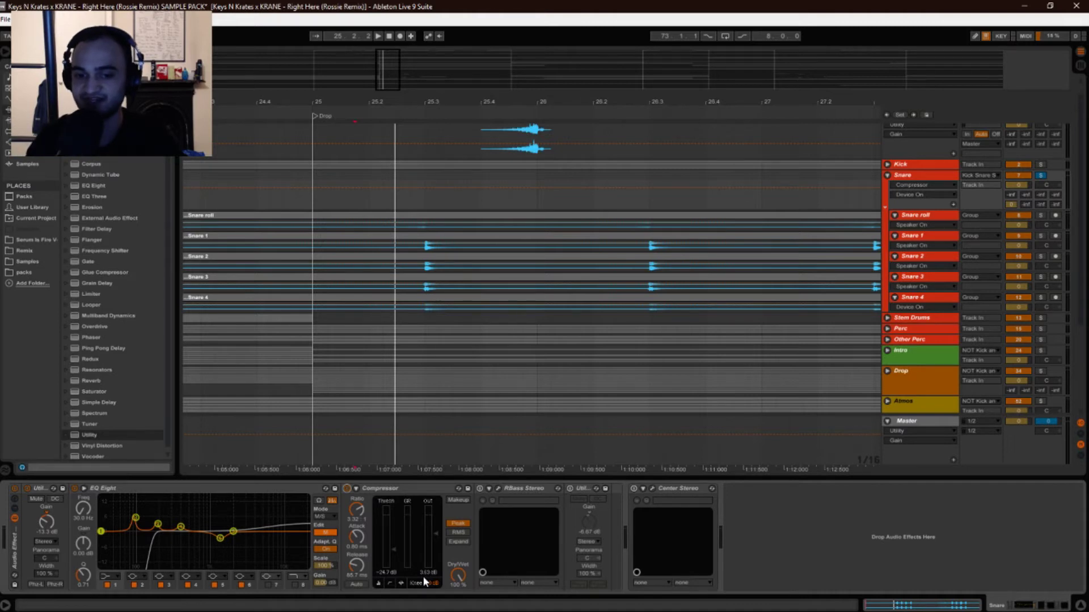
key("space")
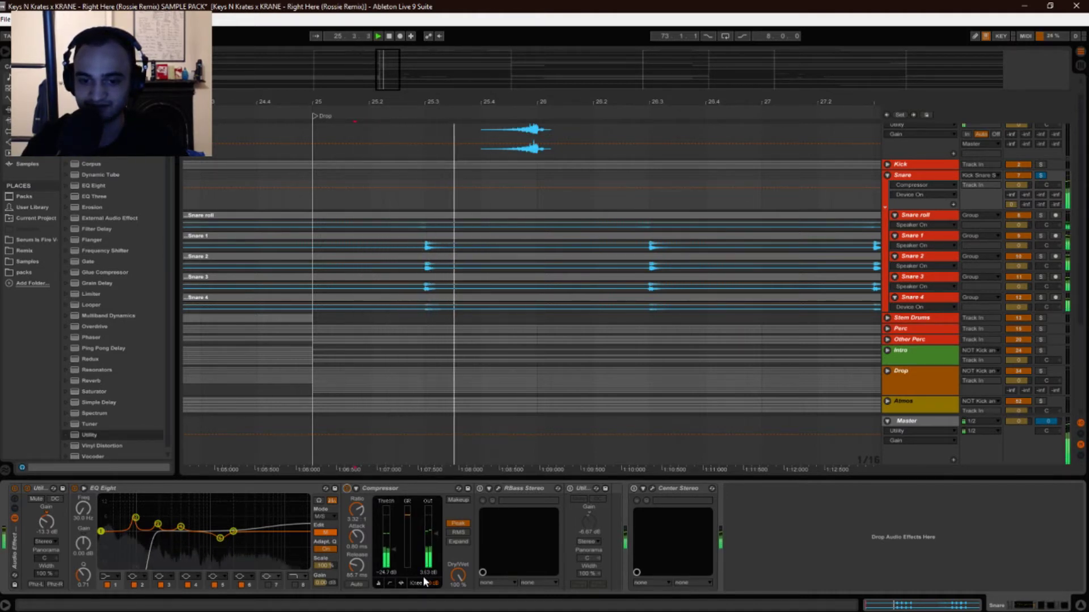
key("space")
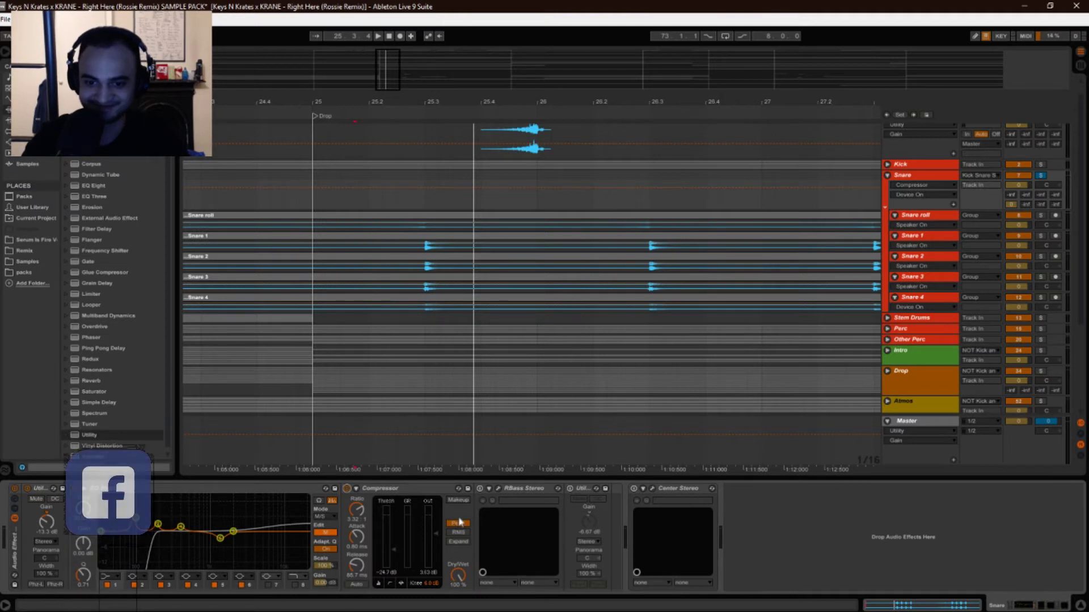
Open the Snare group's RBass Stereo plug-in window and move it to the middle of the arrangement.
left_click(498, 489)
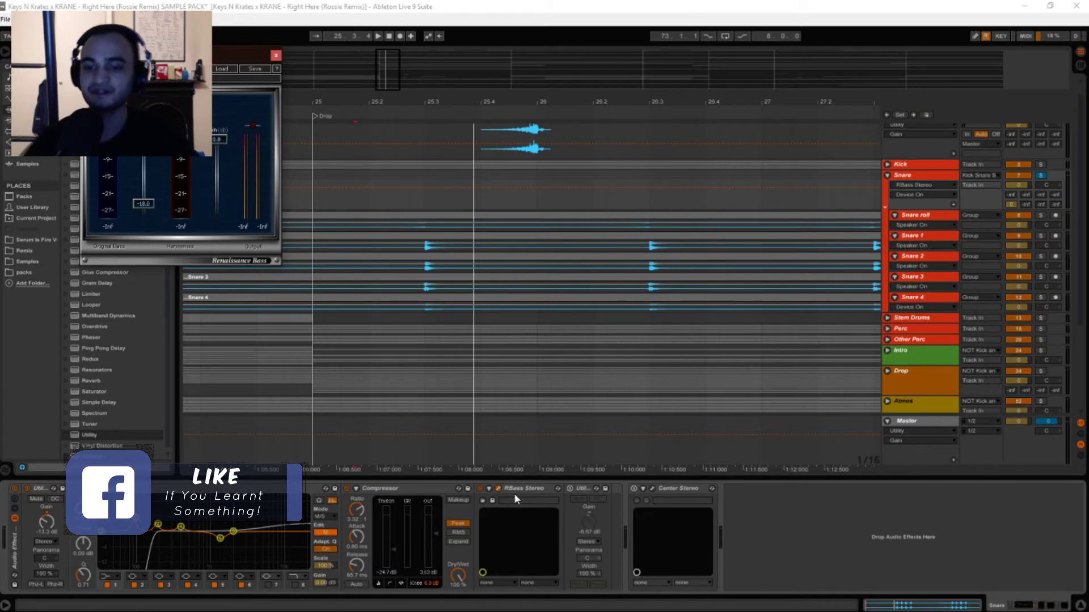
left_click_drag(173, 65, 474, 242)
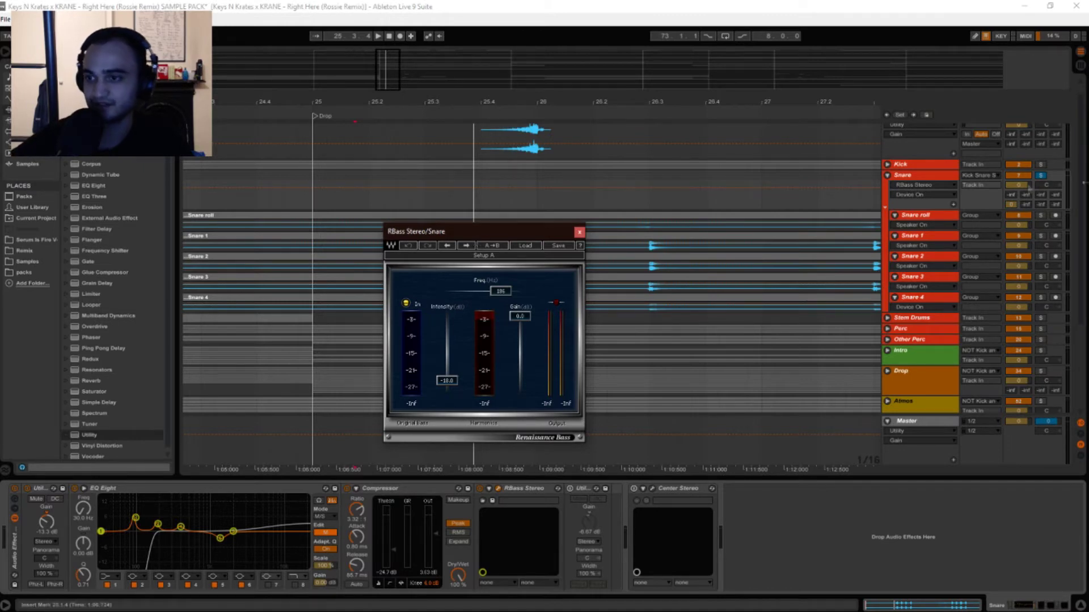
Switch to Chrome to consult the musical note frequency table around the second octave, and clear its text selection.
mouse_move(1070, 145)
left_click(1064, 138)
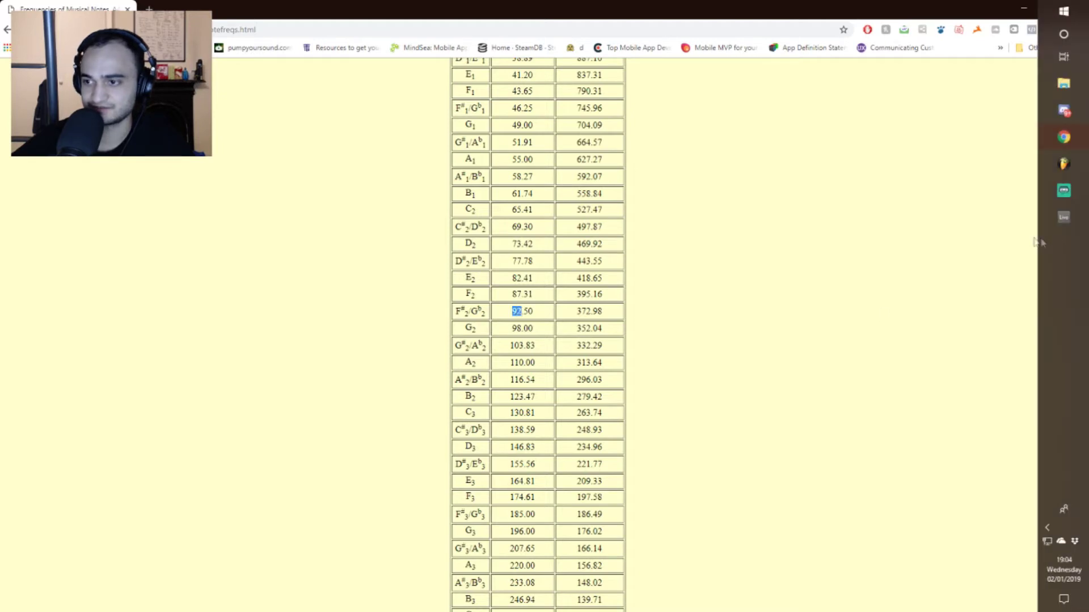
left_click(952, 291)
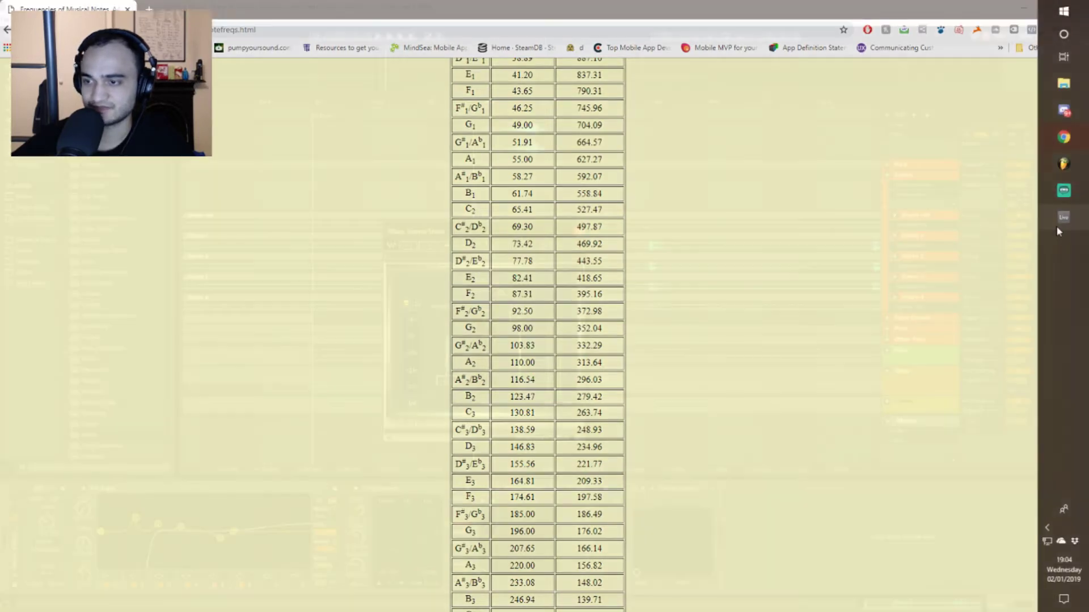
Switch back to Ableton Live, review the frequency and intensity settings in the RBass Stereo window, and close it.
left_click(1056, 226)
left_click_drag(429, 231, 405, 226)
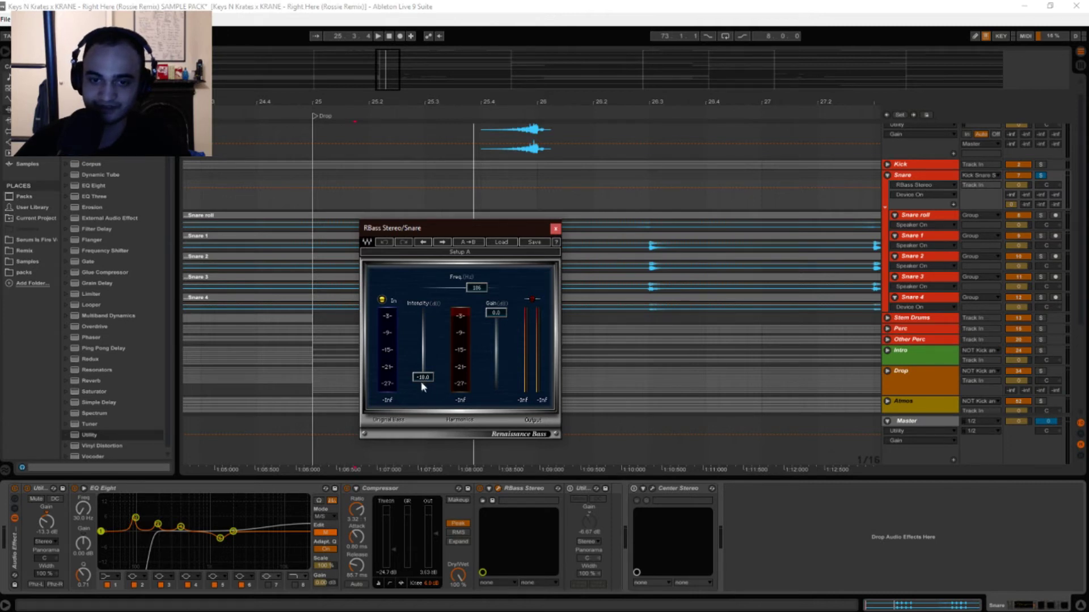
left_click(555, 229)
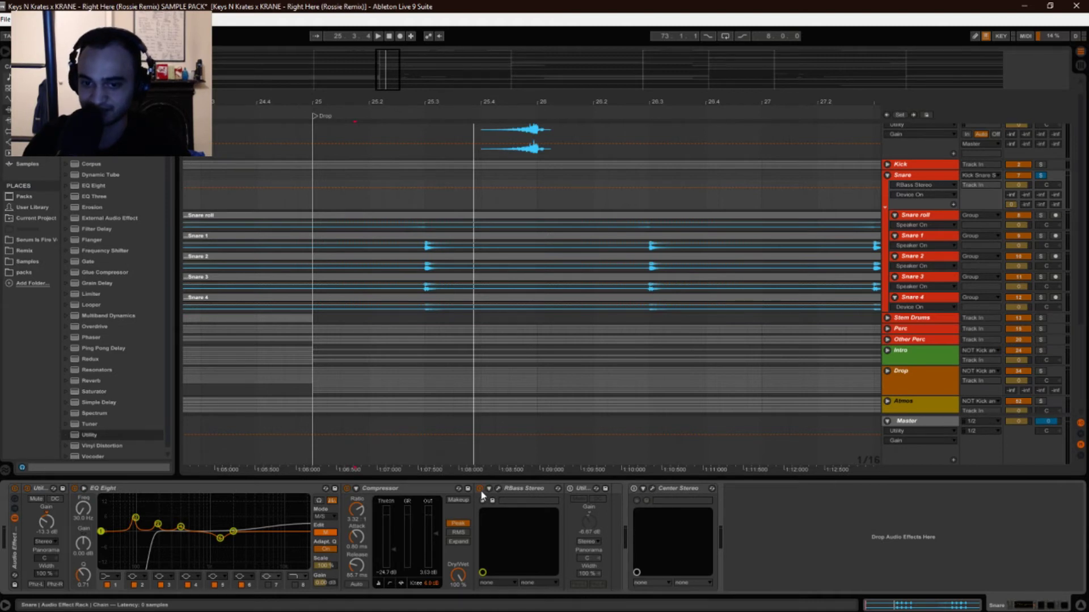
Play the snare repeatedly, comparing the RBass Stereo off and on, and leave it on.
key("space")
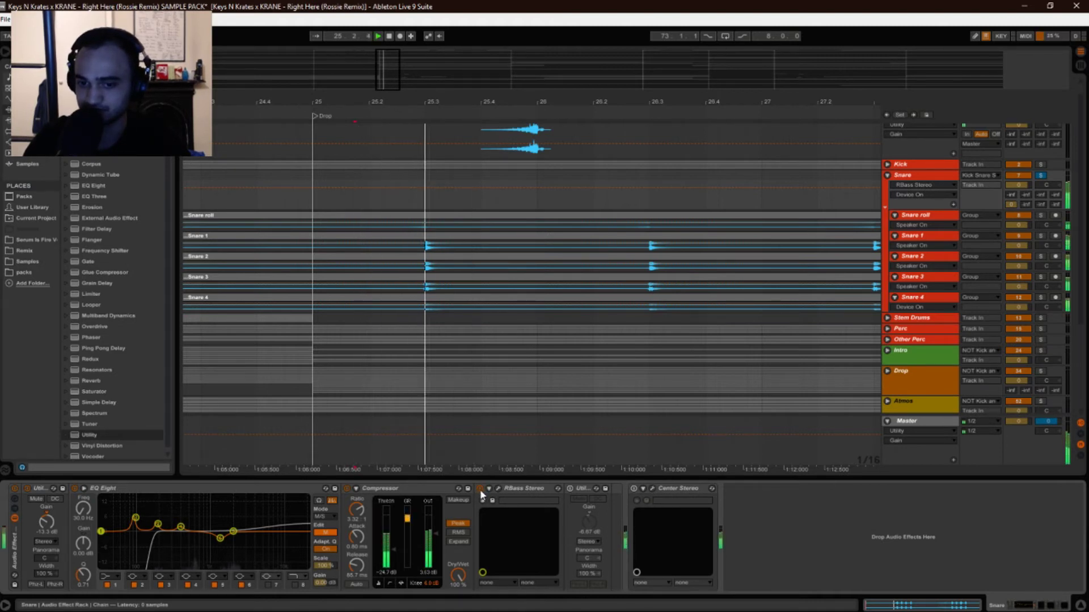
left_click(479, 488)
key("space")
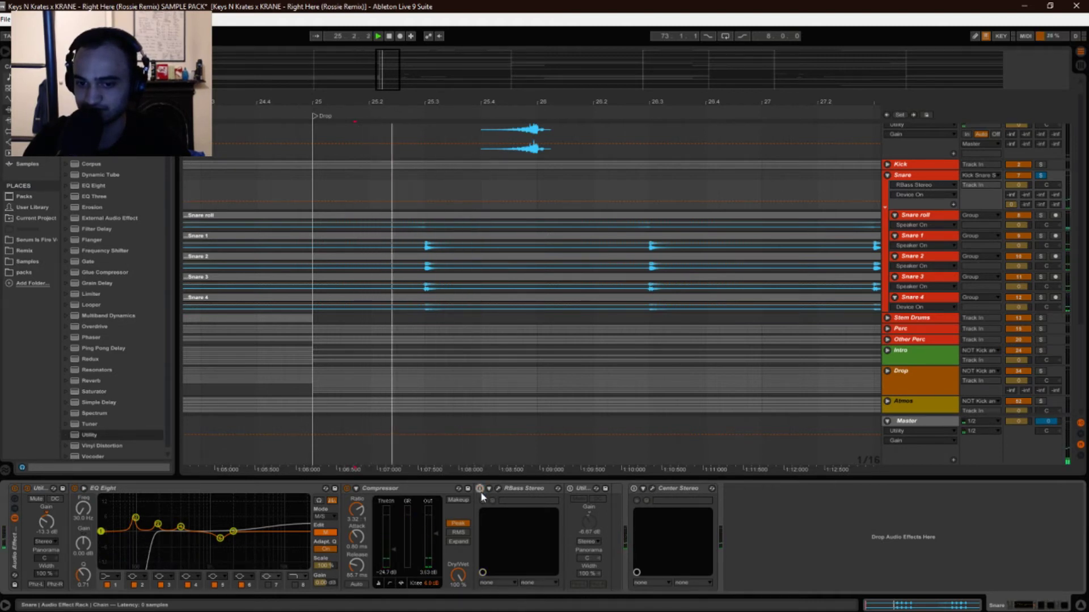
left_click(480, 489)
key("space")
key("space")
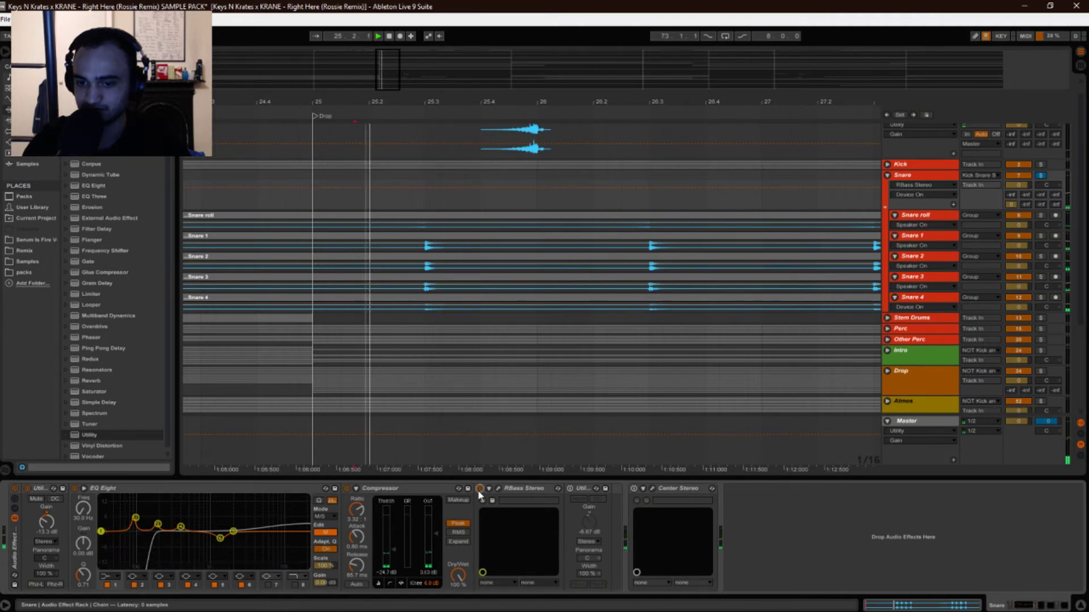
key("space")
left_click(480, 489)
key("space")
key("space")
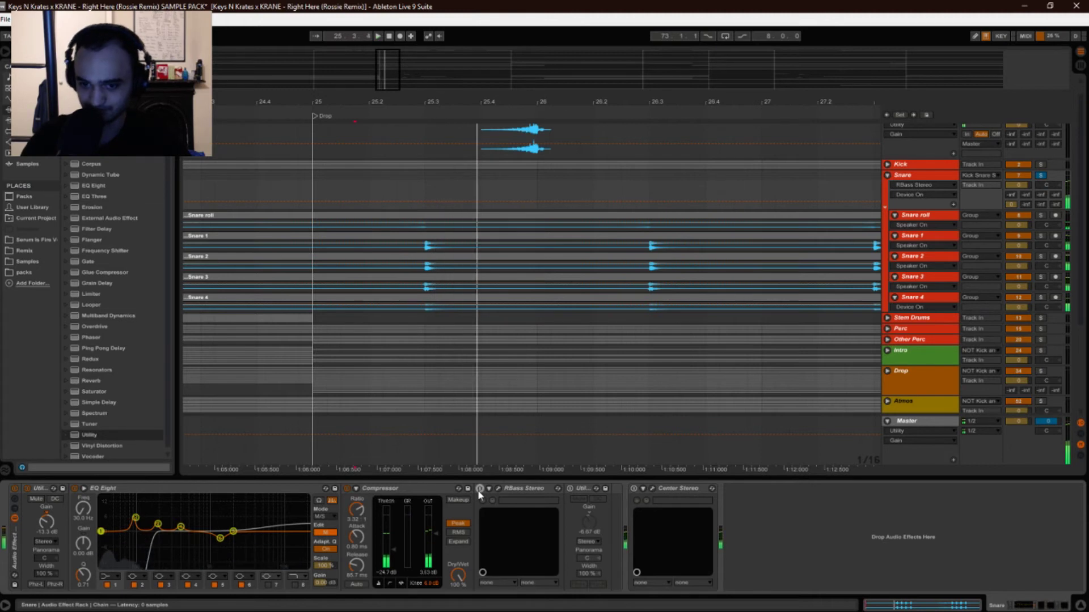
left_click(480, 489)
key("space")
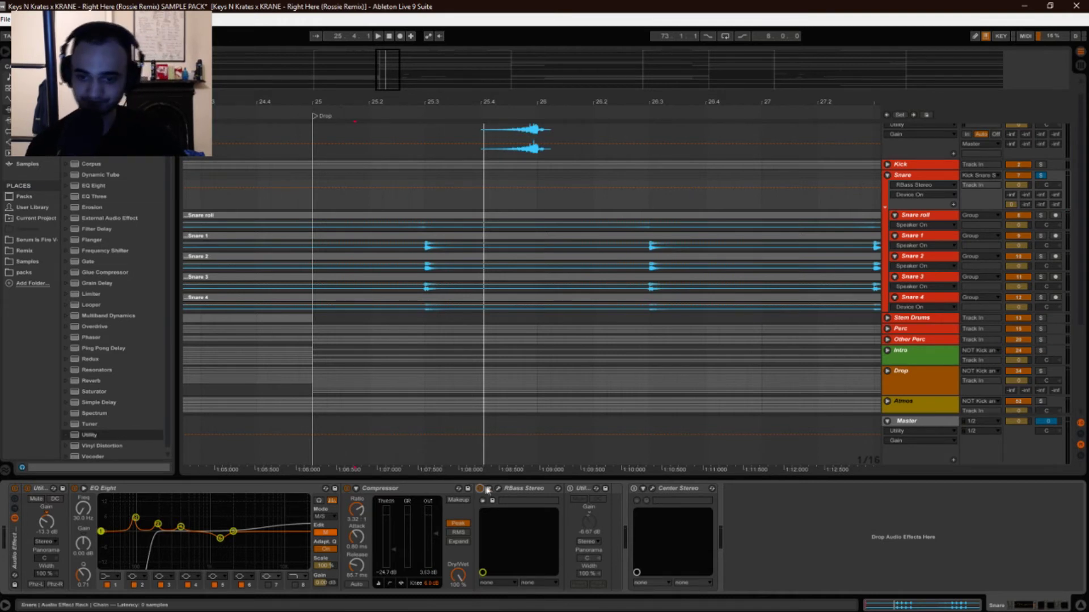
Reopen the RBass Stereo window and play the snare, nudging the Intensity slider slightly down and back to its original value.
left_click(497, 489)
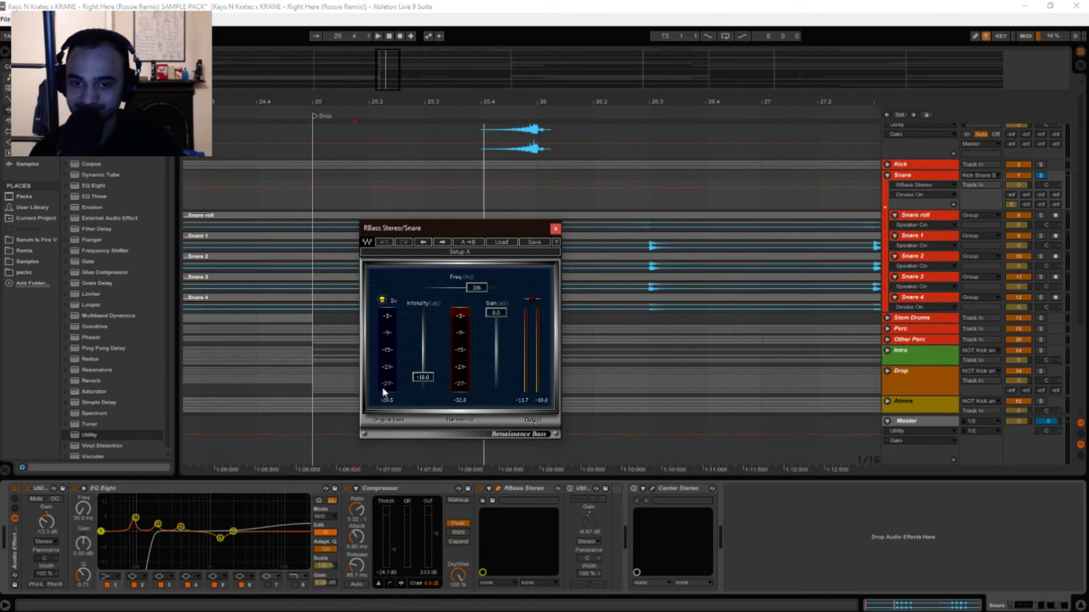
left_click_drag(437, 233, 429, 221)
key("space")
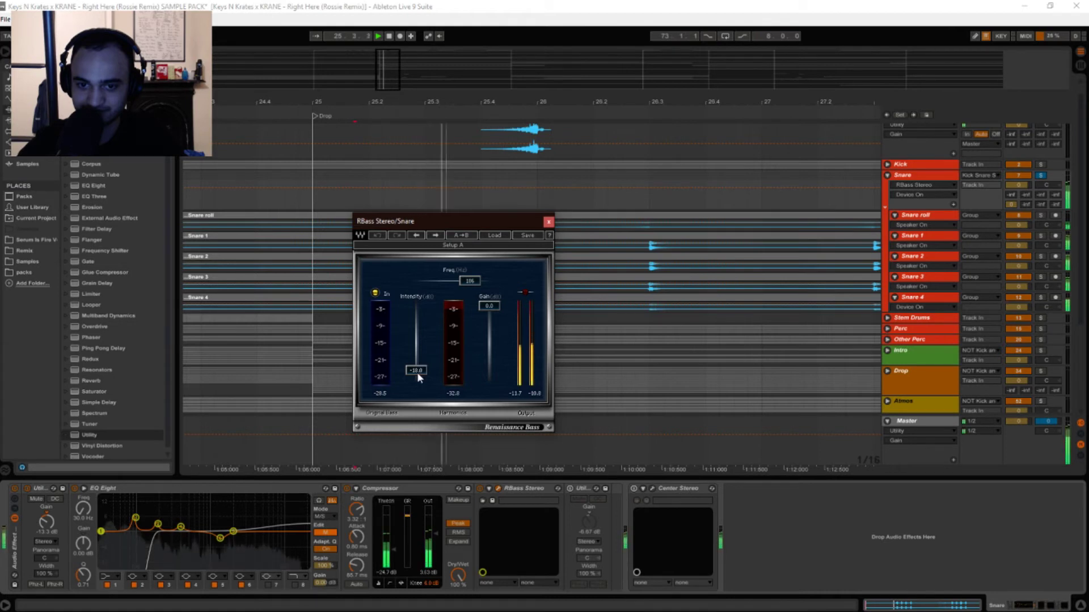
mouse_move(417, 373)
left_mouse_down()
mouse_move(417, 307)
mouse_move(419, 377)
left_mouse_up()
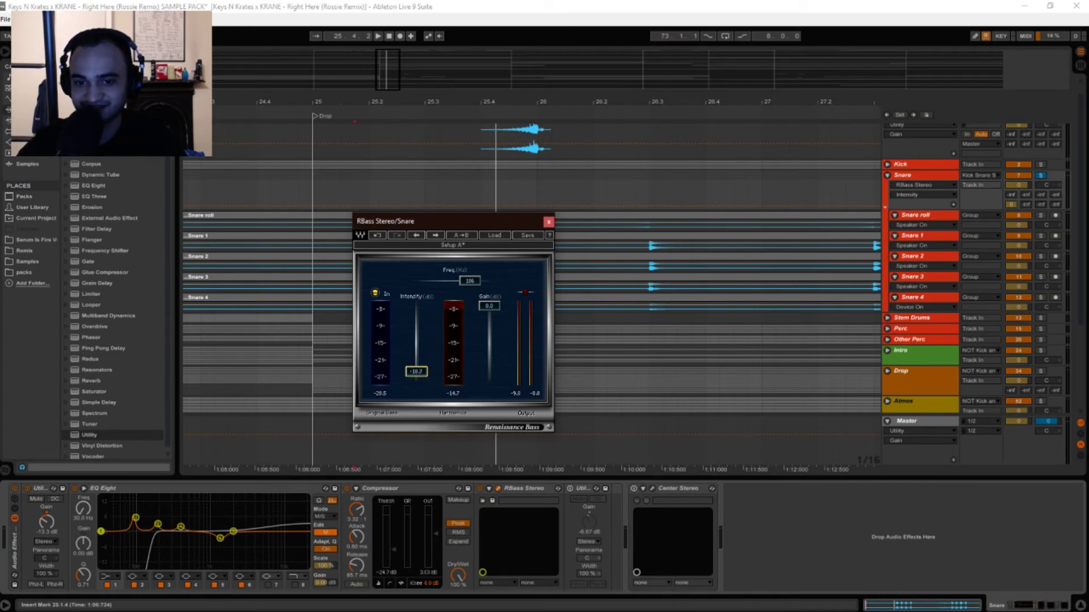
left_click_drag(417, 372, 416, 370)
key("space")
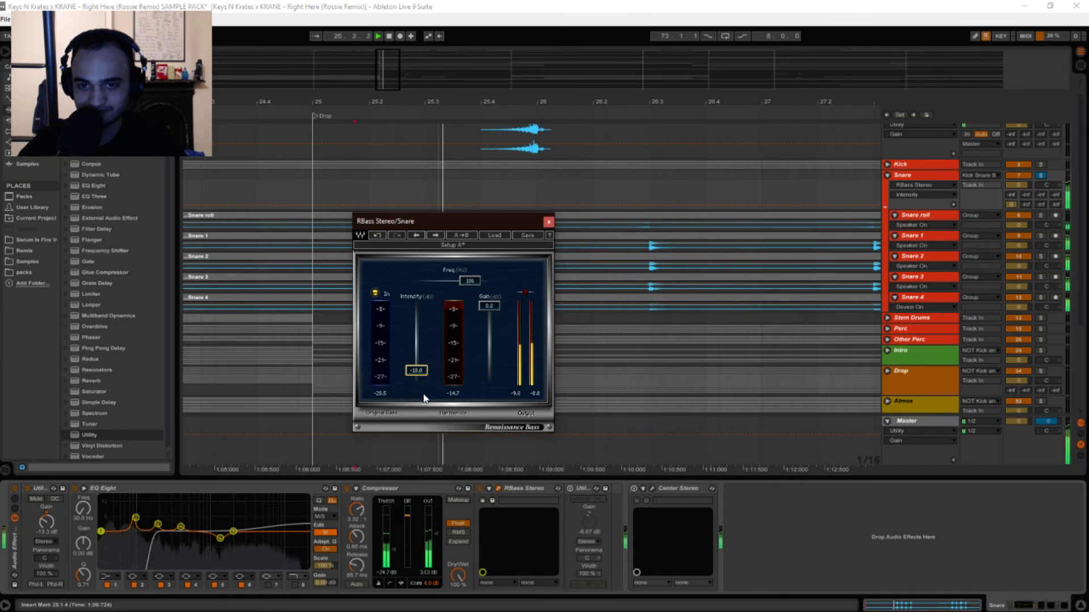
Close the RBass Stereo window and turn on the Utility after it and the Center Stereo in the Snare group's rack.
left_click(549, 223)
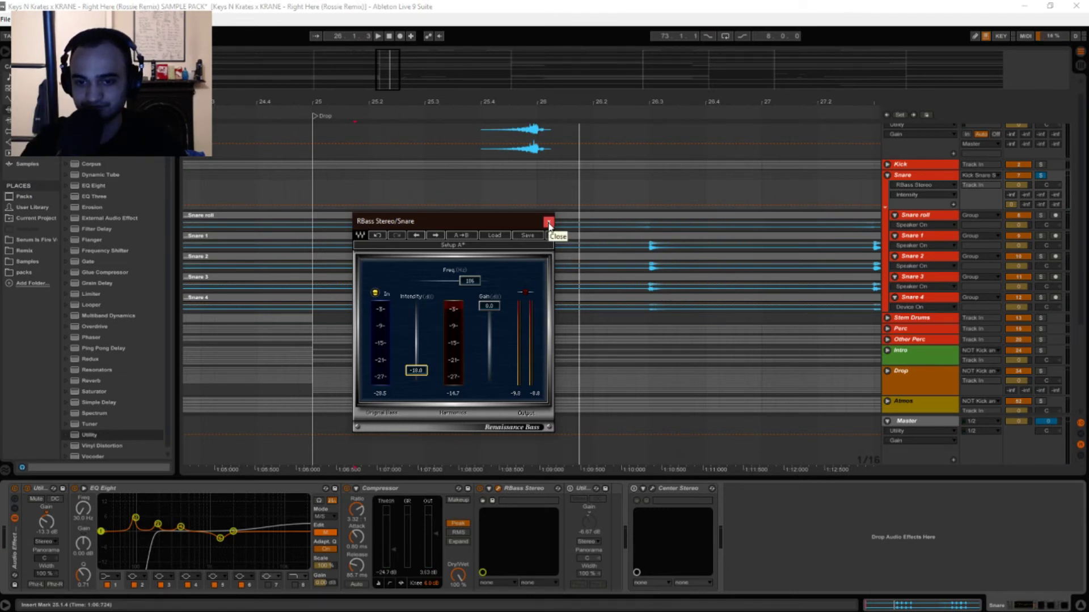
left_click(549, 223)
left_click(569, 490)
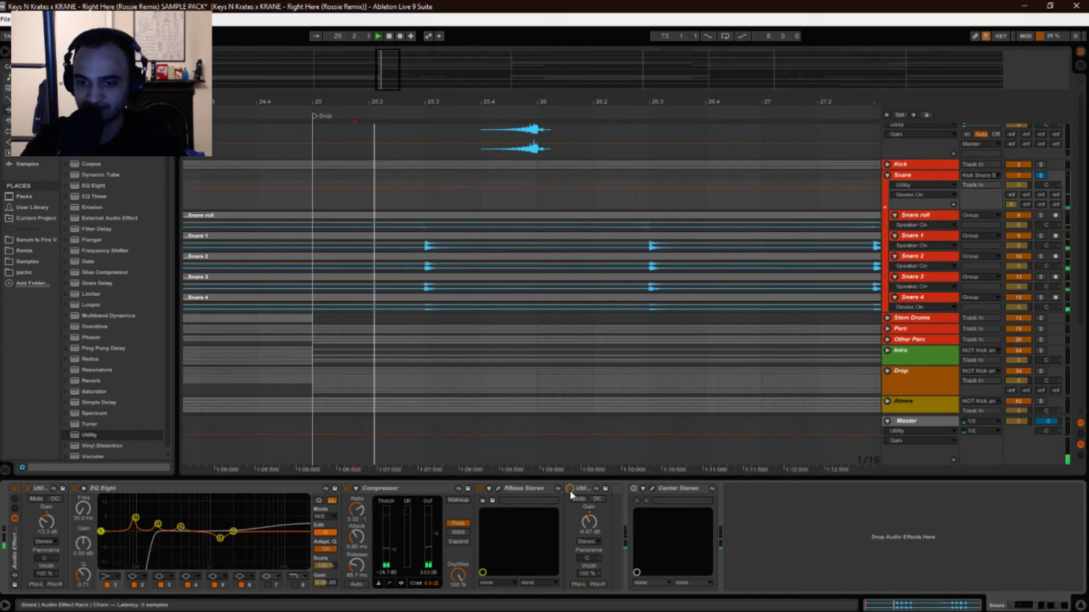
left_click(633, 488)
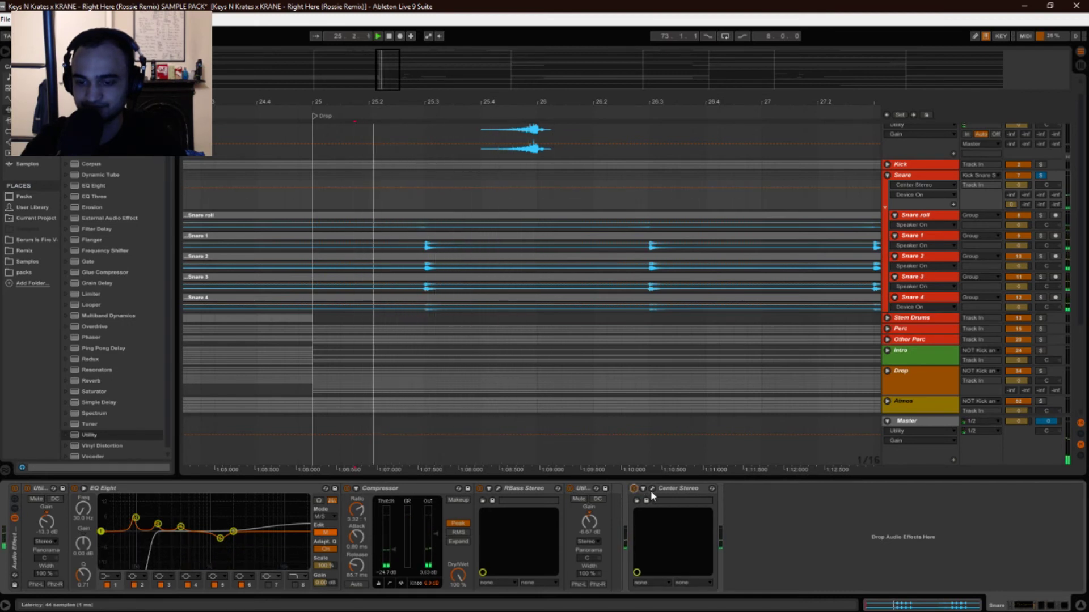
Examine the Center and Sides levels in the Center Stereo window while playing the snare, and close the window.
left_click(652, 489)
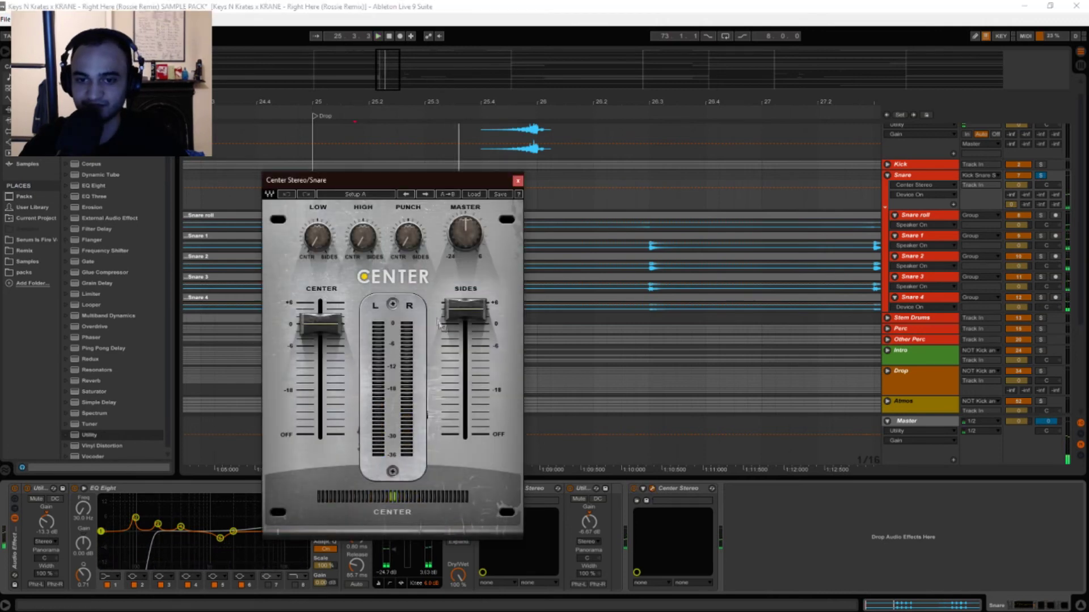
mouse_move(392, 186)
left_mouse_down()
mouse_move(440, 192)
mouse_move(397, 175)
left_mouse_up()
left_click_drag(482, 172, 499, 176)
key("space")
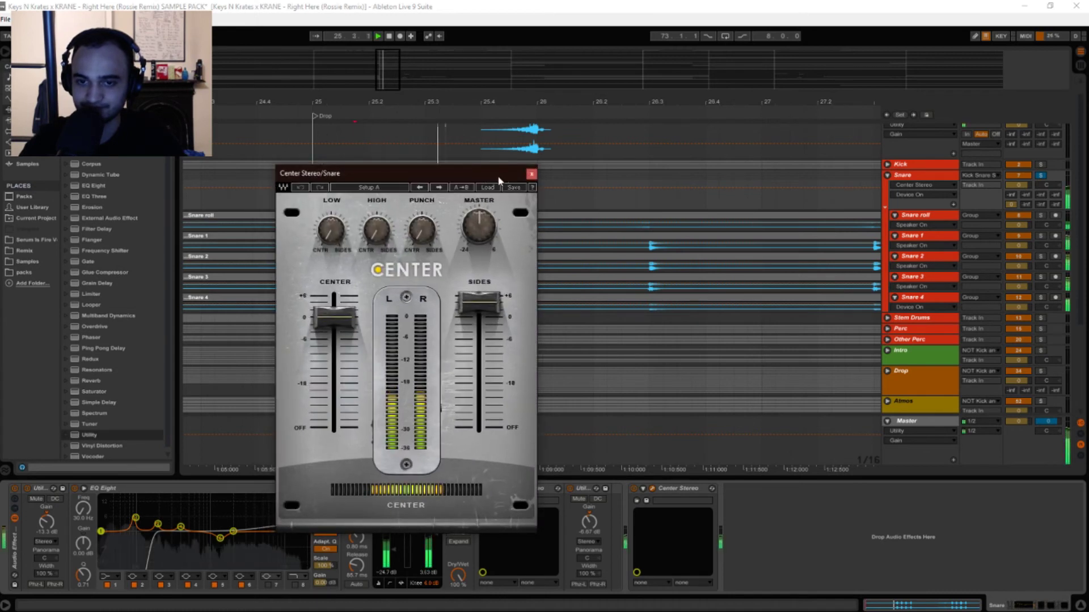
left_click(531, 176)
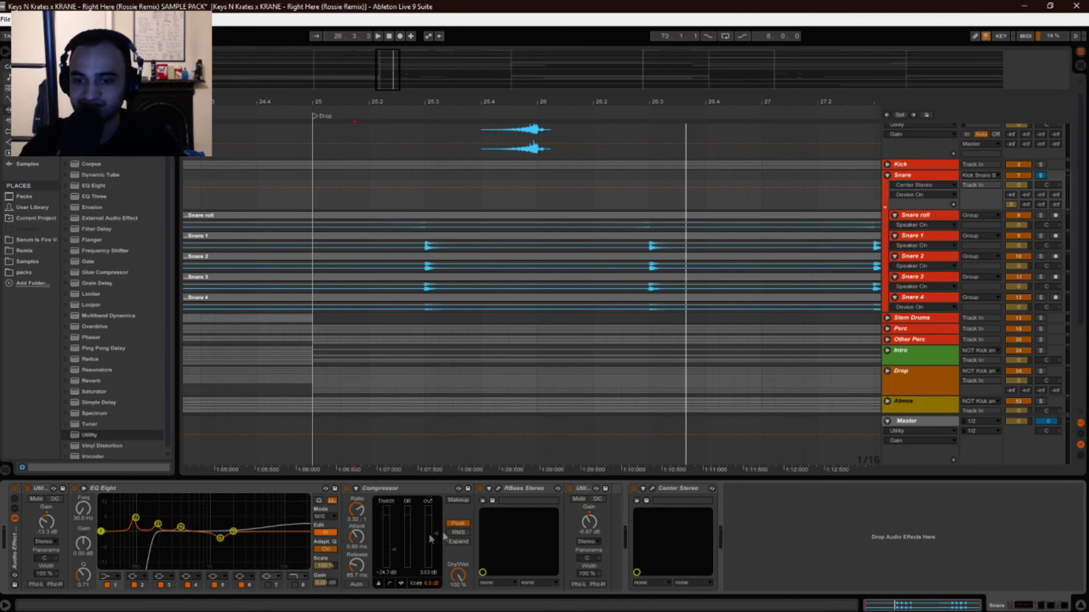
left_click(645, 501)
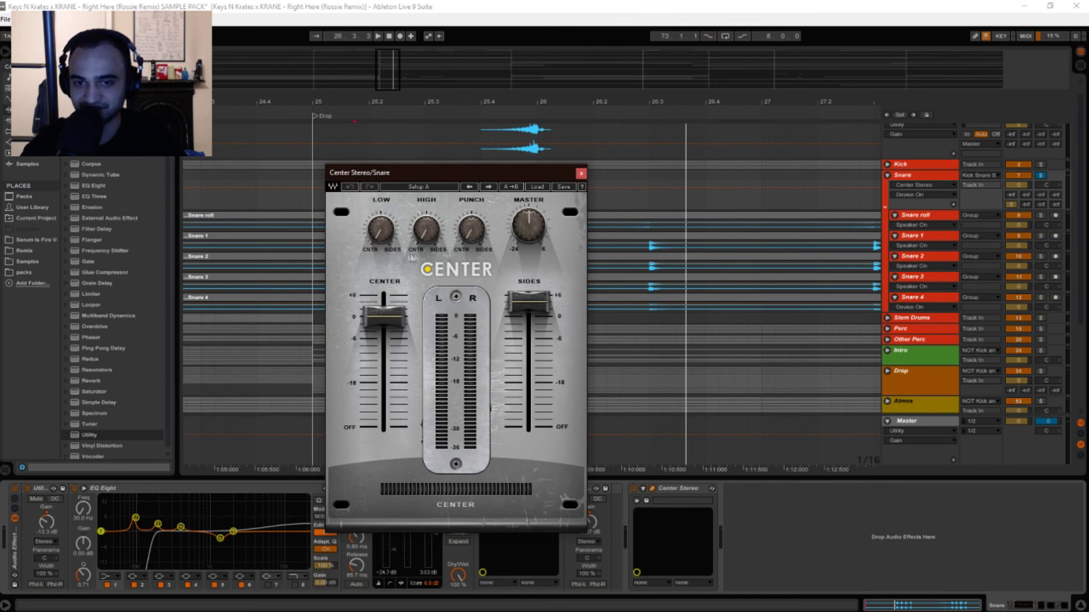
left_click_drag(480, 173, 464, 169)
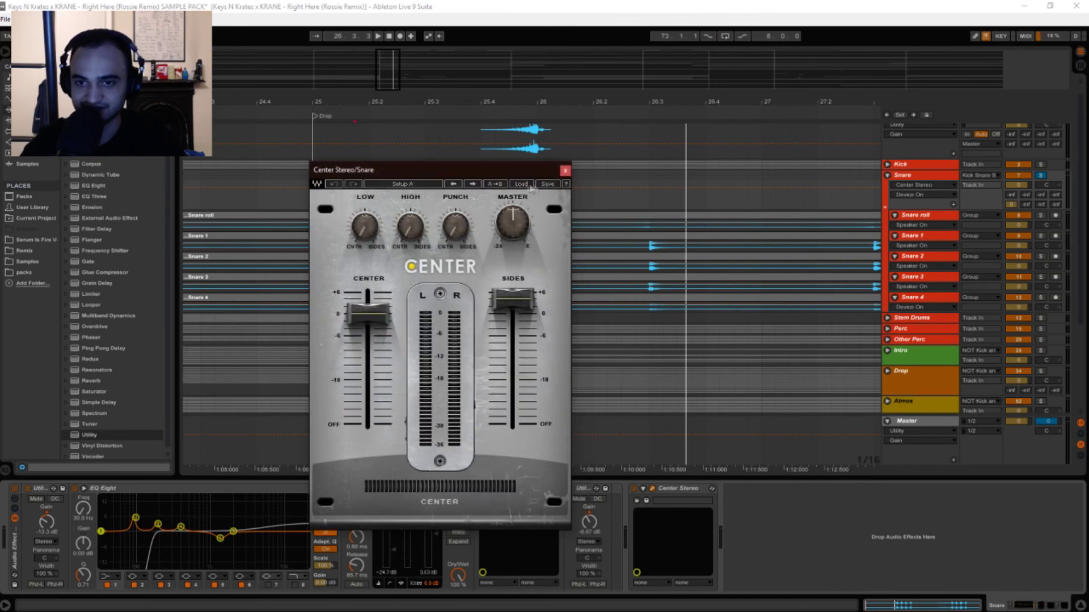
left_click(564, 170)
Play the snare comparing the Center Stereo off and on, leave it on, and recheck its Low, High and Punch knobs.
key("space")
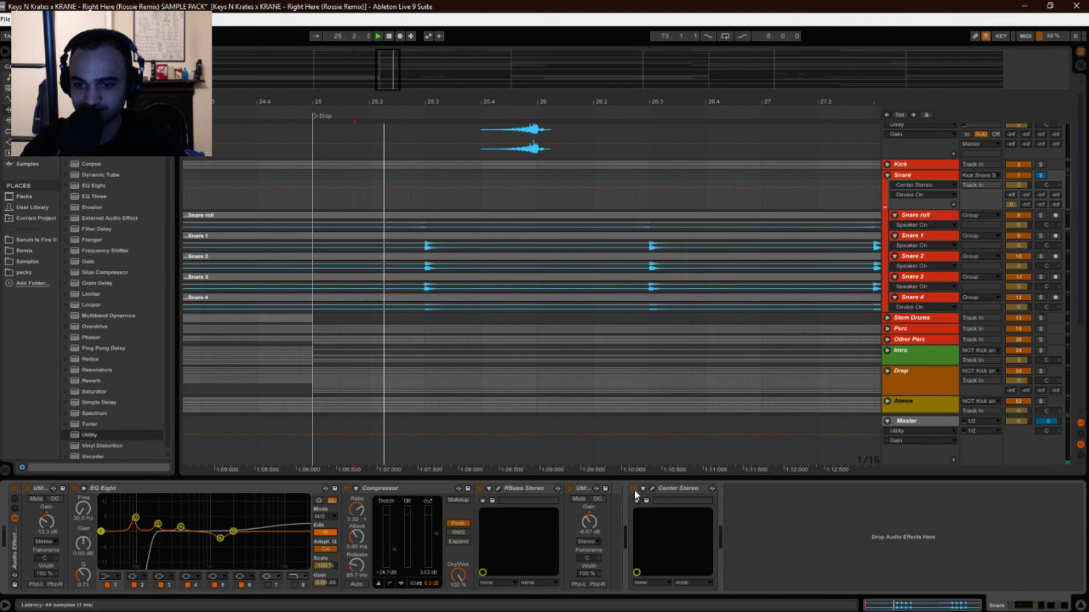
left_click(633, 488)
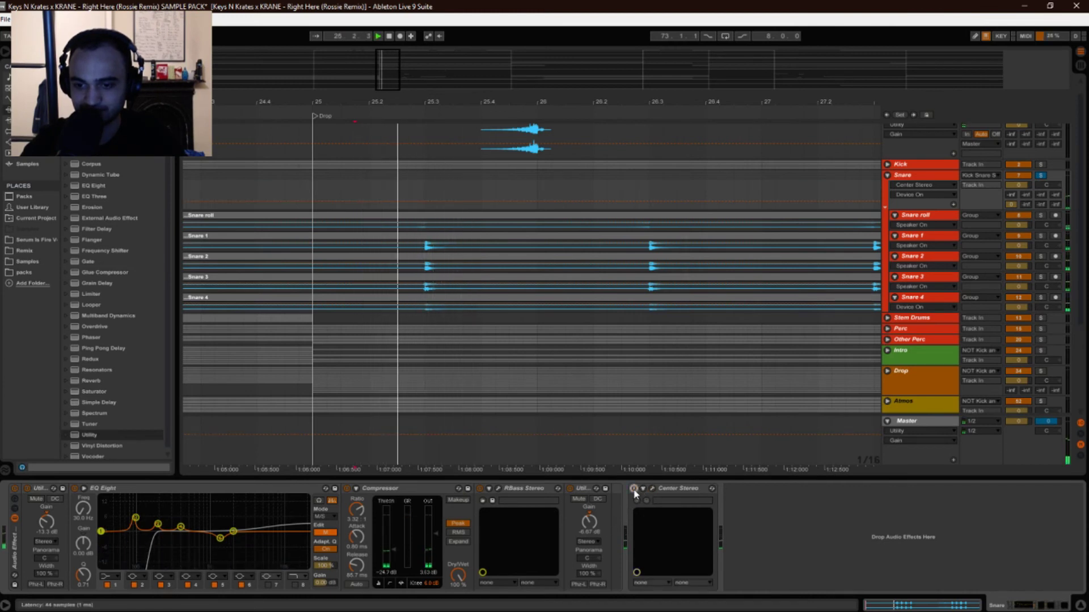
left_click(634, 489)
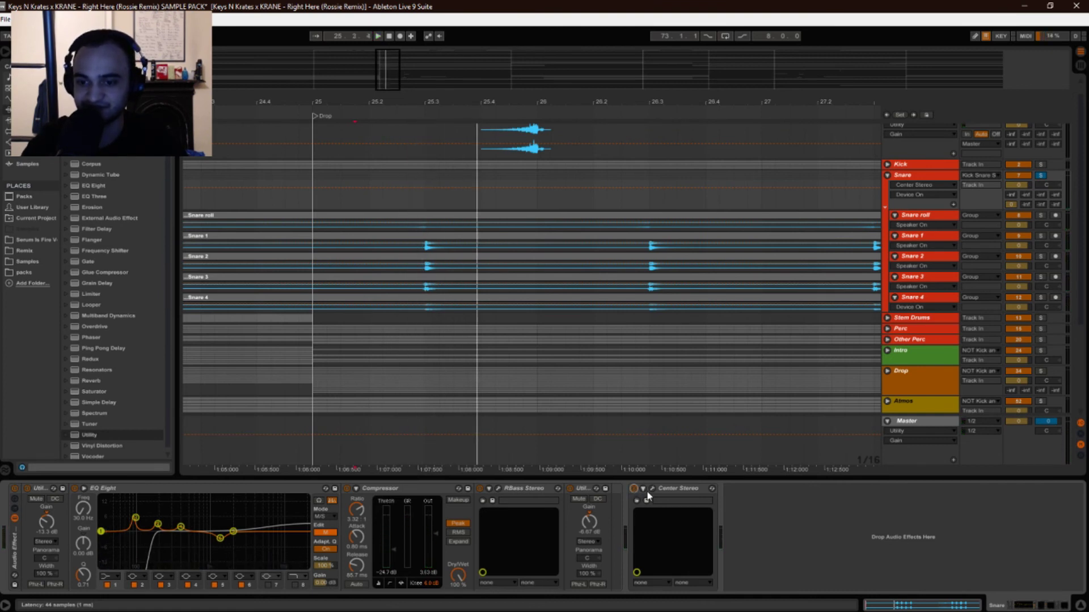
left_click(652, 489)
mouse_move(512, 311)
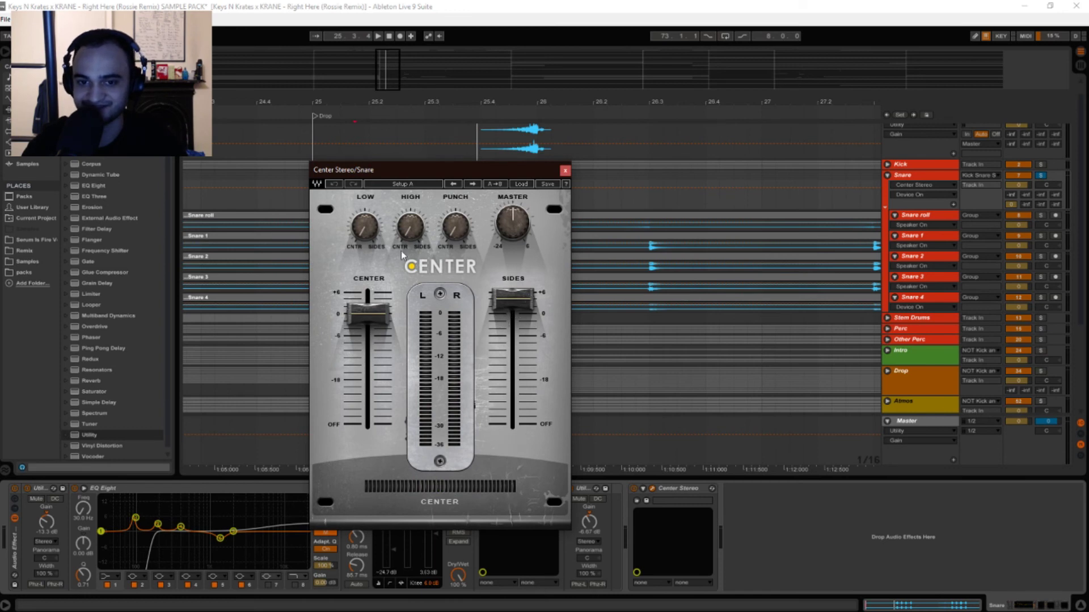
left_click(565, 170)
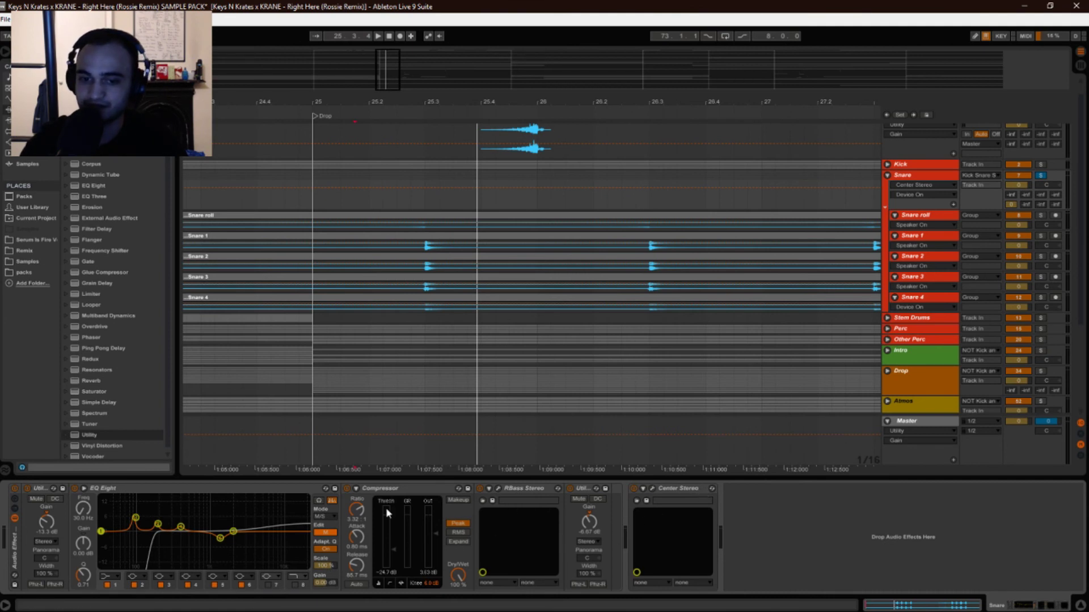
Play the snare with the Snare group's effect rack and Center Stereo bypassed and active, leaving both on.
left_click(15, 489)
left_click(633, 489)
key("space")
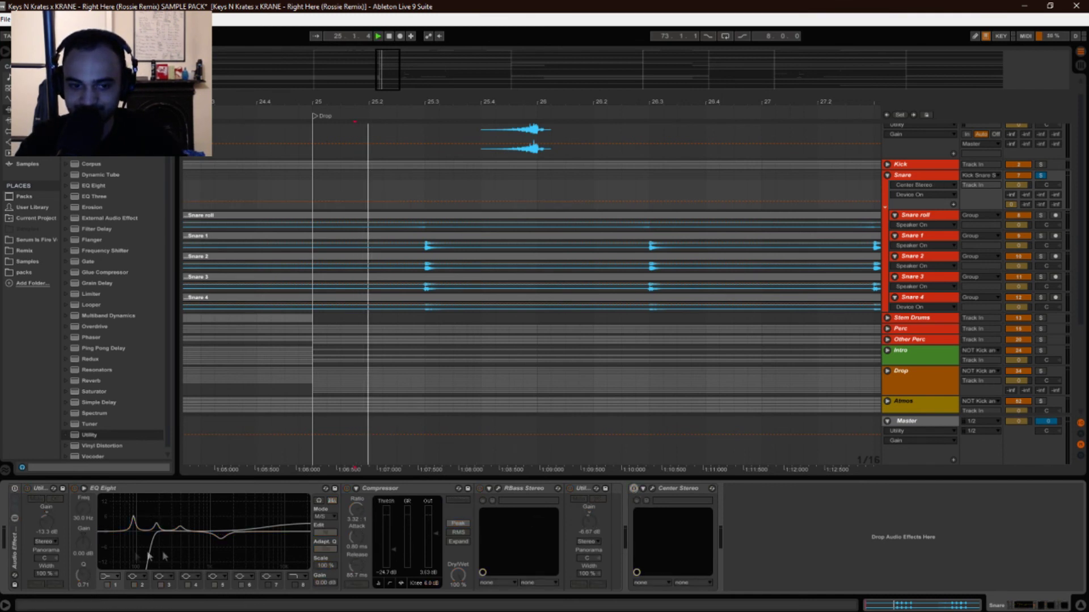
left_click(14, 489)
left_click(633, 489)
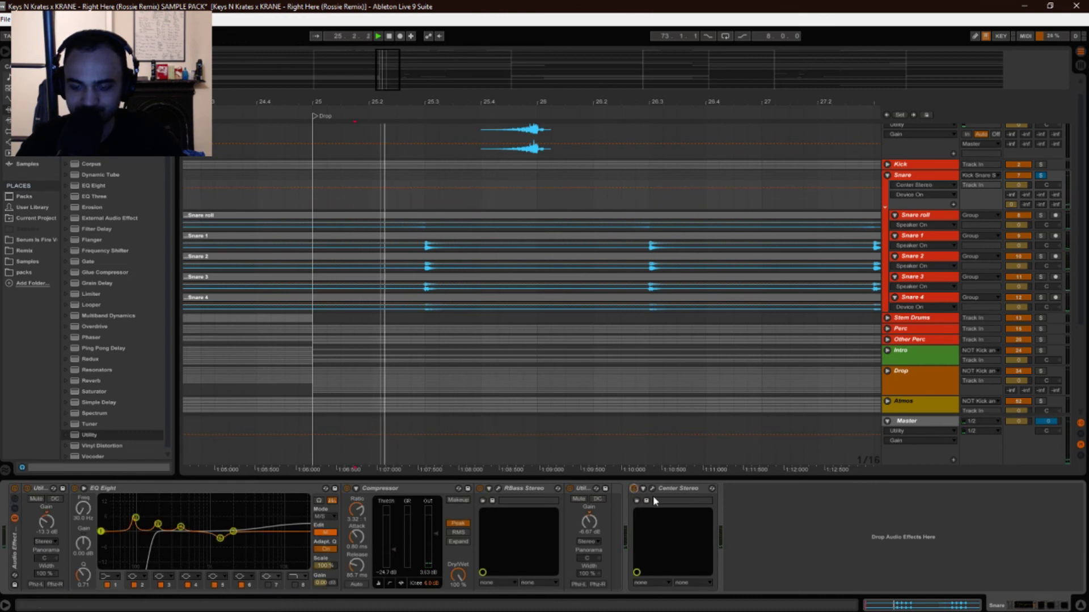
Collapse the Snare group in the arrangement to hide its individual snare tracks.
left_click(888, 175)
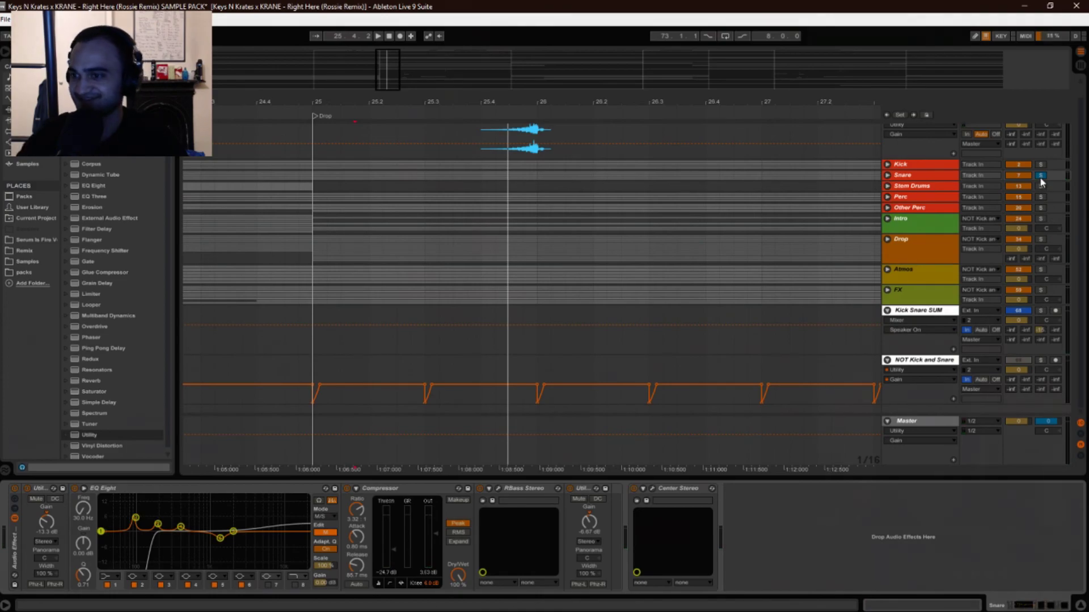